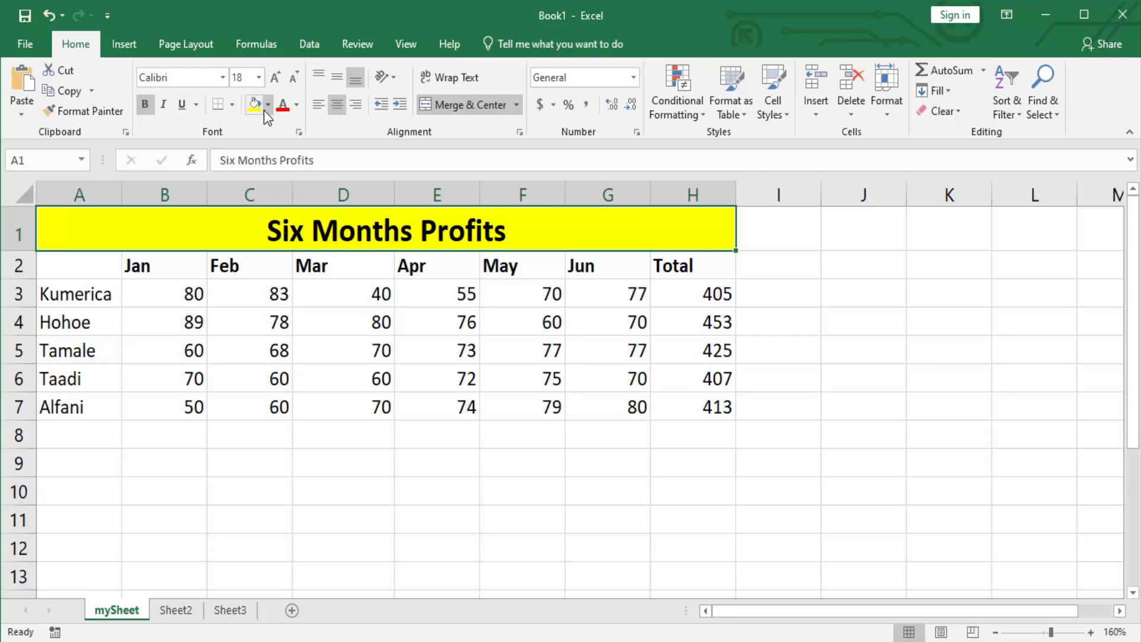
left_click(268, 107)
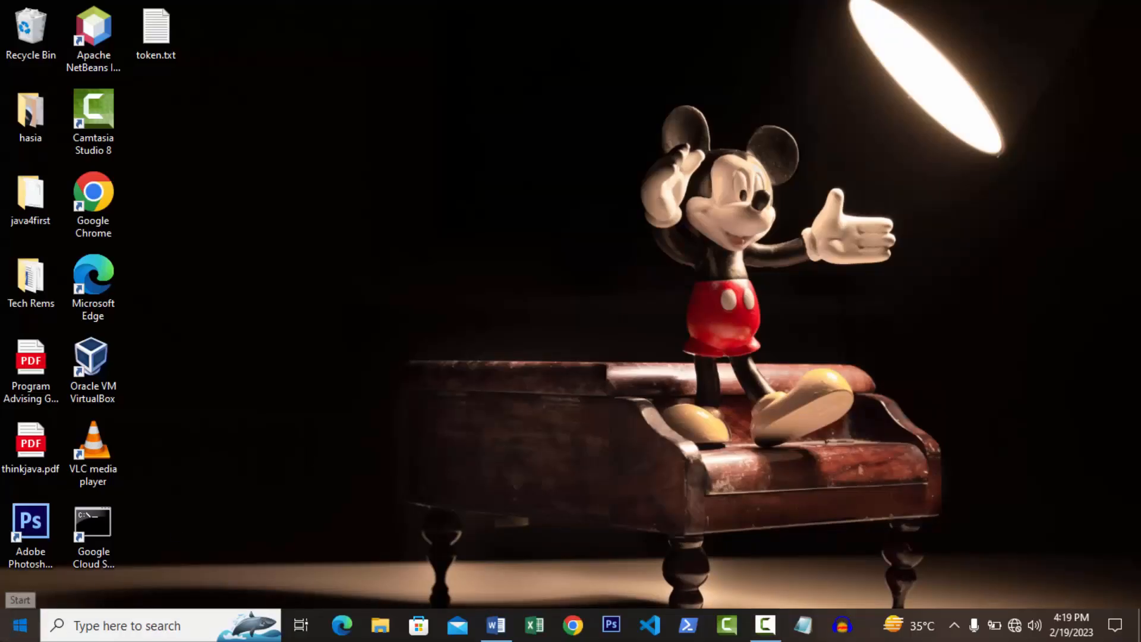
Launch Excel and create a blank workbook.
left_click(20, 625)
scroll(110, 488, "down", 5)
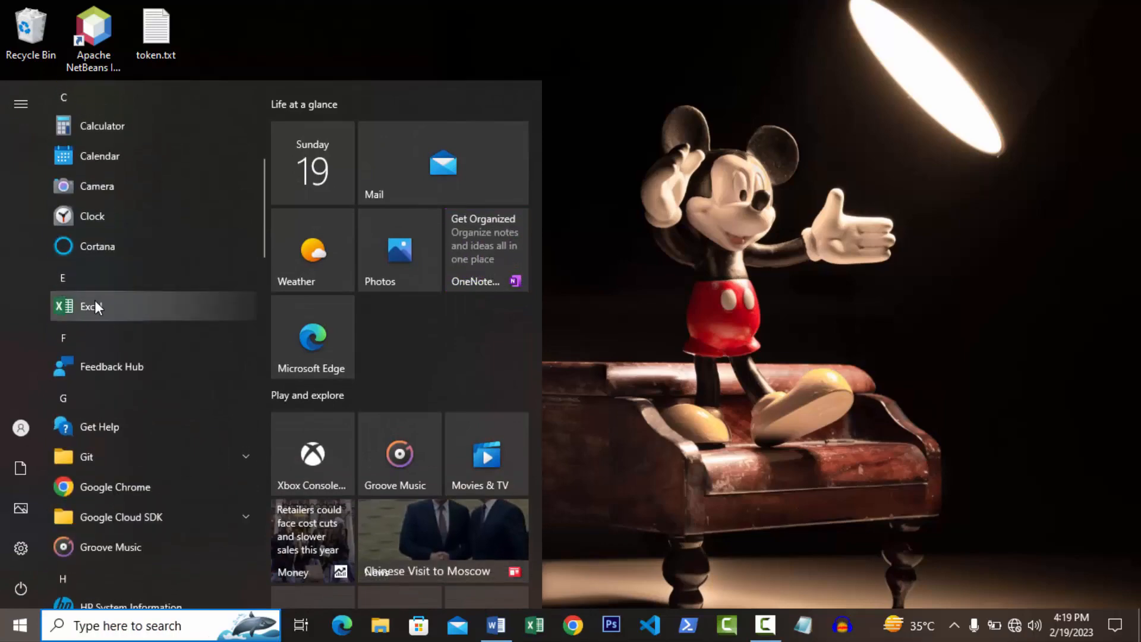
left_click(95, 303)
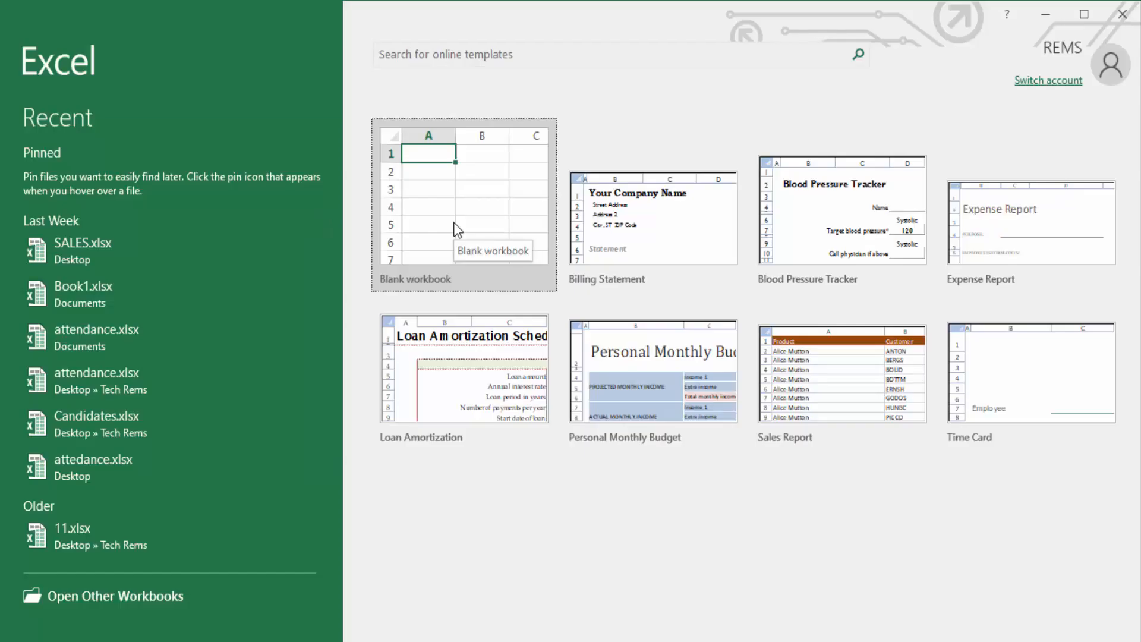
left_click(454, 224)
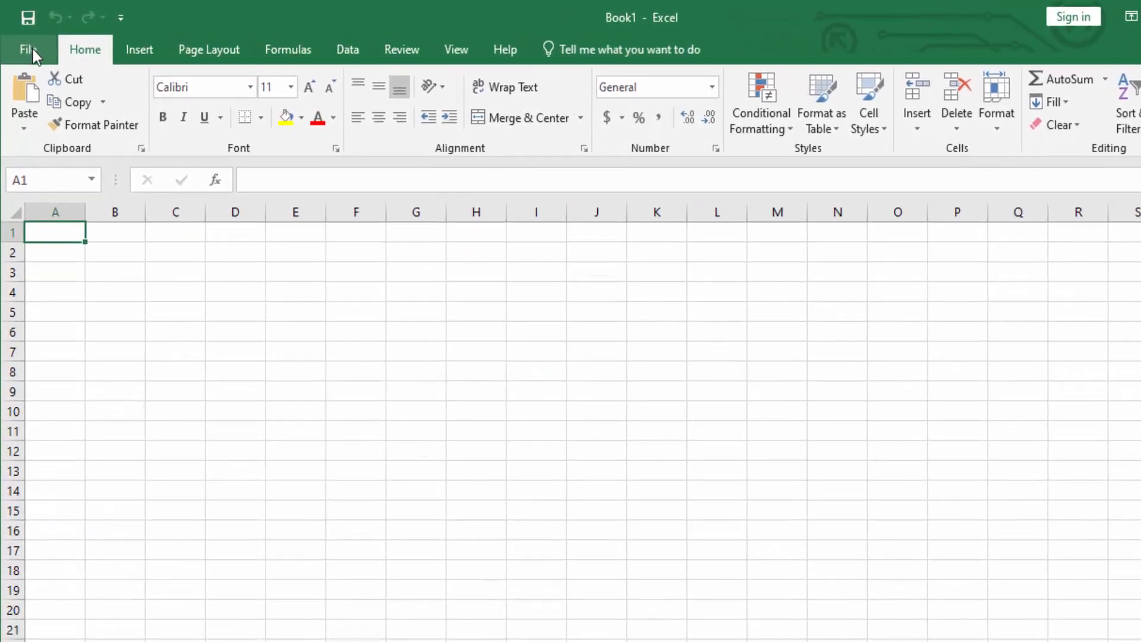
Save the new workbook as Book1.xlsx in the Documents folder.
left_click(33, 49)
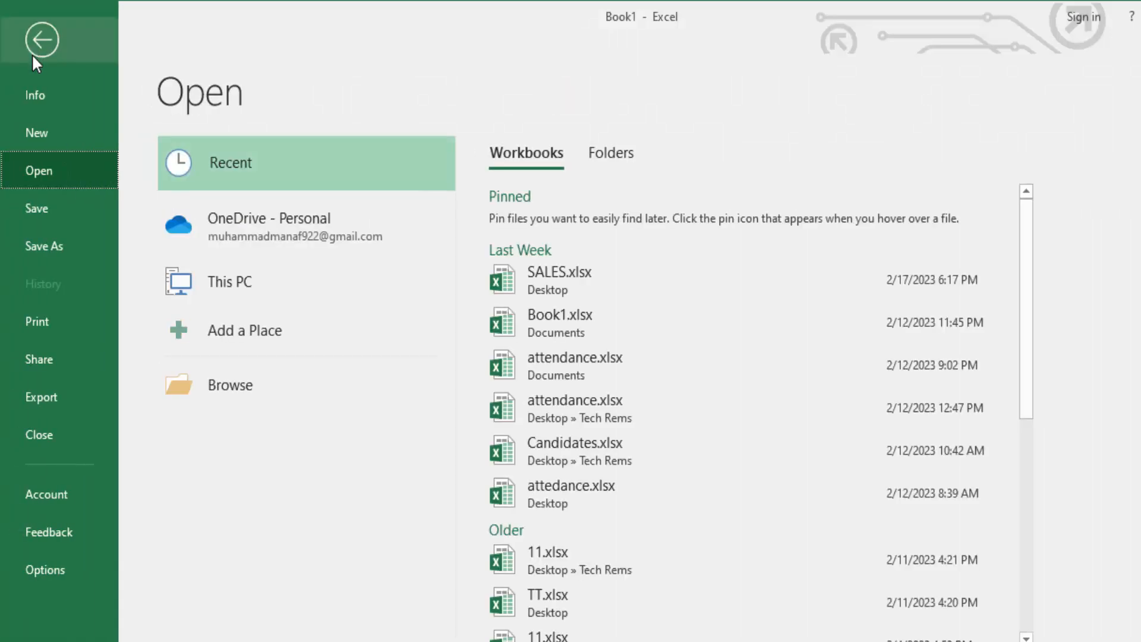
left_click(51, 241)
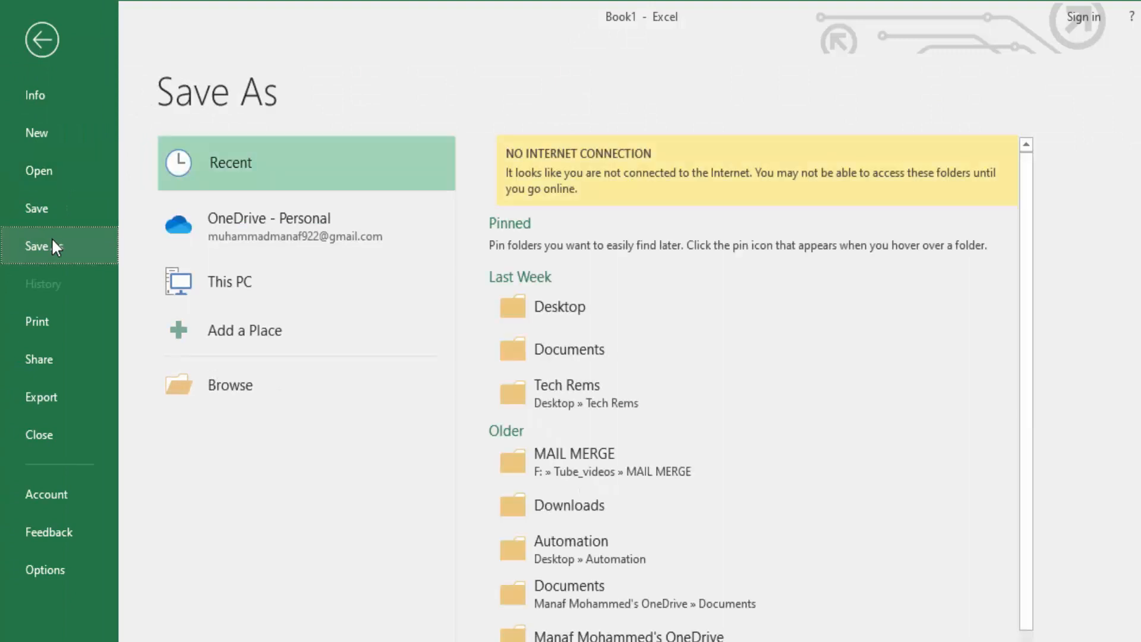
left_click(580, 358)
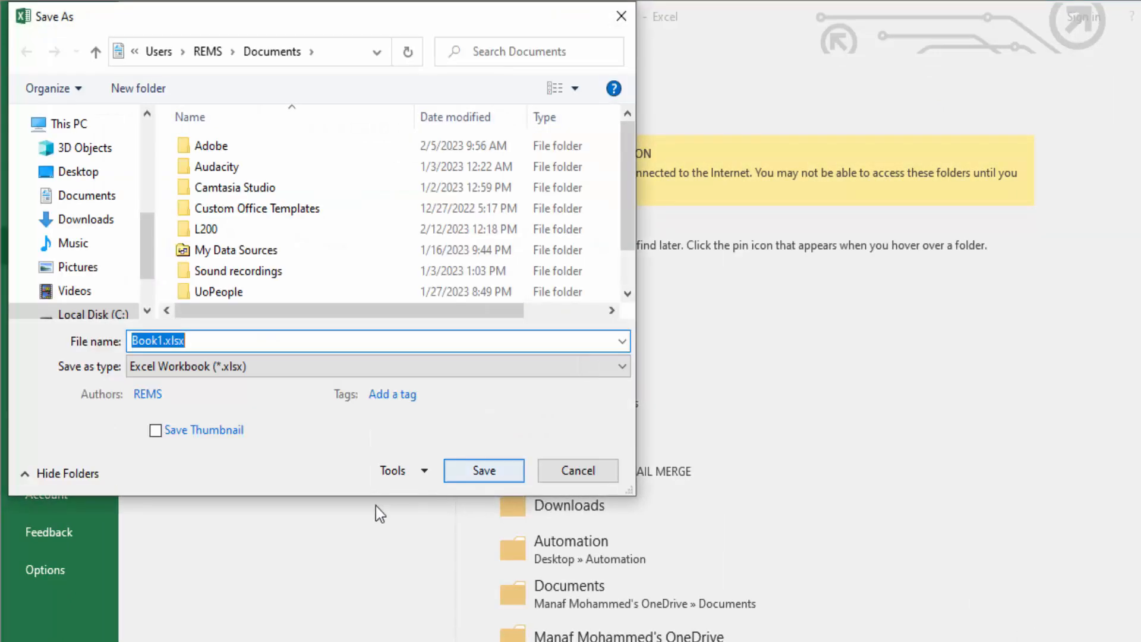
left_click(455, 471)
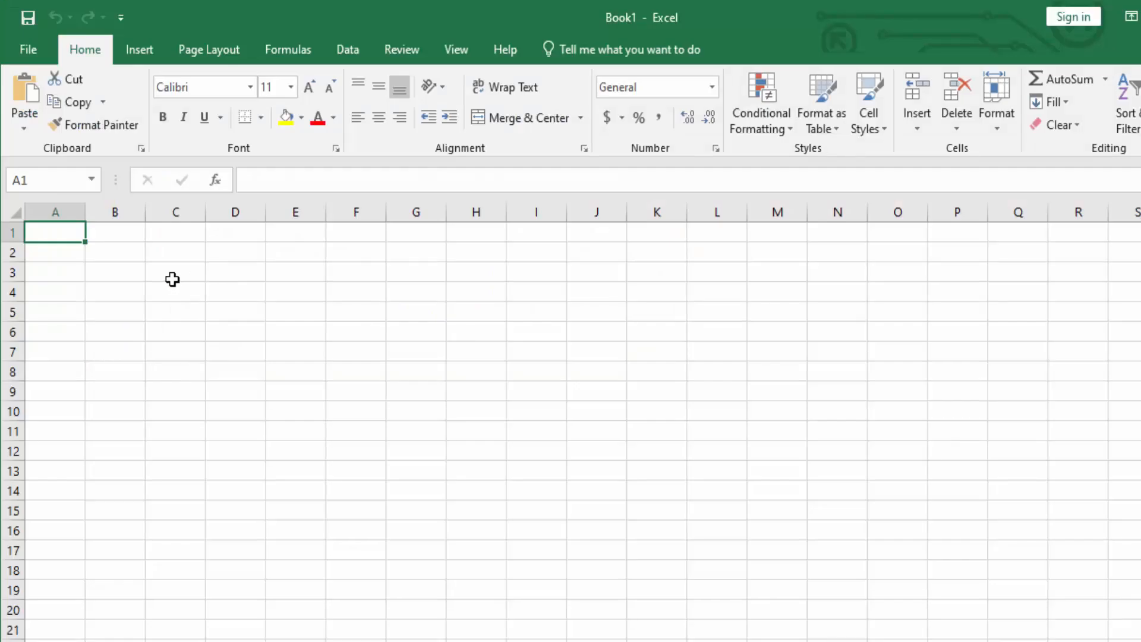
key("ctrl+s")
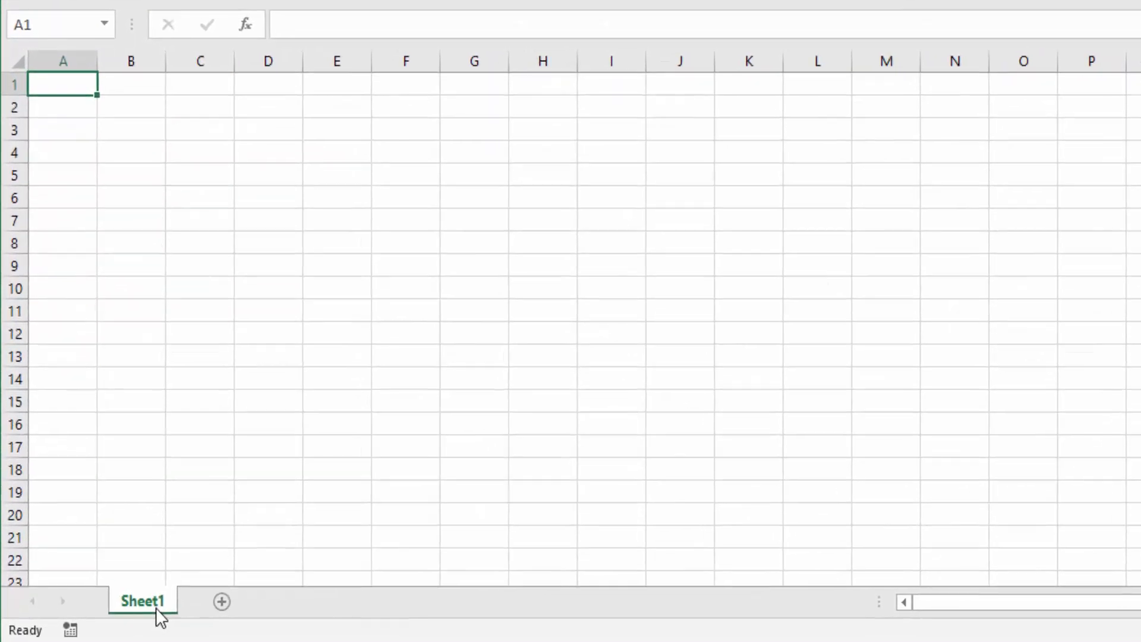
Add two new worksheets to the workbook and rename Sheet1 to mySheet.
left_click(225, 601)
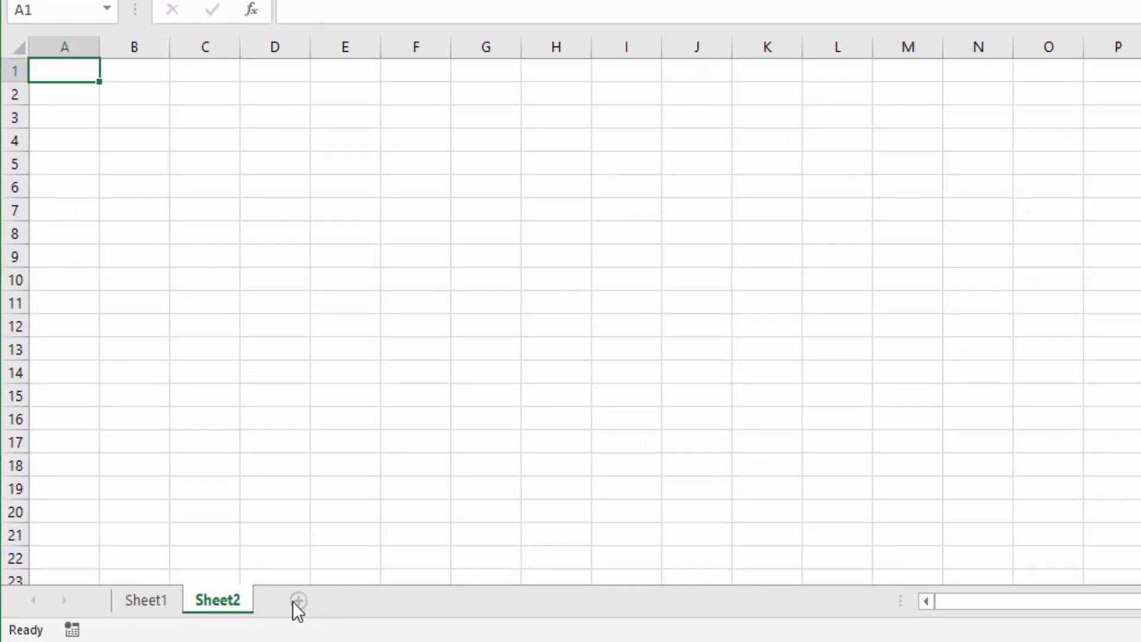
left_click(298, 600)
left_click(152, 599)
double_click(152, 598)
right_click(154, 598)
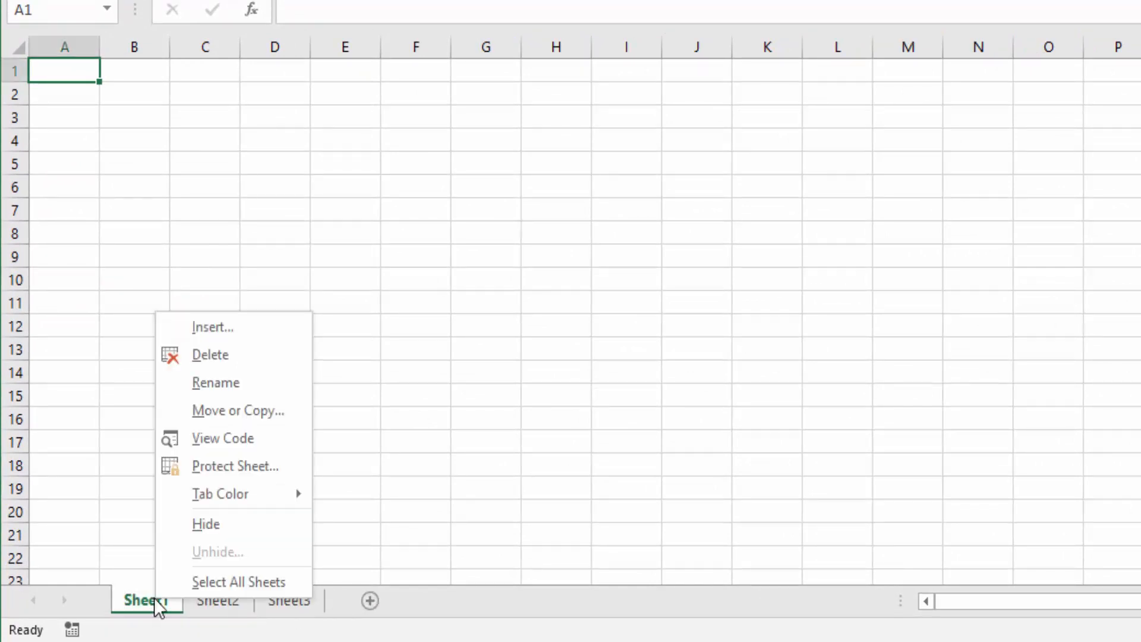
left_click(254, 384)
type("mySheet")
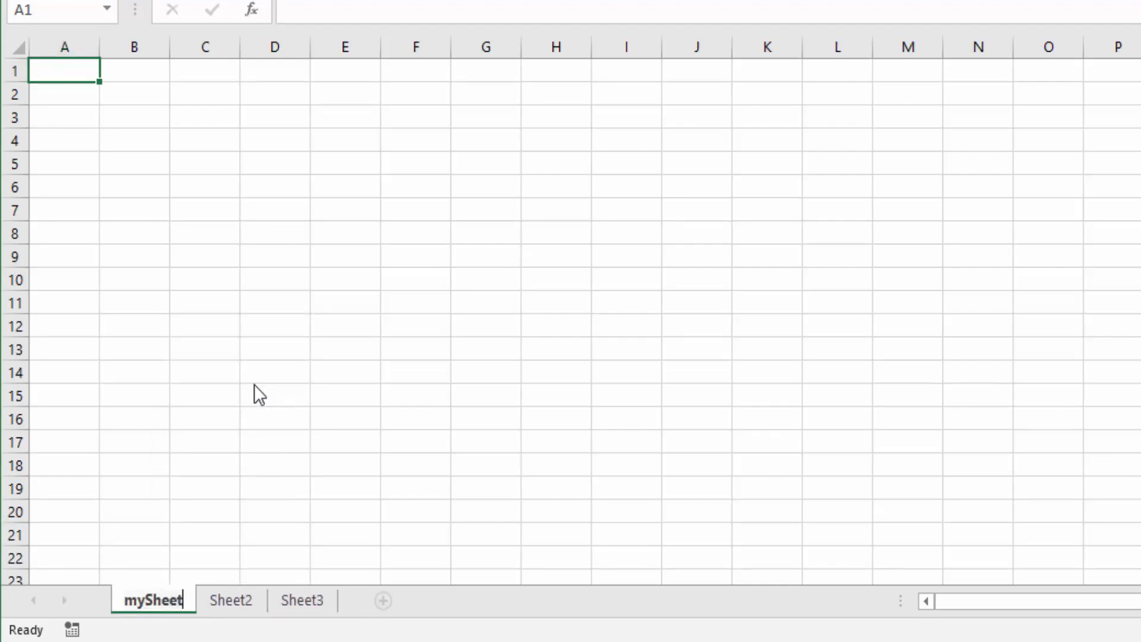
key("Return")
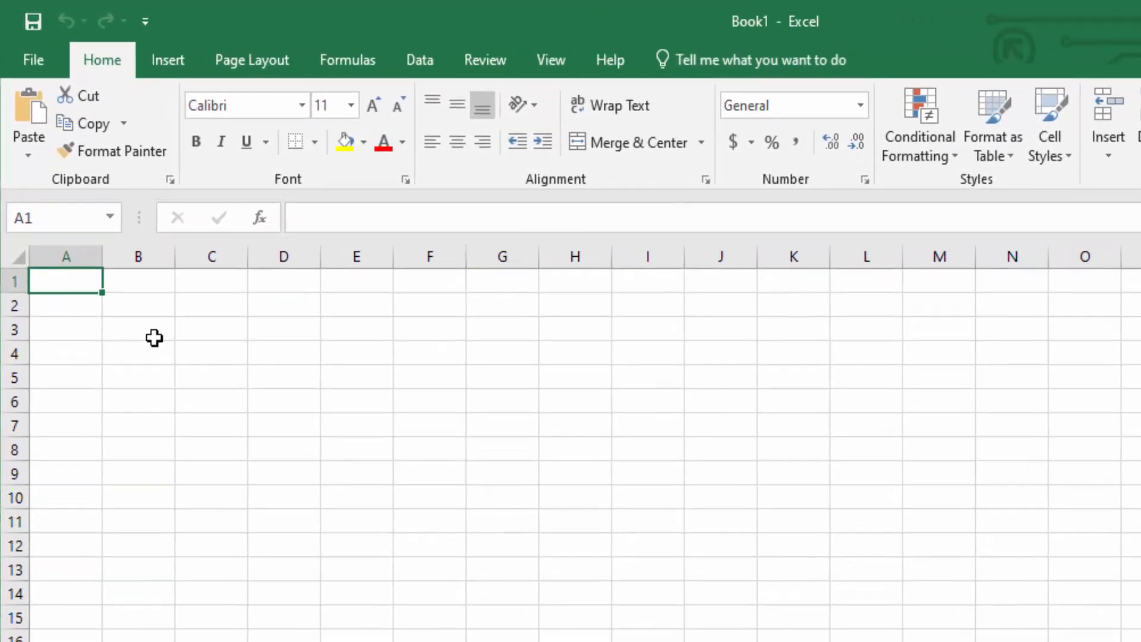
Select cell B3 and move the selection down to cell B5.
left_click(115, 247)
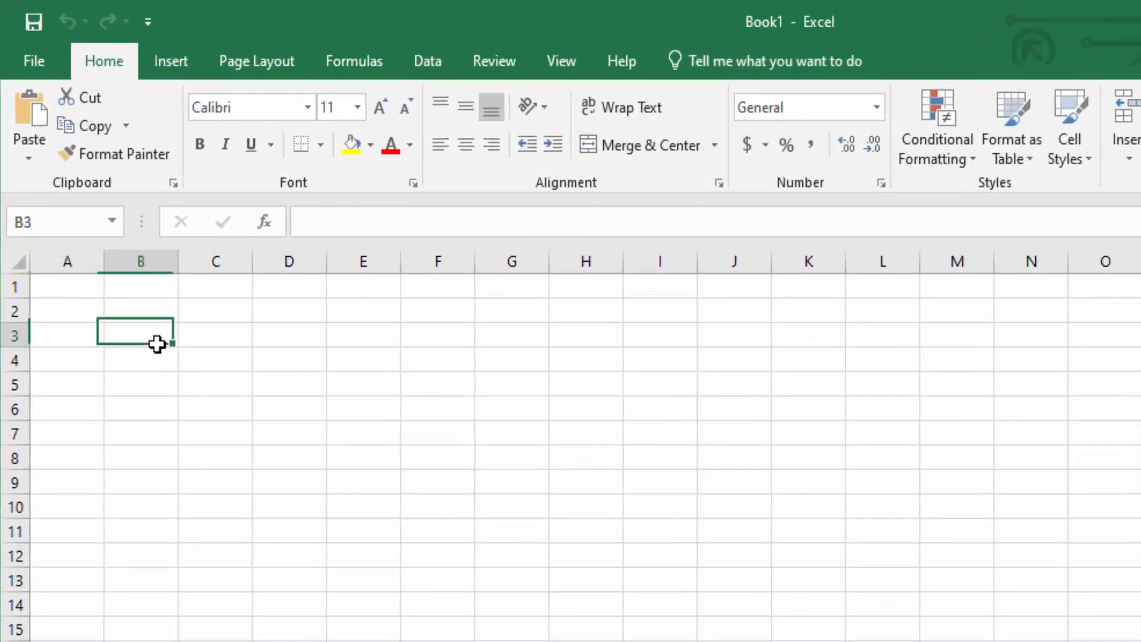
key("Down")
key("Down")
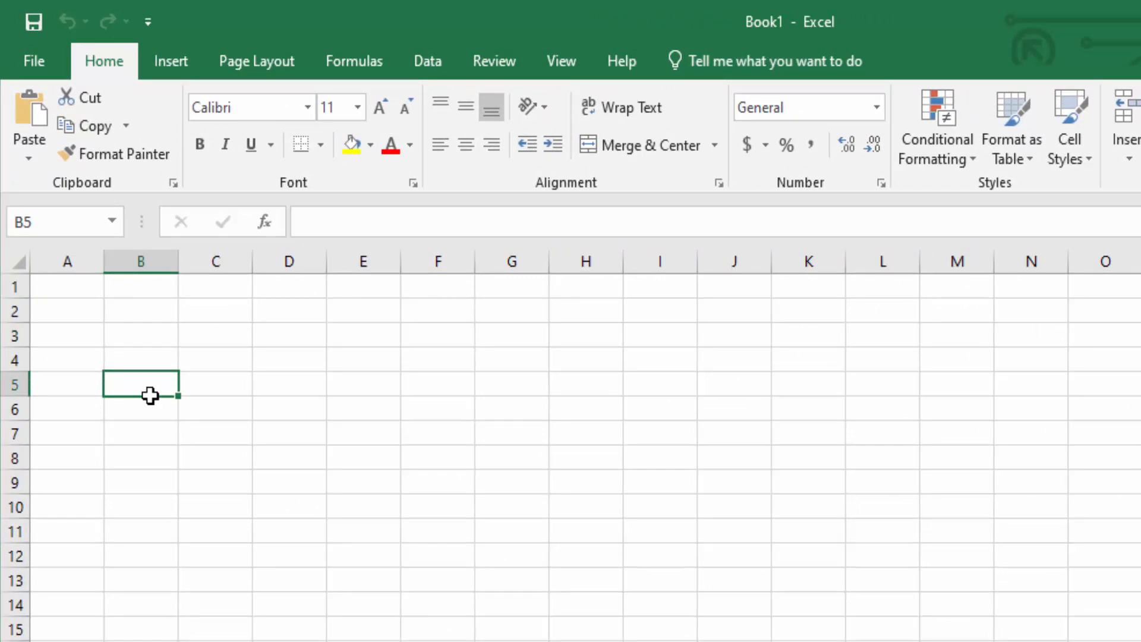
Enter "my text" in cell C5.
left_click(226, 376)
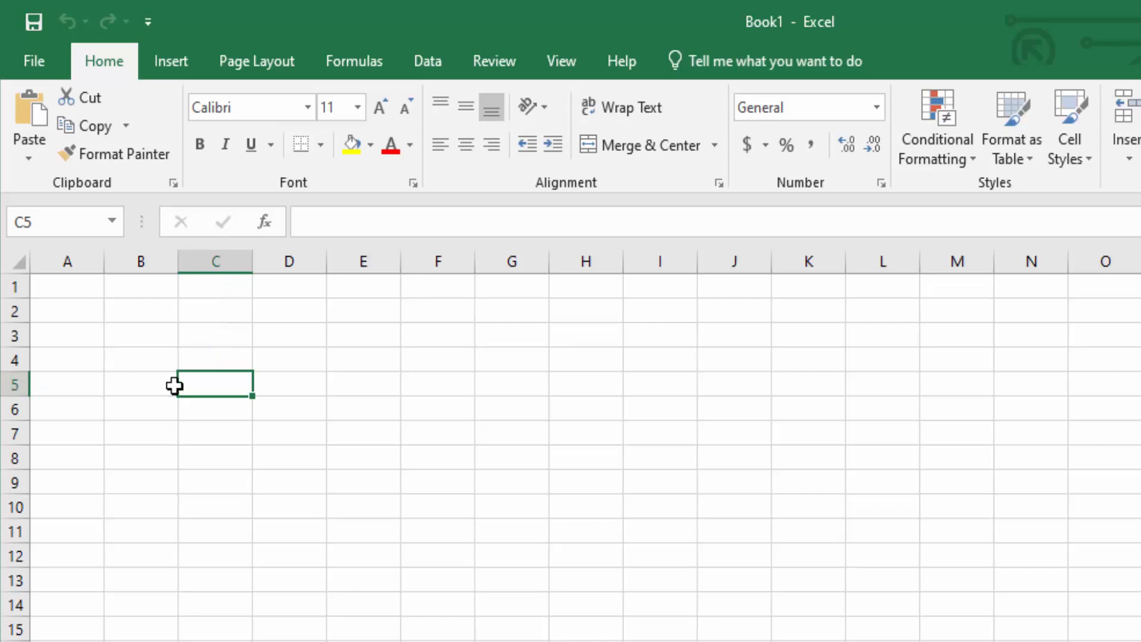
type("my")
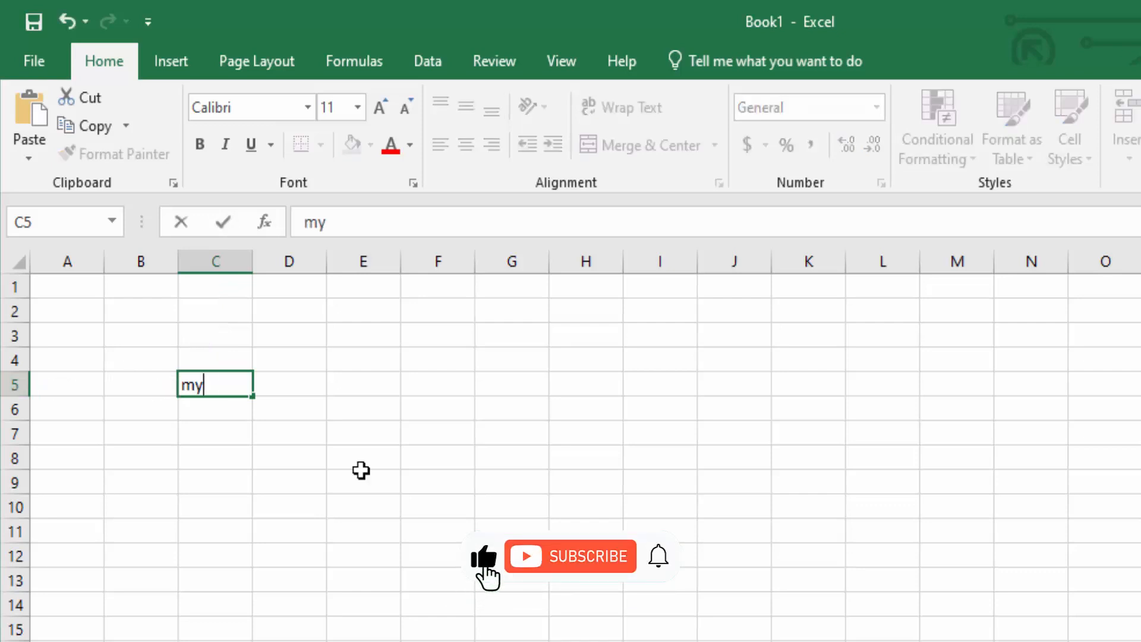
type(" text")
key("ctrl+Return")
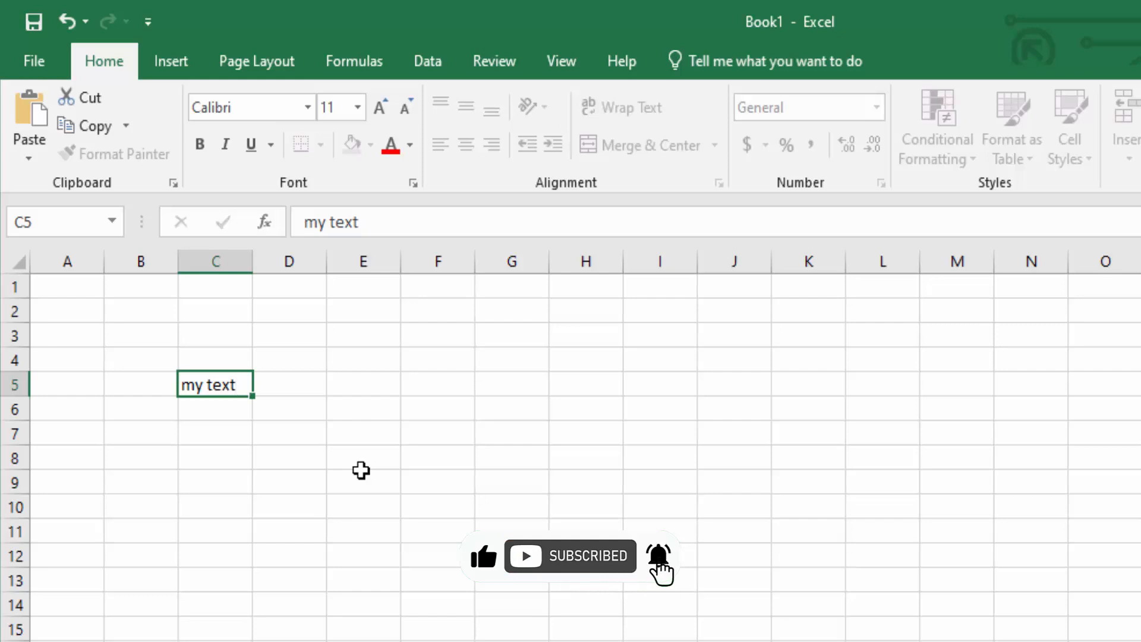
key("Return")
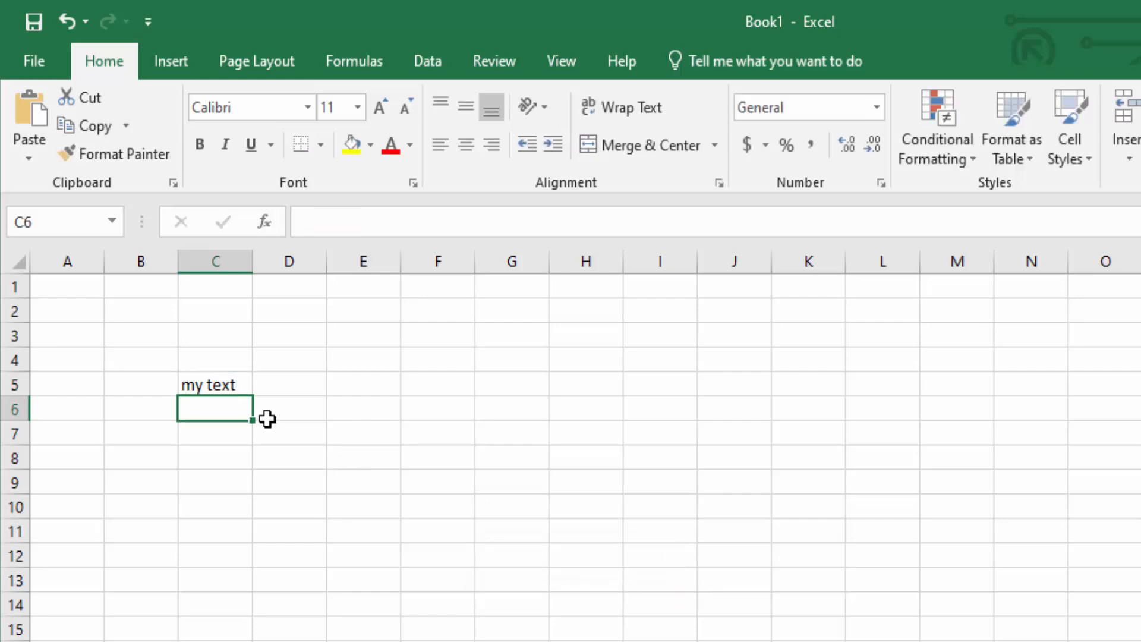
Replace the content of cell C5 with "the text".
left_click(222, 384)
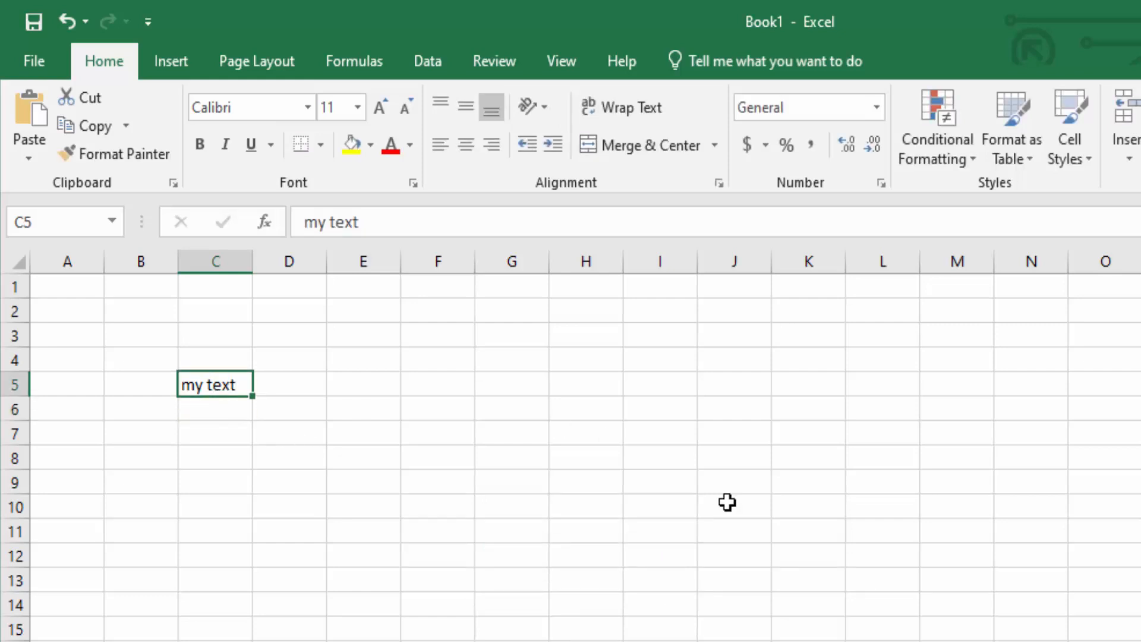
type("the text")
key("Return")
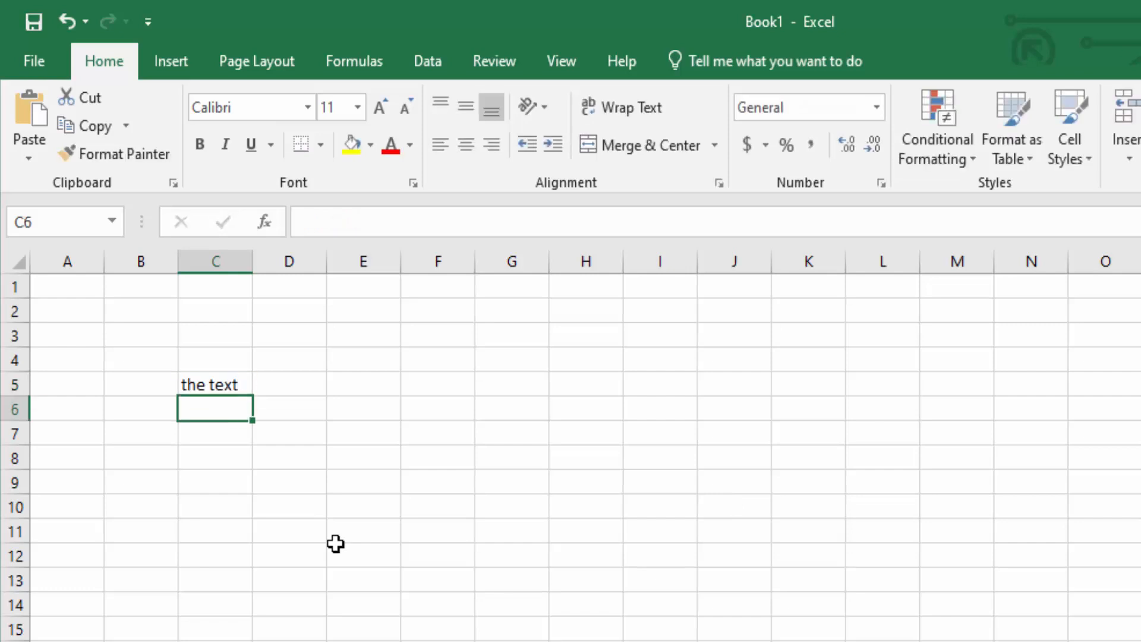
Check the contents of cells C5 and C6 in the formula bar without changing them.
left_click(221, 391)
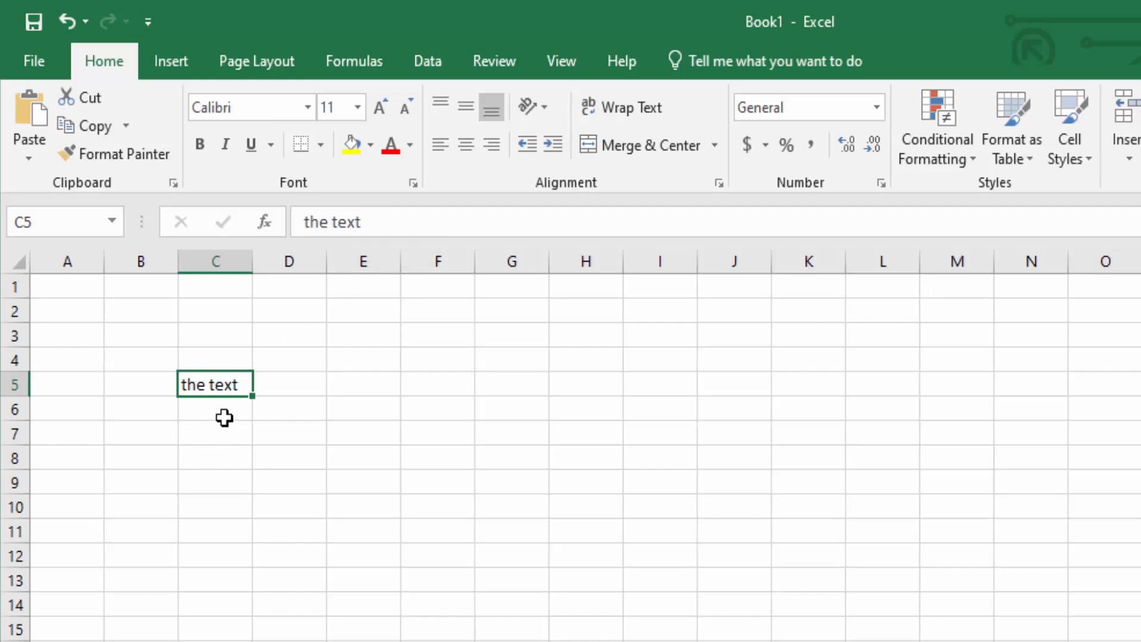
left_click(224, 418)
left_click(345, 222)
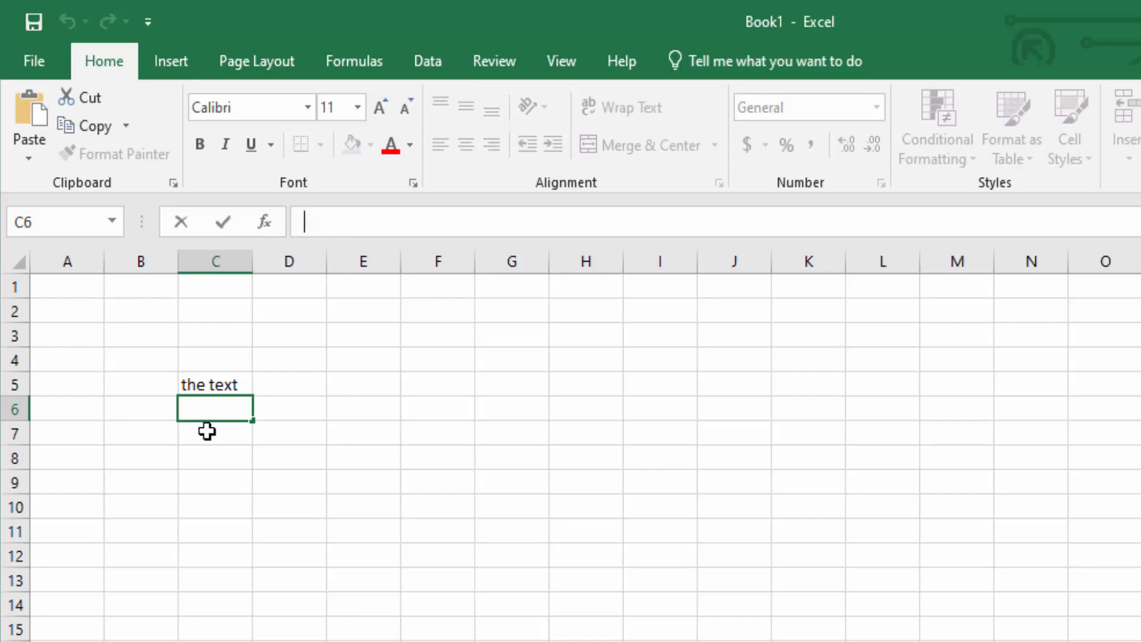
key("Escape")
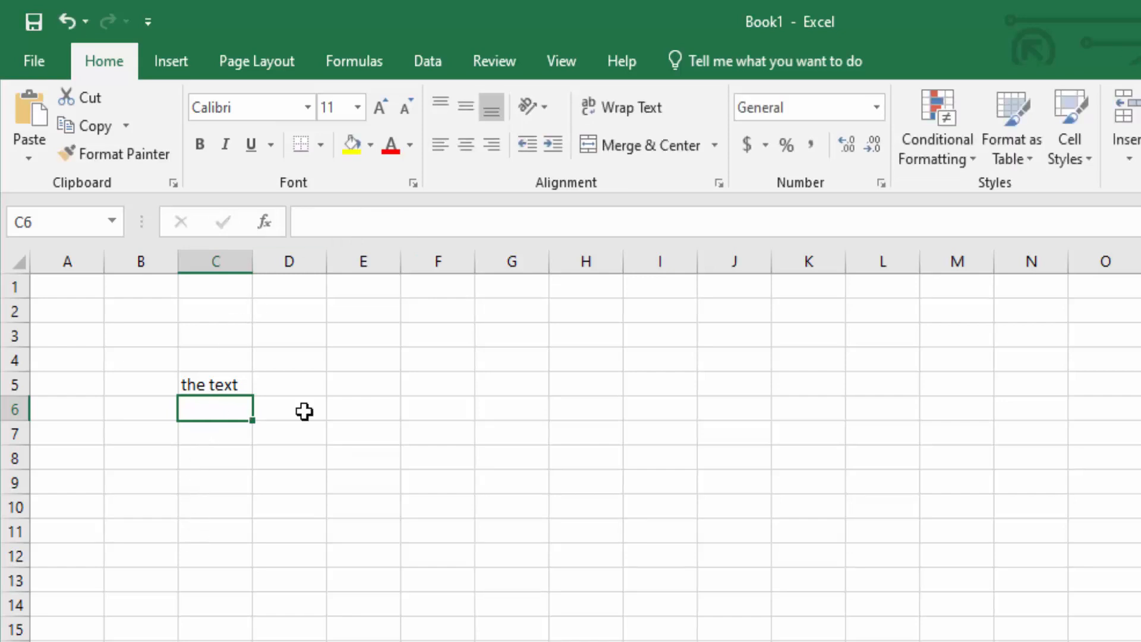
Enter the formula =C5 in cell D6 to reference the text cell.
left_click(305, 411)
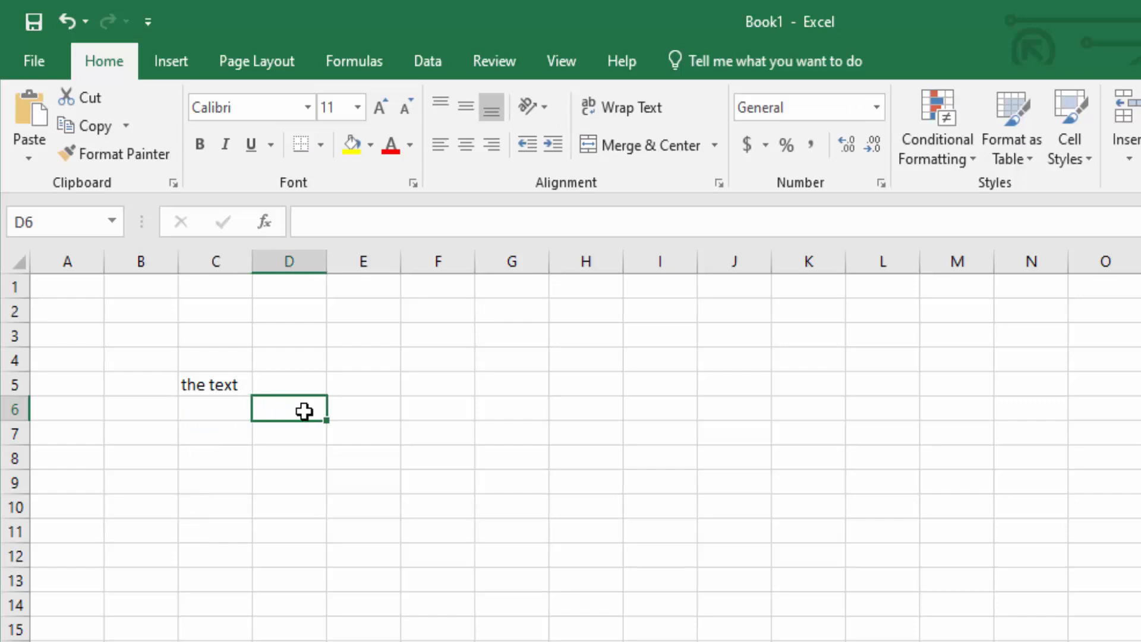
type("=")
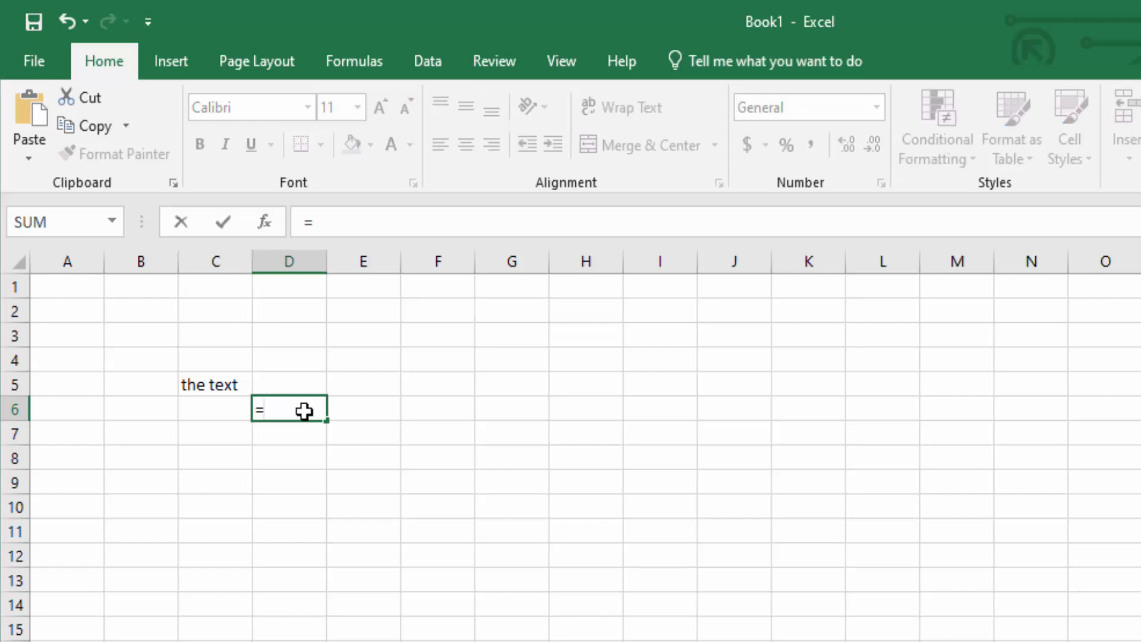
left_click(200, 383)
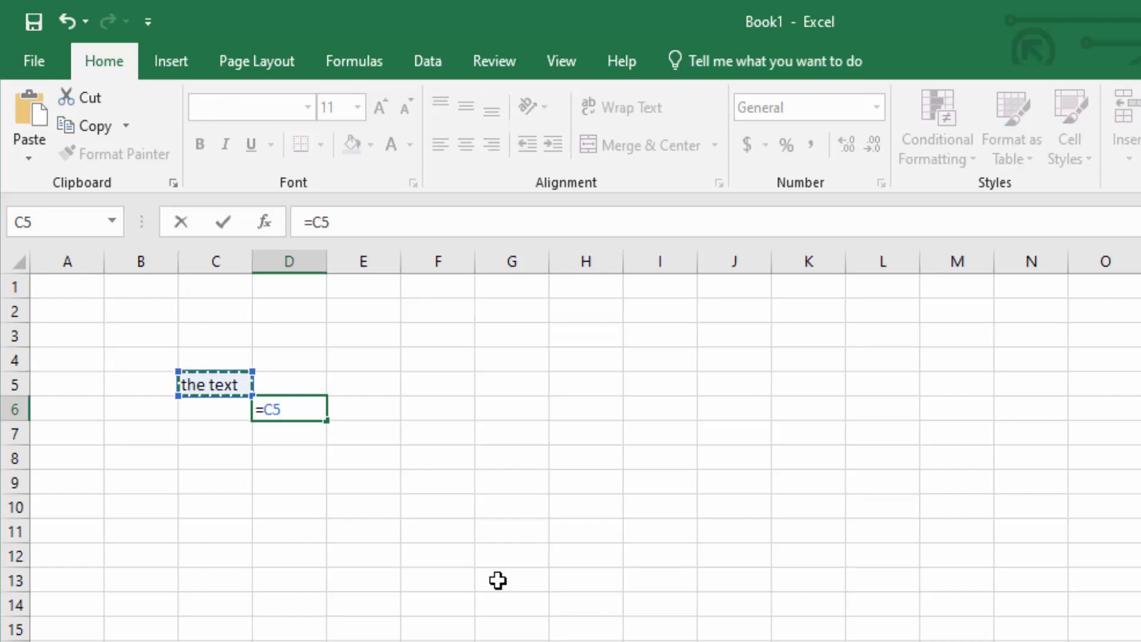
key("Return")
Examine the formula behind cell D6 in the formula bar.
left_click(296, 408)
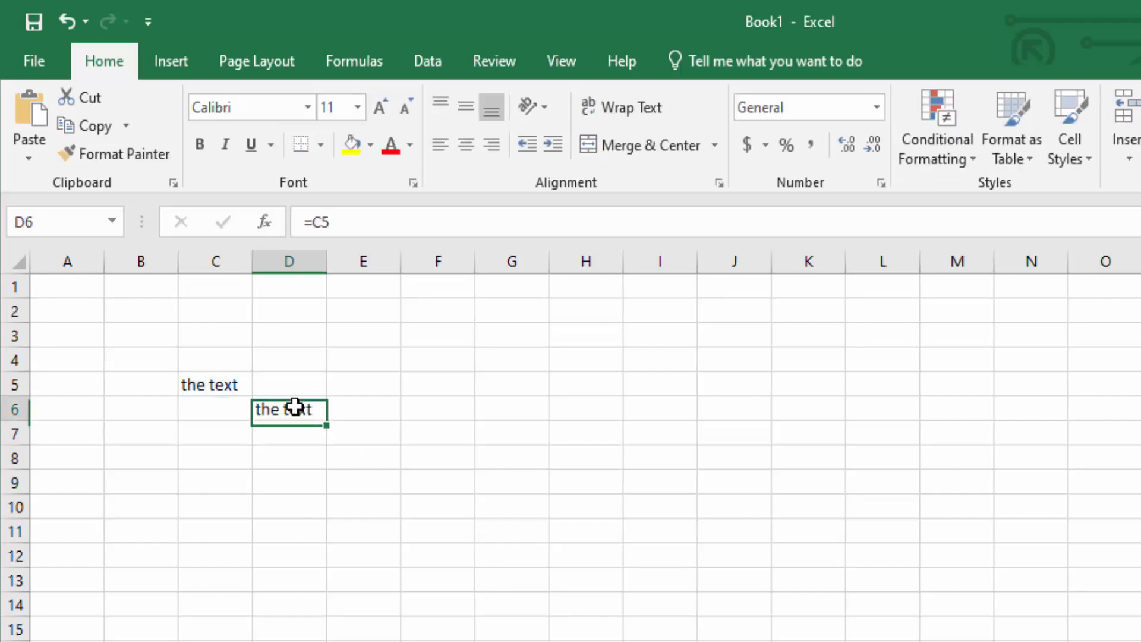
left_click(341, 223)
key("Return")
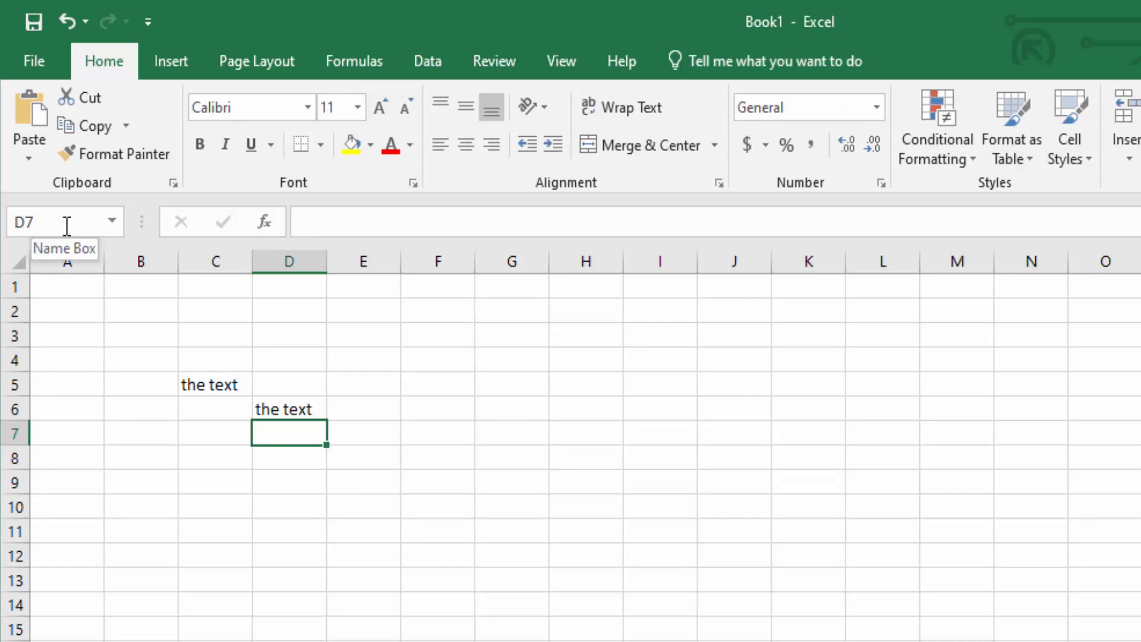
Select cell E4, and jump directly to cell B80 by its cell reference.
left_click(298, 382)
left_click(375, 359)
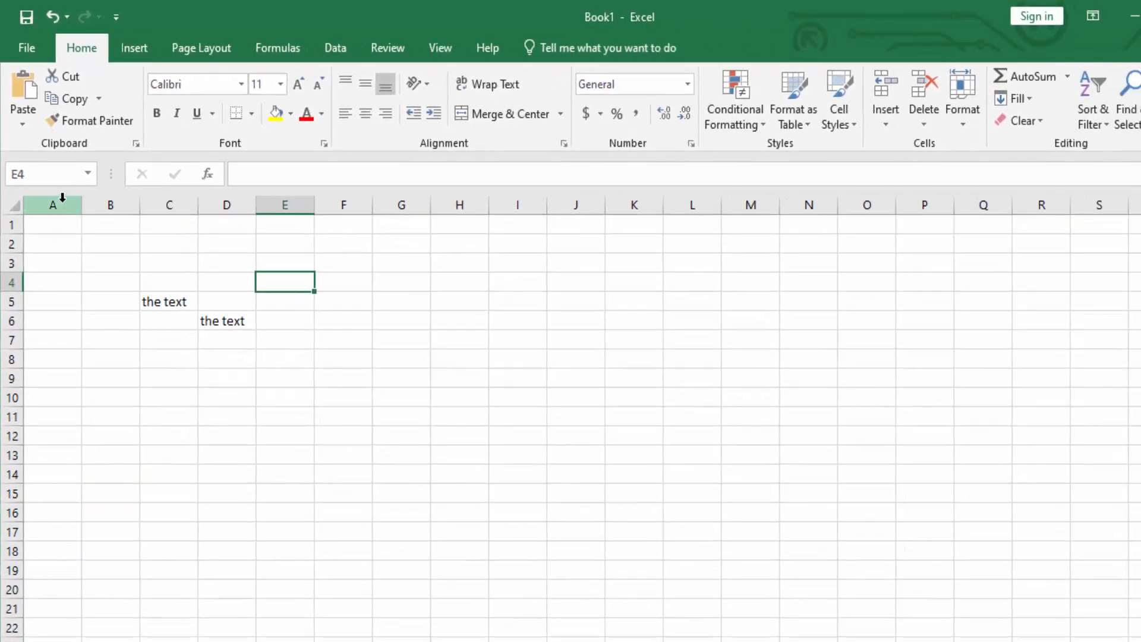
left_click(64, 172)
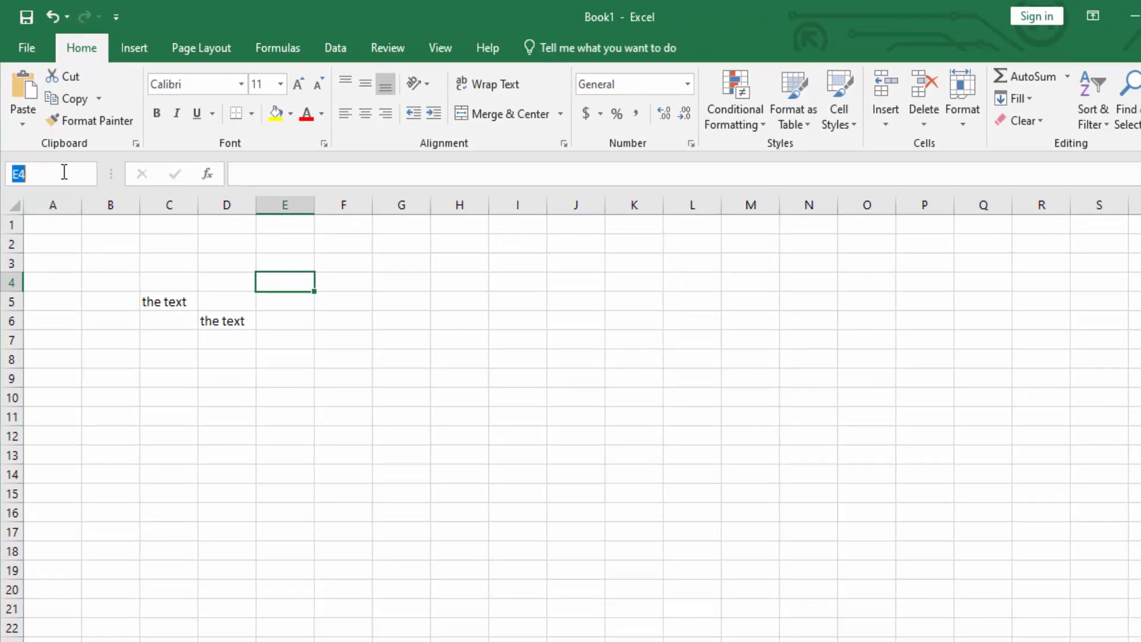
type("B80")
key("Return")
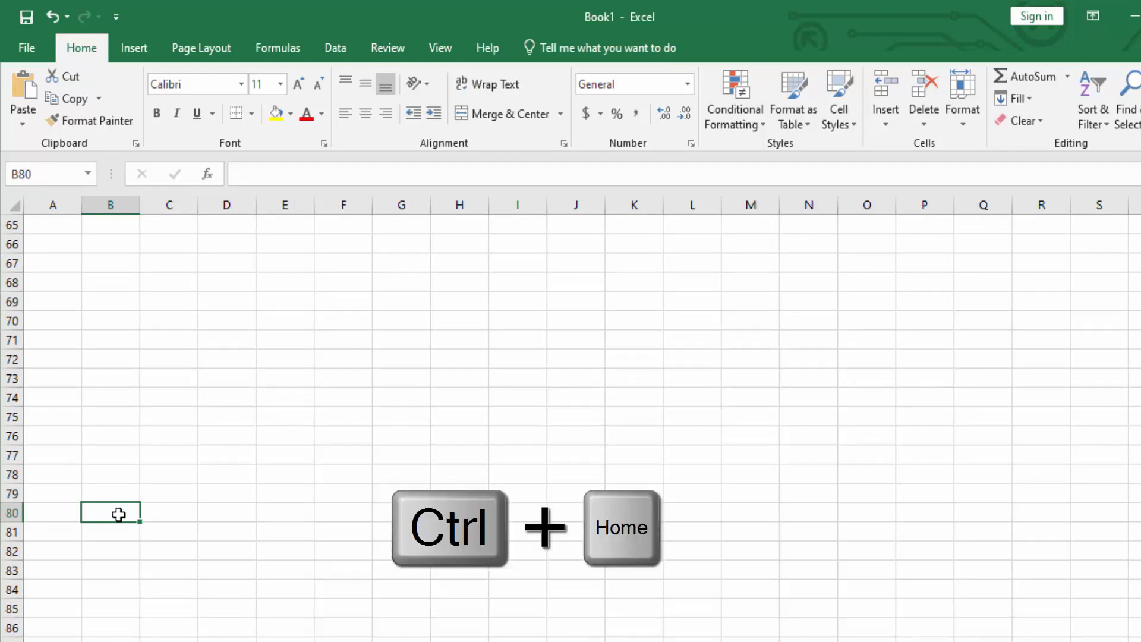
Return to cell A1 and jump to the worksheet's very last cell, XFD1048576.
key("ctrl+Home")
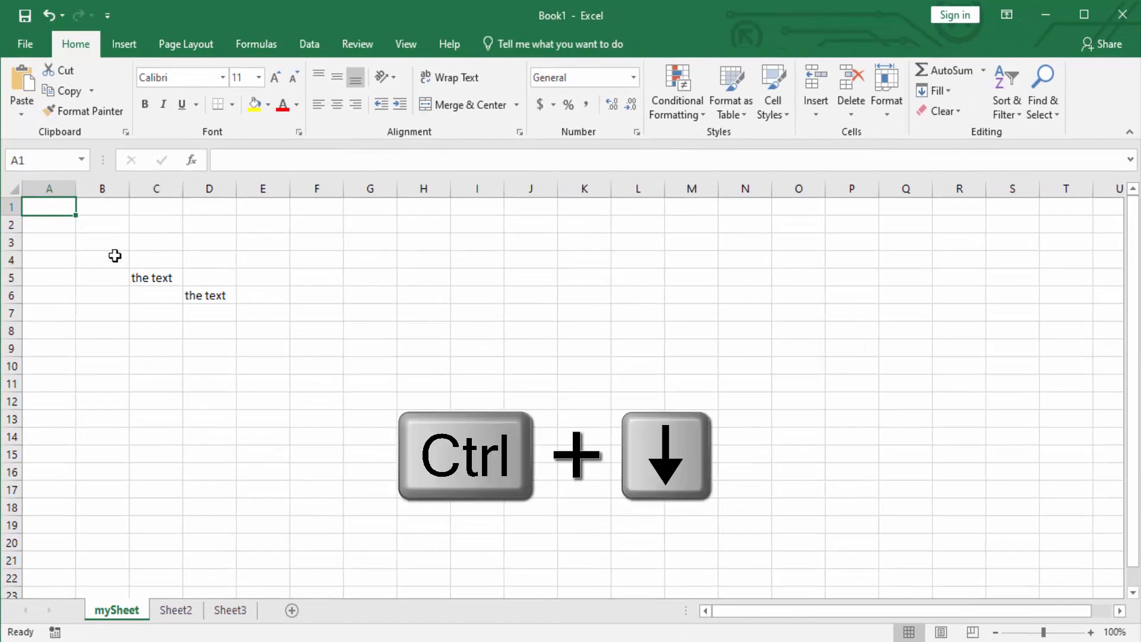
key("ctrl+Down")
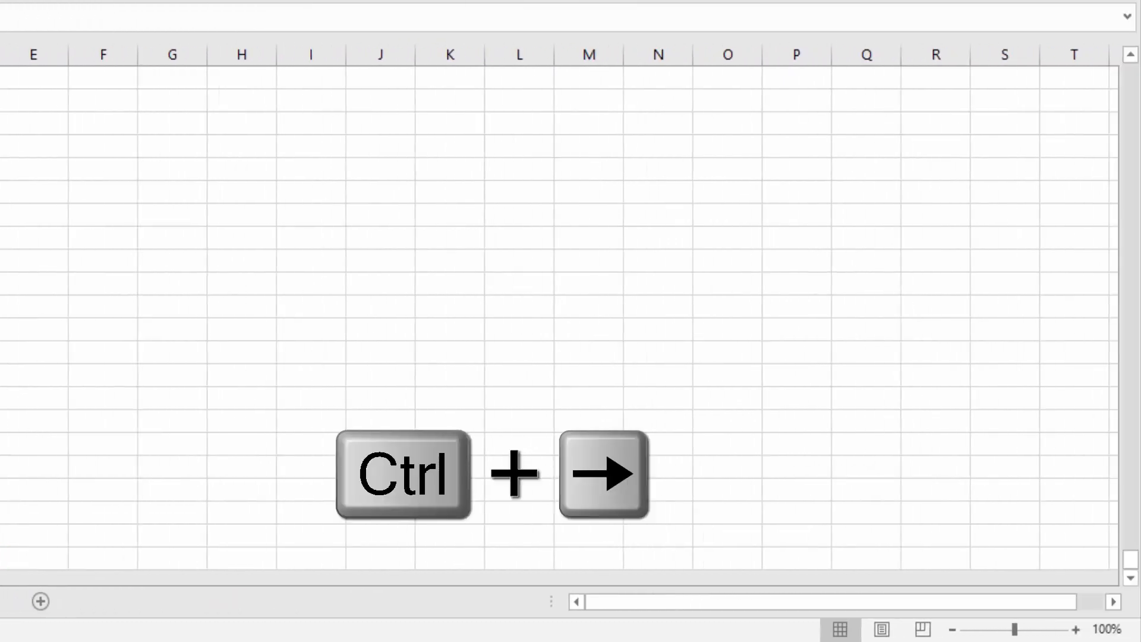
key("ctrl+Right")
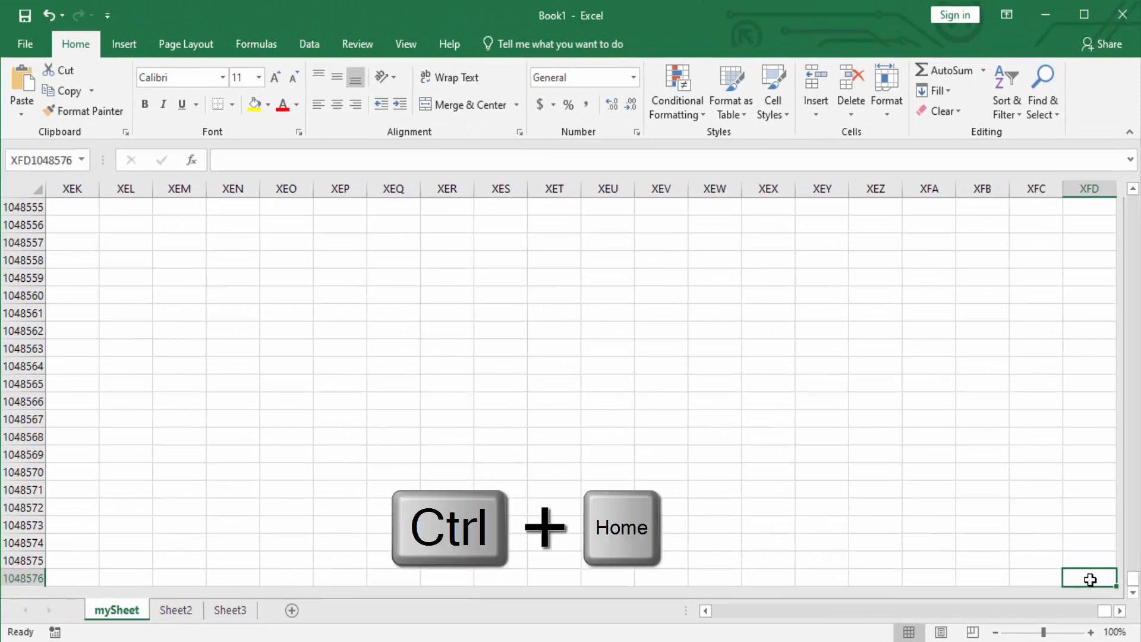
Return to cell A1 and insert a new blank row above row 6.
key("ctrl+Home")
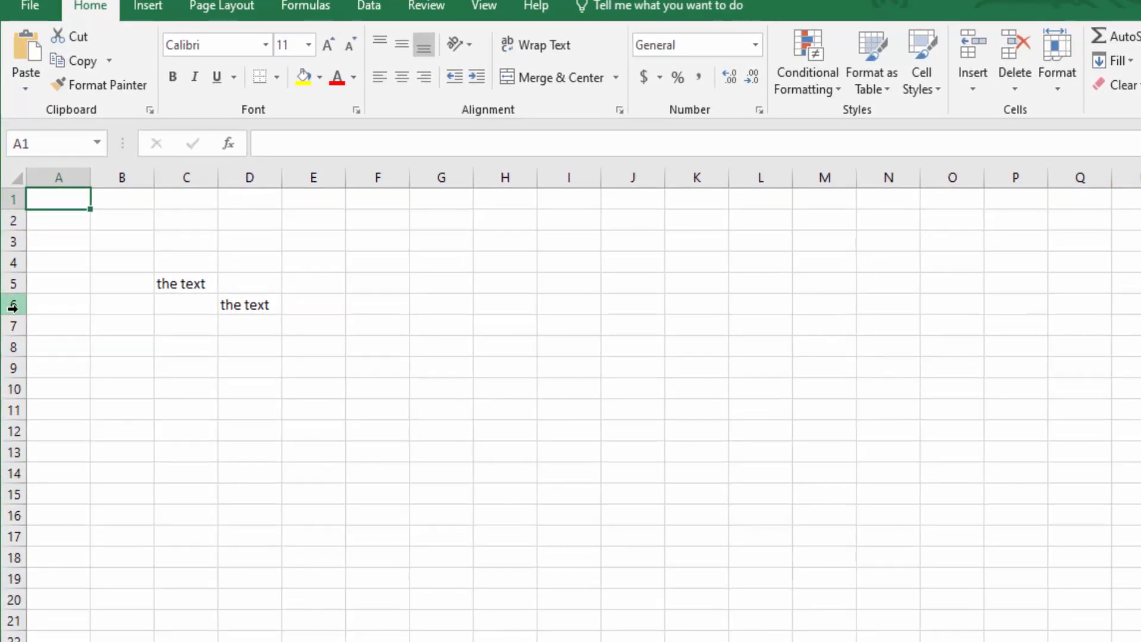
right_click(12, 306)
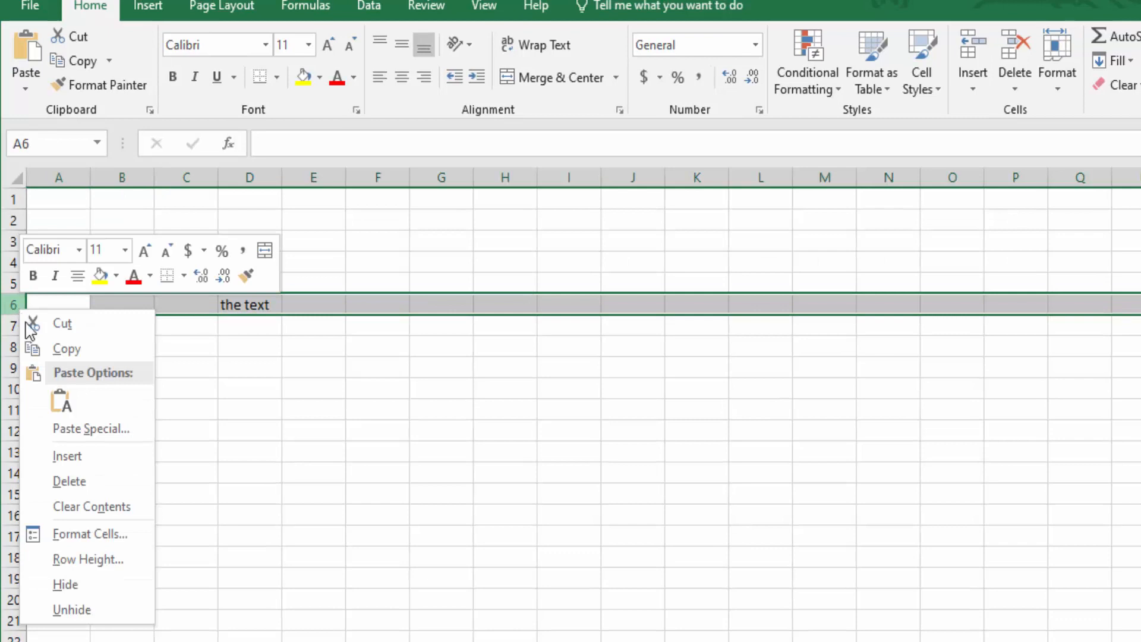
left_click(83, 457)
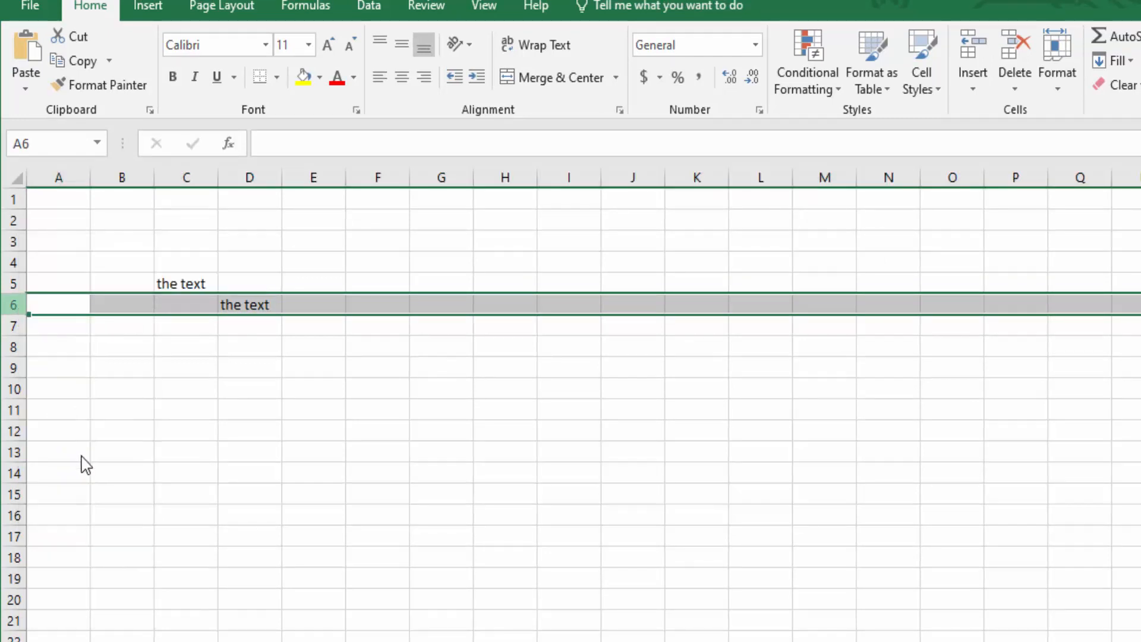
left_click(194, 303)
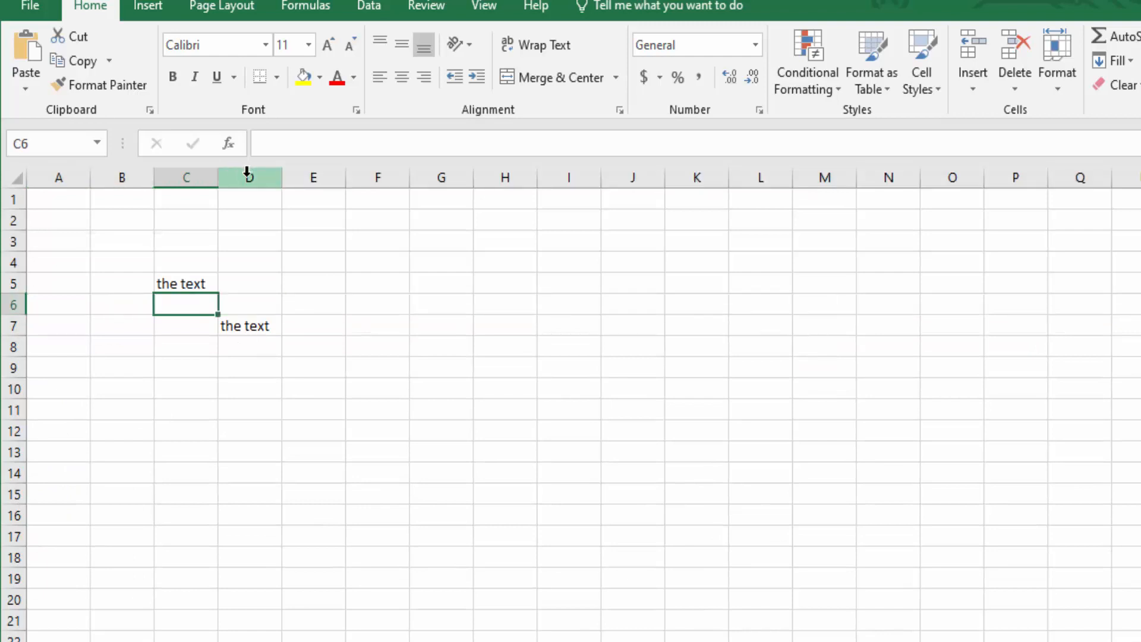
Insert a new column before column D and enter the text "my book" in cell D6.
right_click(246, 173)
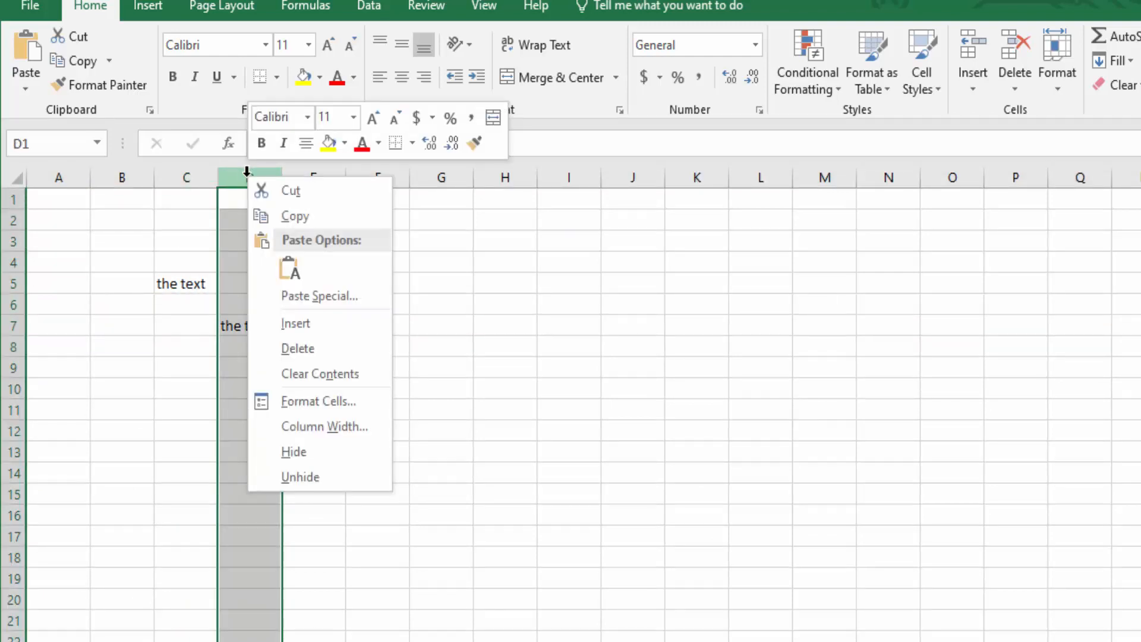
left_click(314, 330)
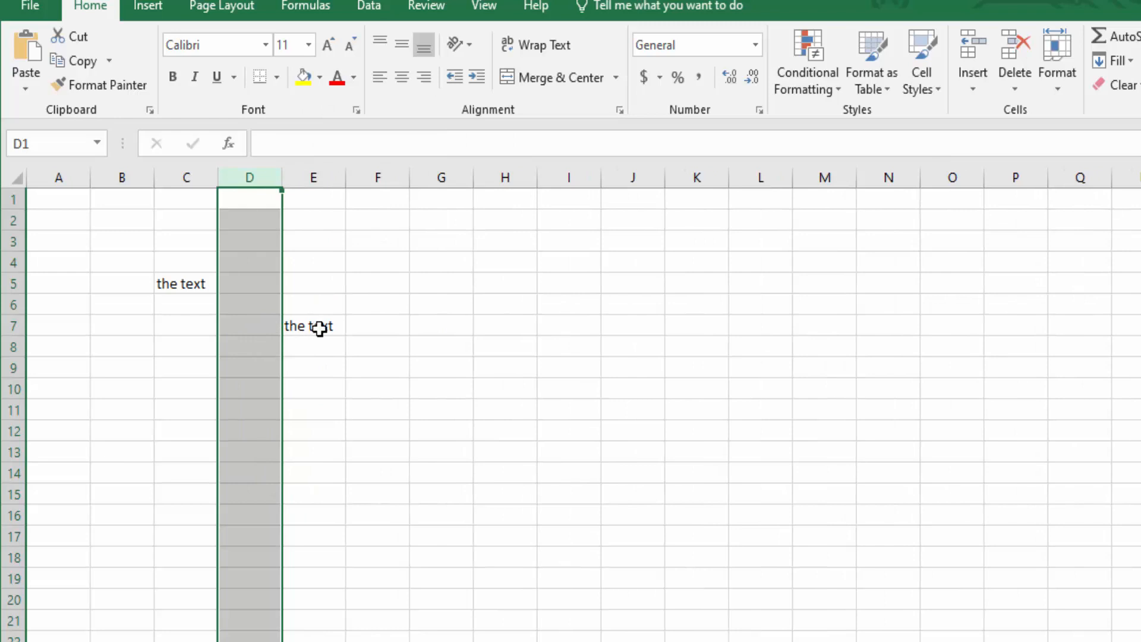
left_click(247, 306)
type("my book")
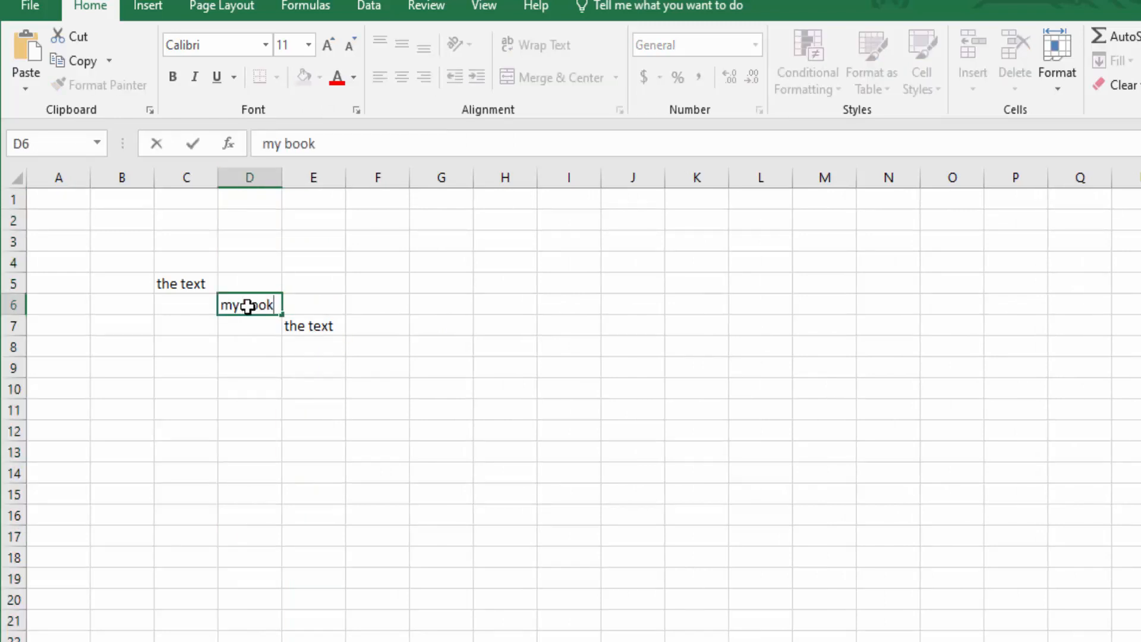
key("Return")
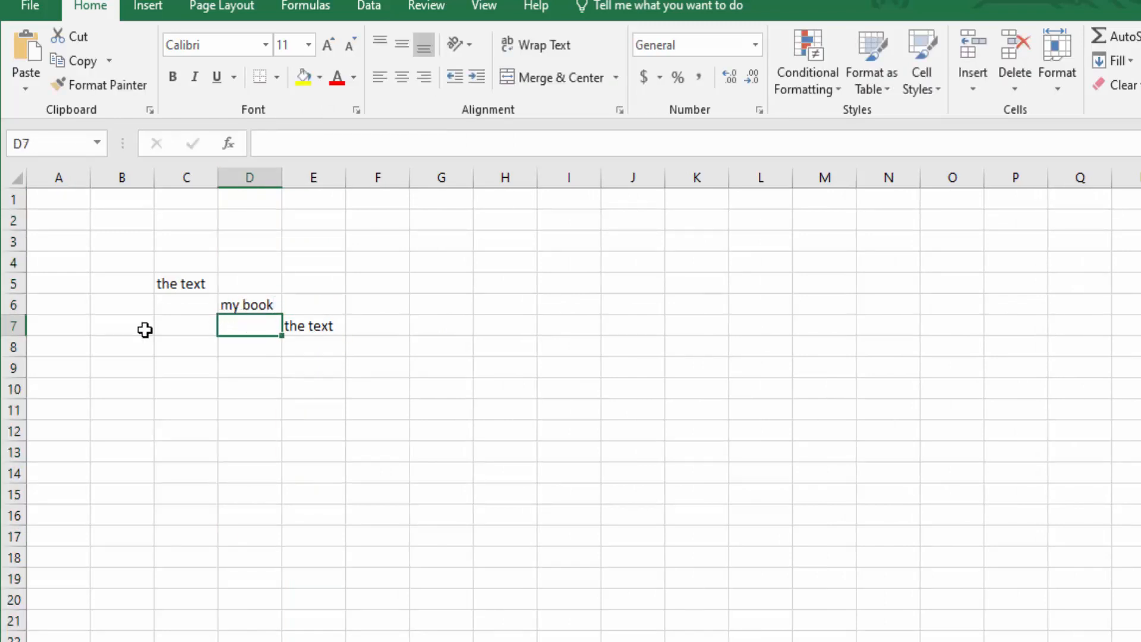
Delete the entire row 6 and the entire column D from the sheet.
right_click(13, 304)
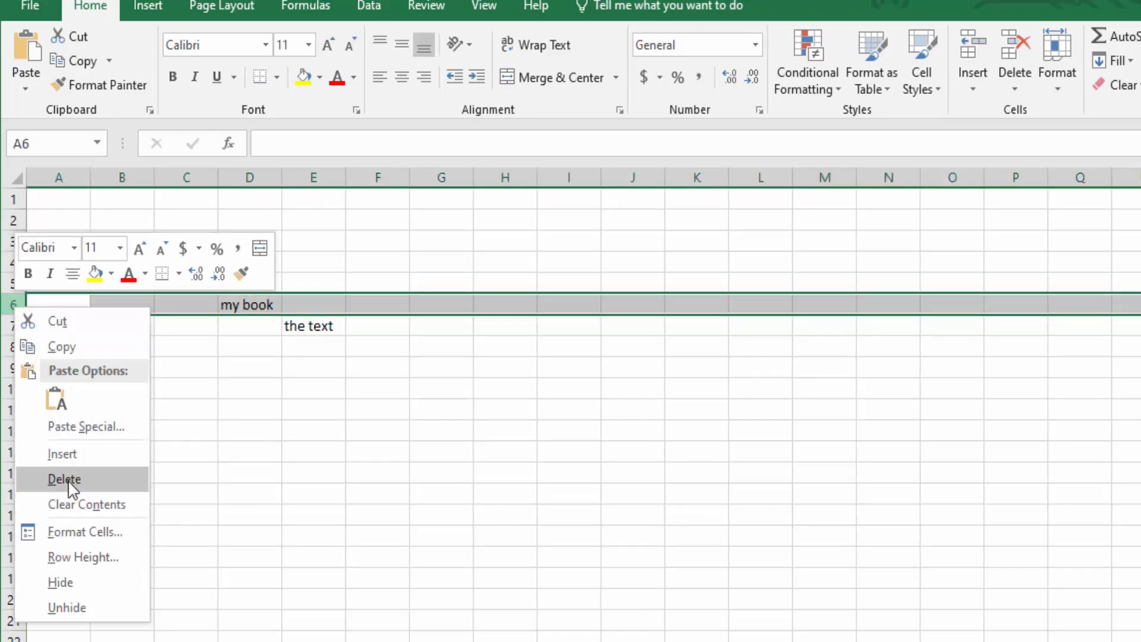
left_click(64, 478)
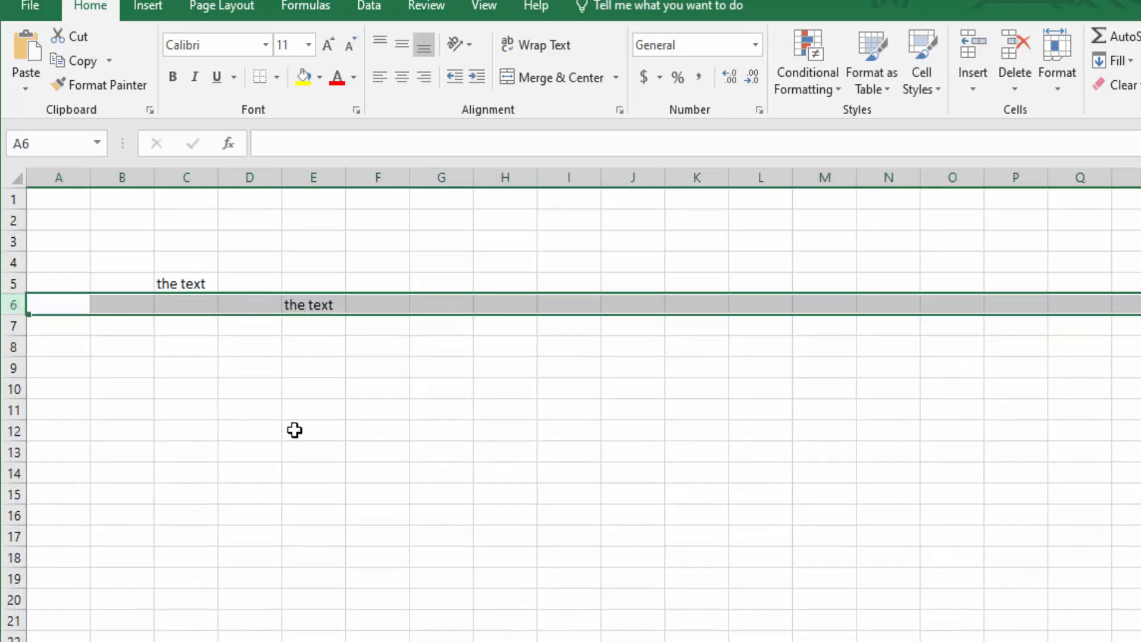
right_click(257, 169)
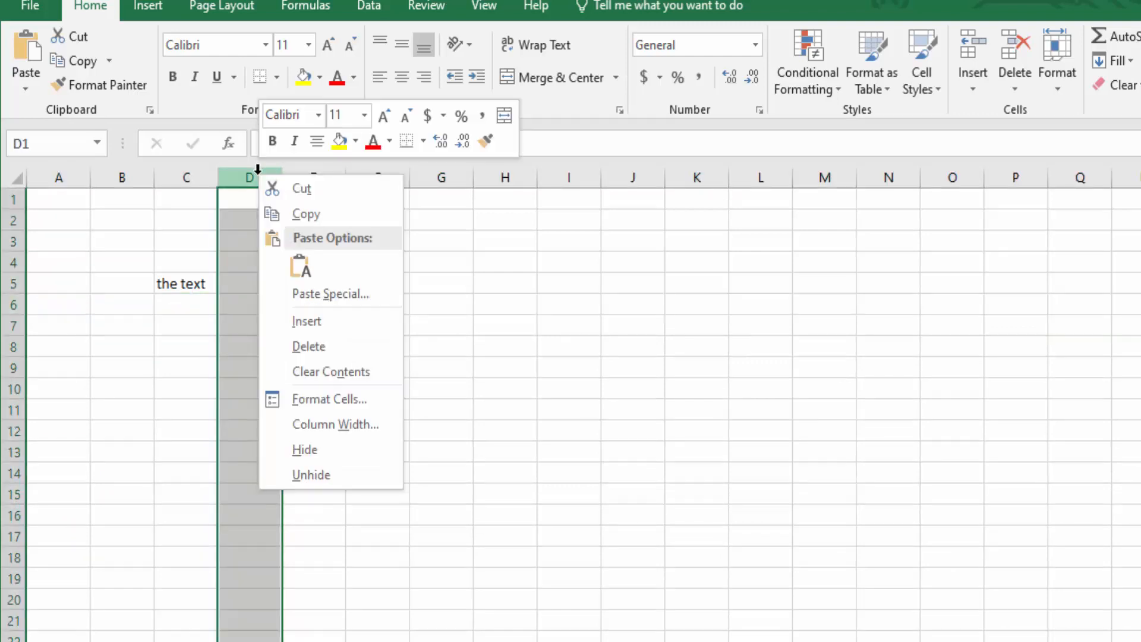
left_click(326, 348)
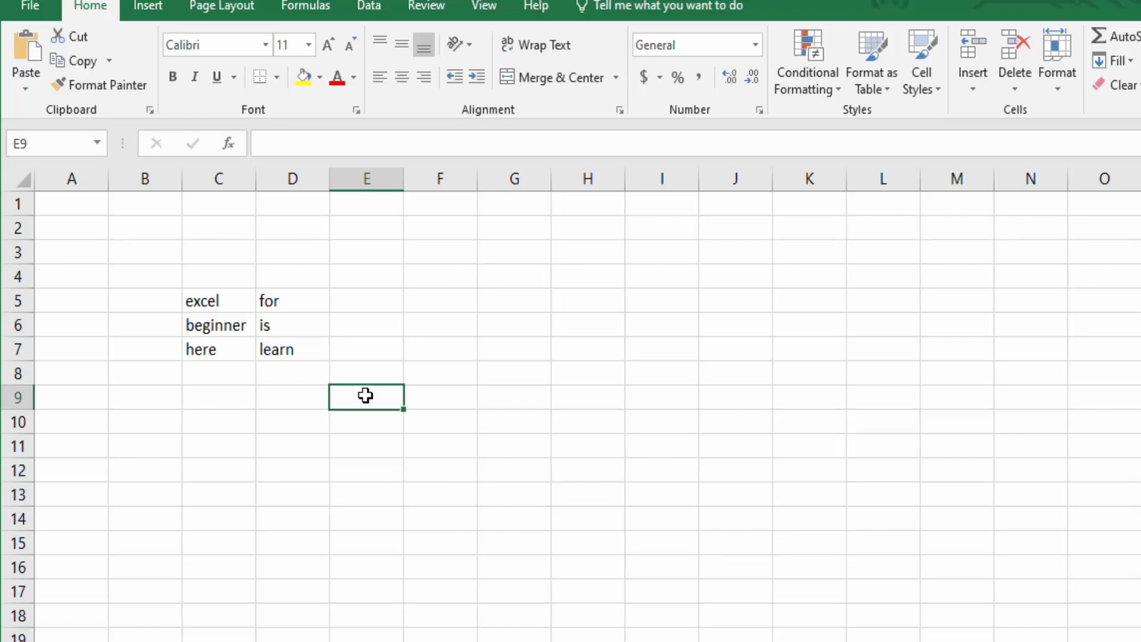
Select the word block C5:D7 as a range, and write its reference C5:D7 as text in cell D9.
left_click_drag(208, 300, 290, 360)
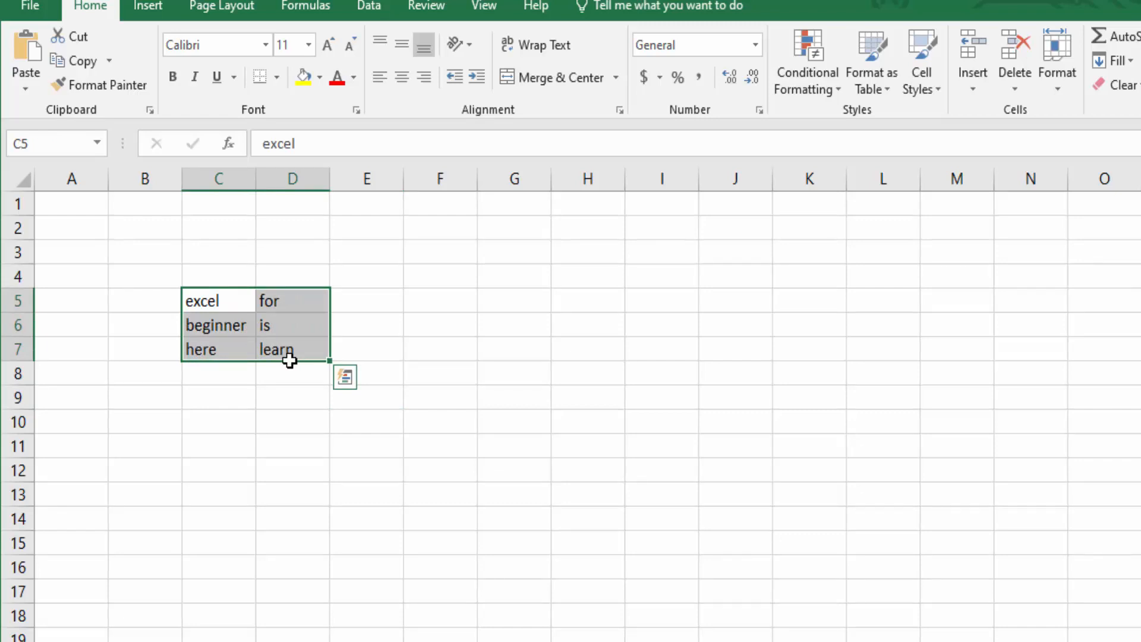
left_click(305, 399)
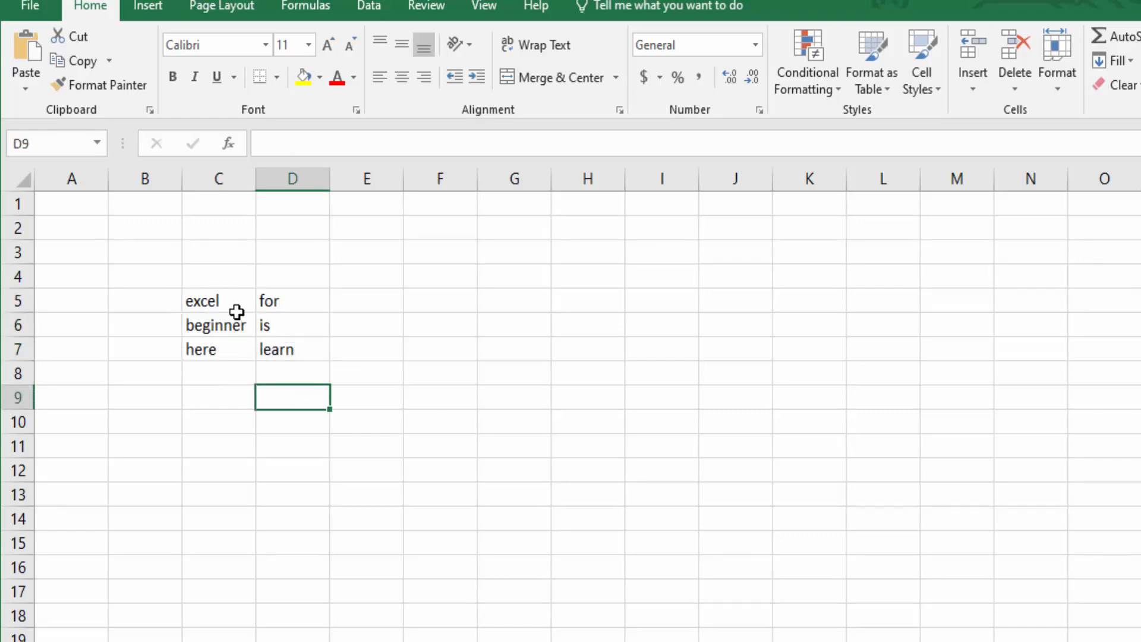
left_click_drag(226, 303, 292, 351)
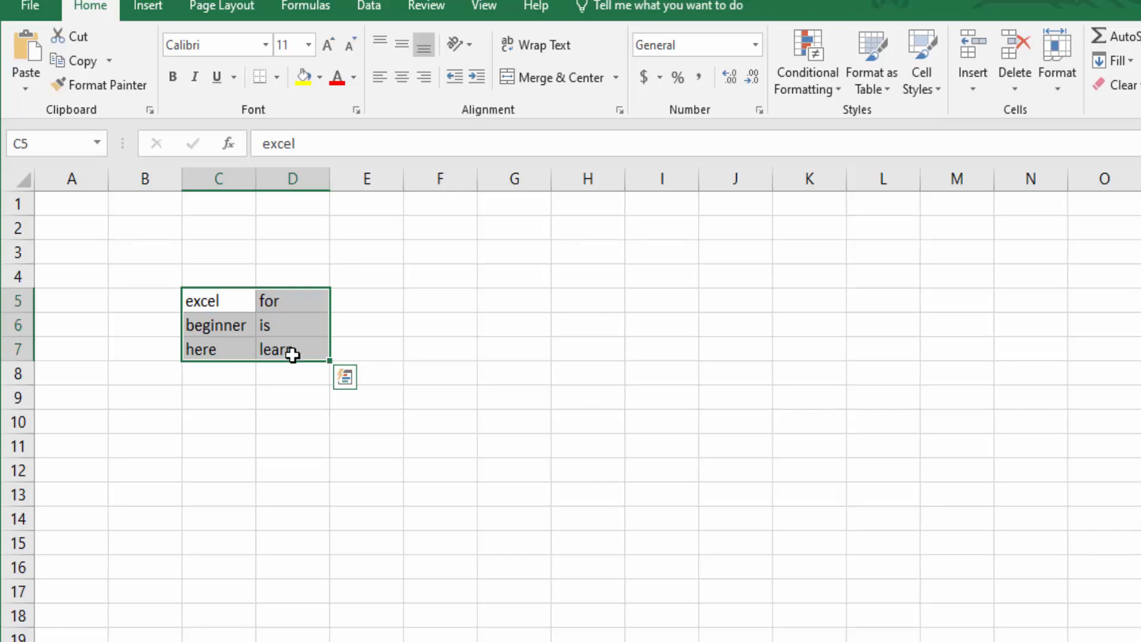
left_click(288, 395)
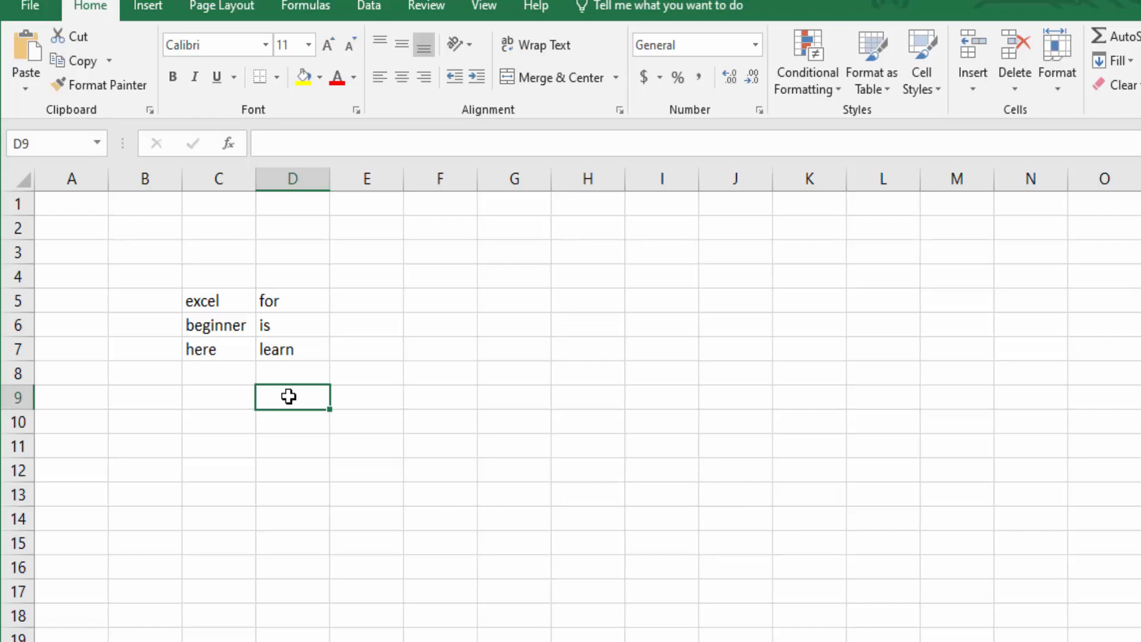
type("C")
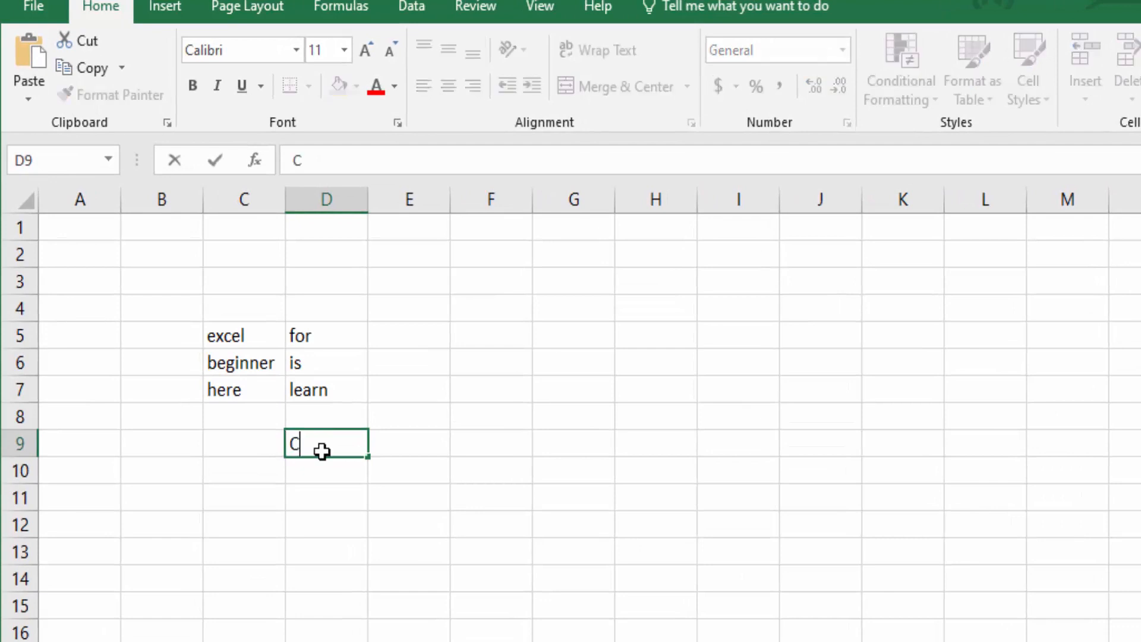
type("5:D7")
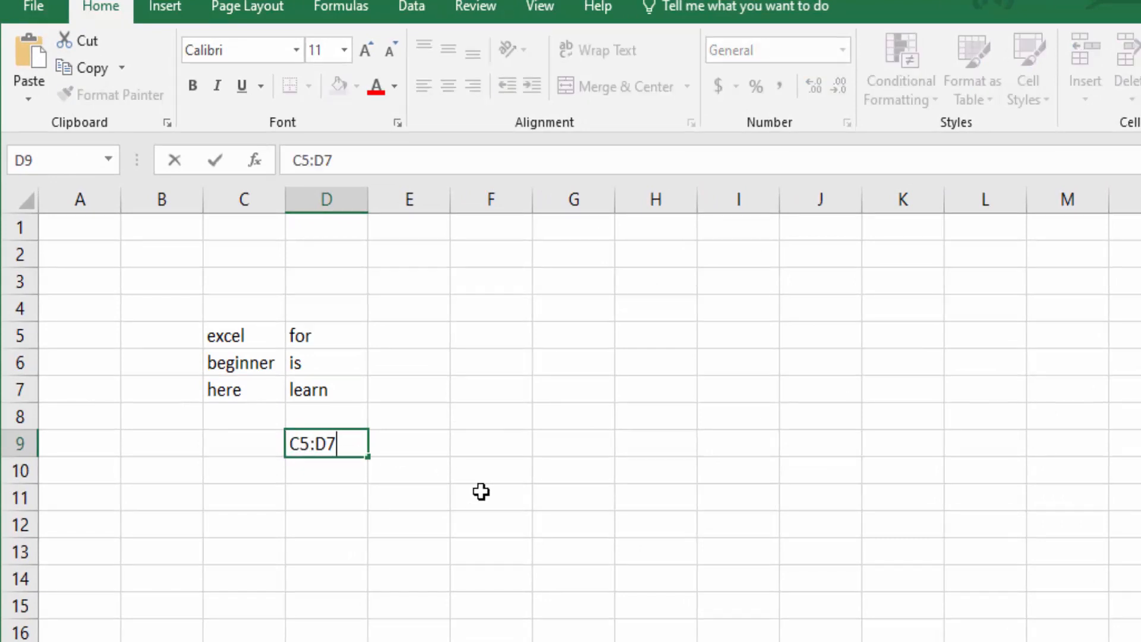
key("Return")
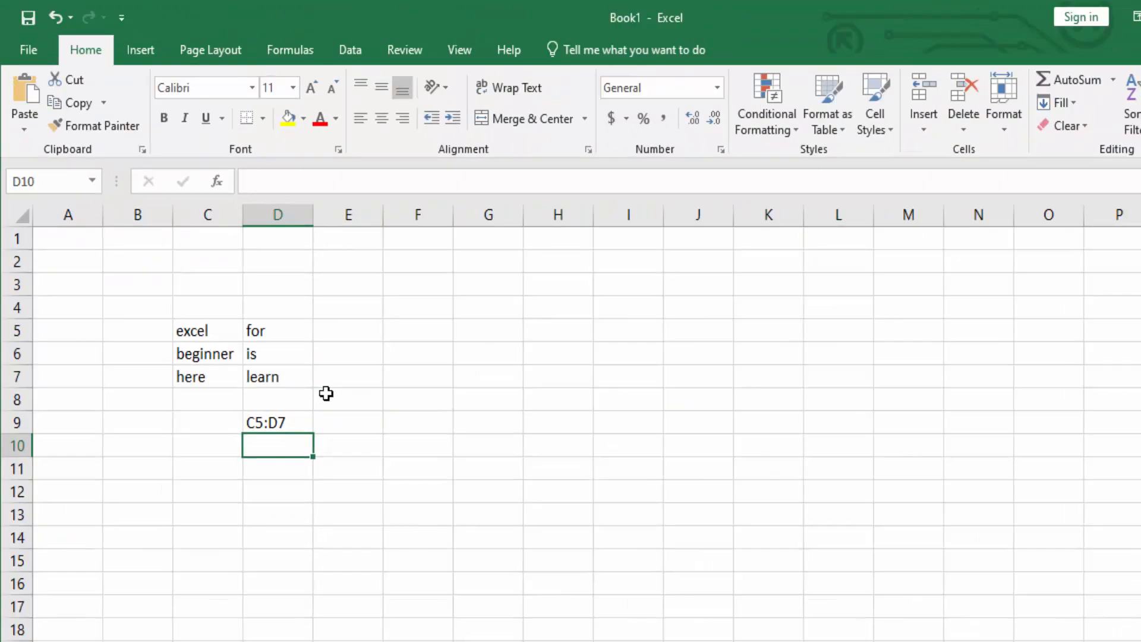
Move the word block in C5:D7 so that it starts at cell B3.
left_click(348, 330)
left_click_drag(203, 331, 259, 376)
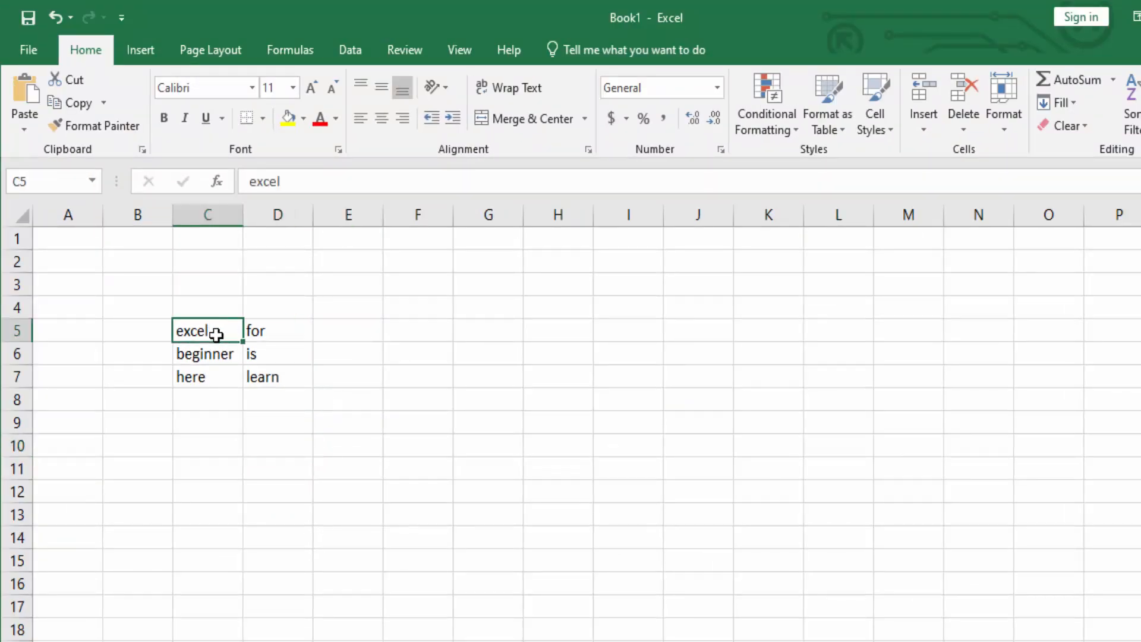
left_click_drag(298, 413, 300, 414)
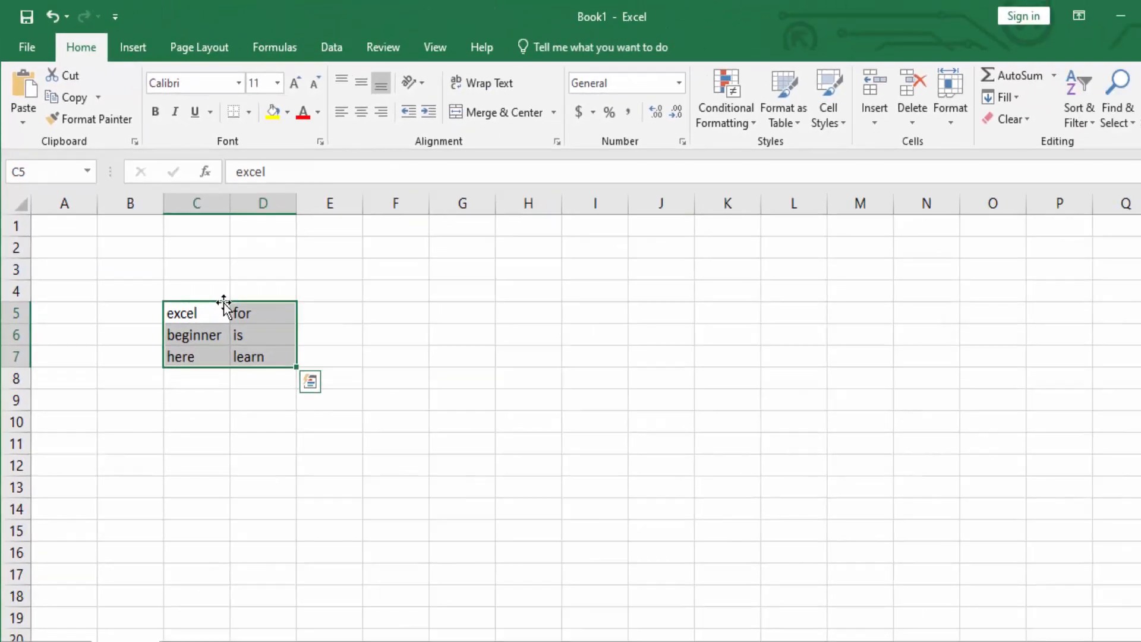
left_click_drag(223, 303, 123, 273)
Enter 50 in cell D4 and fill it down through cell D8.
left_click(275, 290)
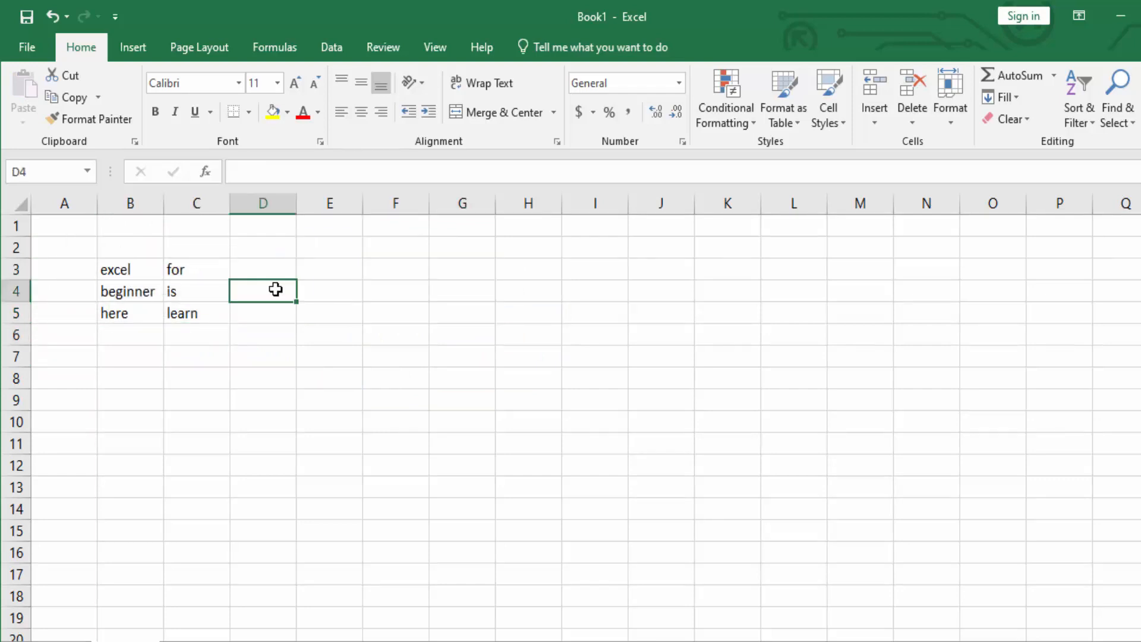
type("50")
key("Return")
left_click(279, 294)
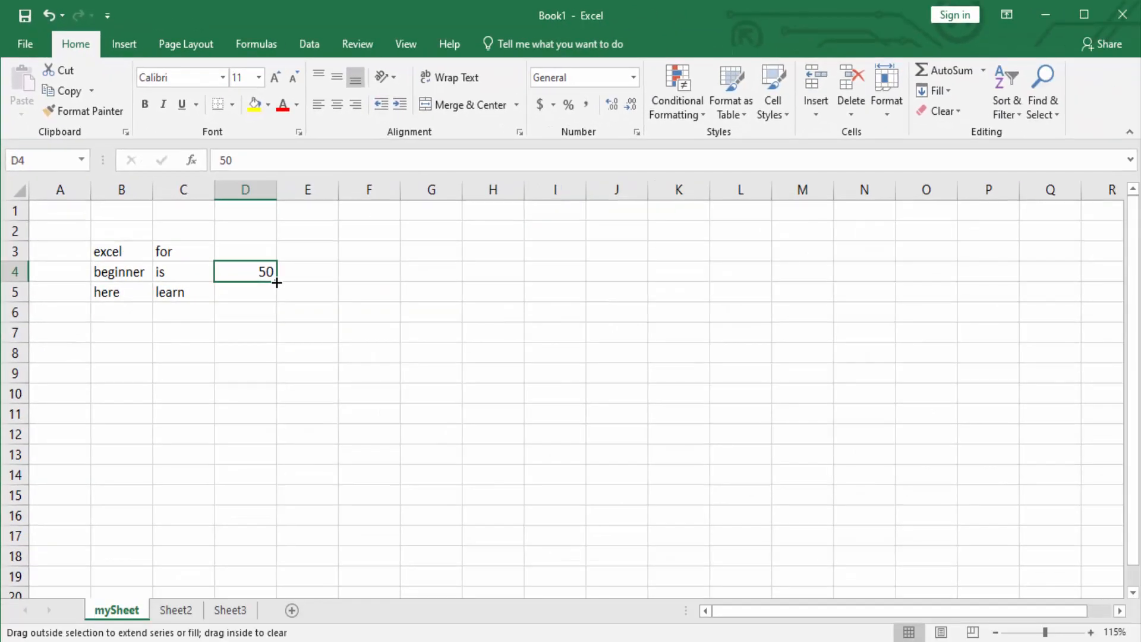
left_click_drag(277, 282, 272, 365)
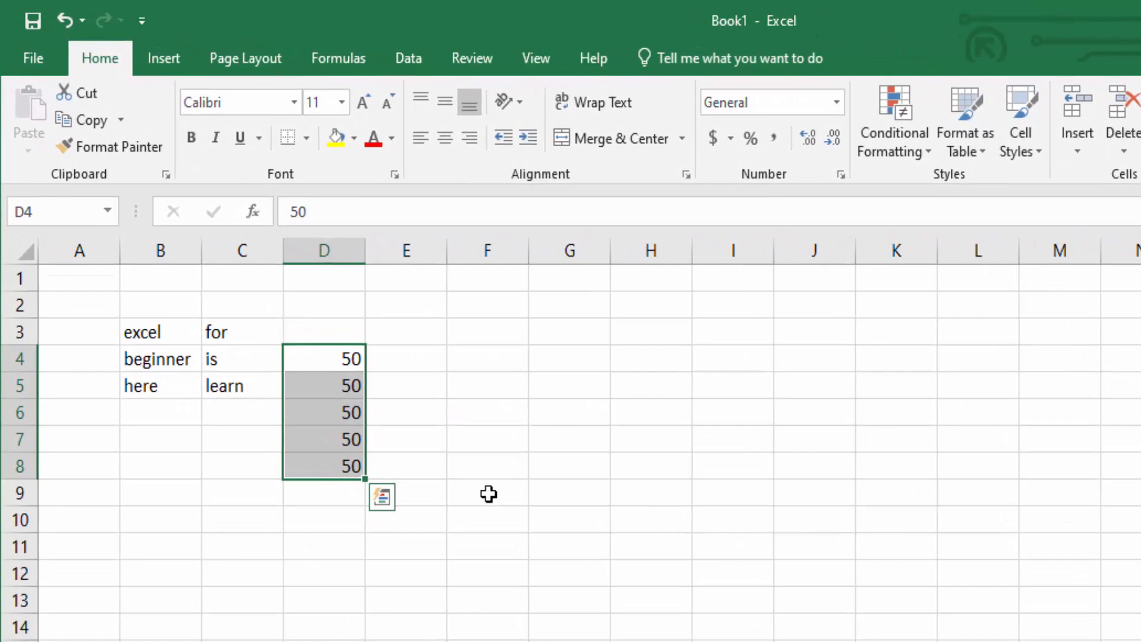
Enter the formula =D4 in cell E4, fill it down through E8, and check the copied formula in E5.
left_click(325, 278)
type("=")
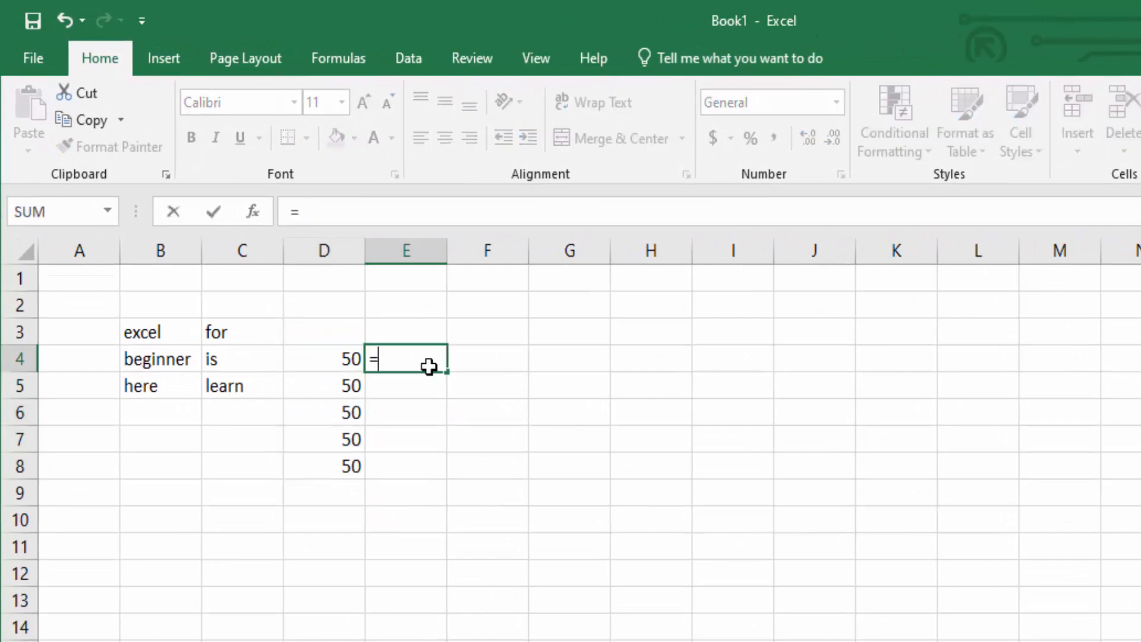
left_click(344, 359)
key("Return")
left_click(426, 359)
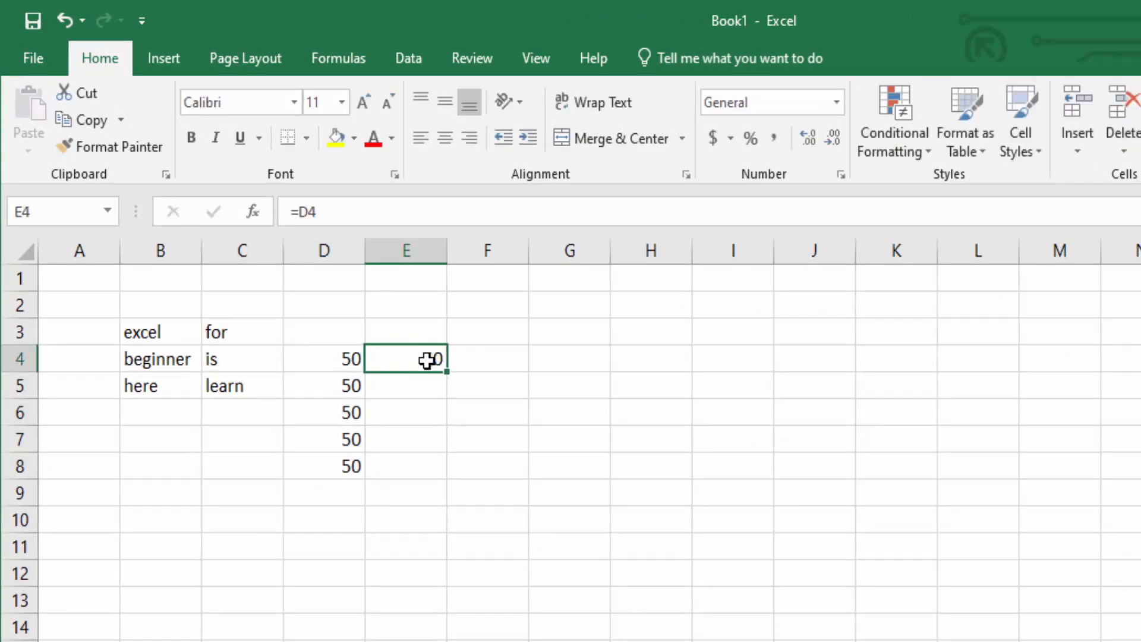
left_click_drag(445, 372, 440, 478)
left_click(433, 380)
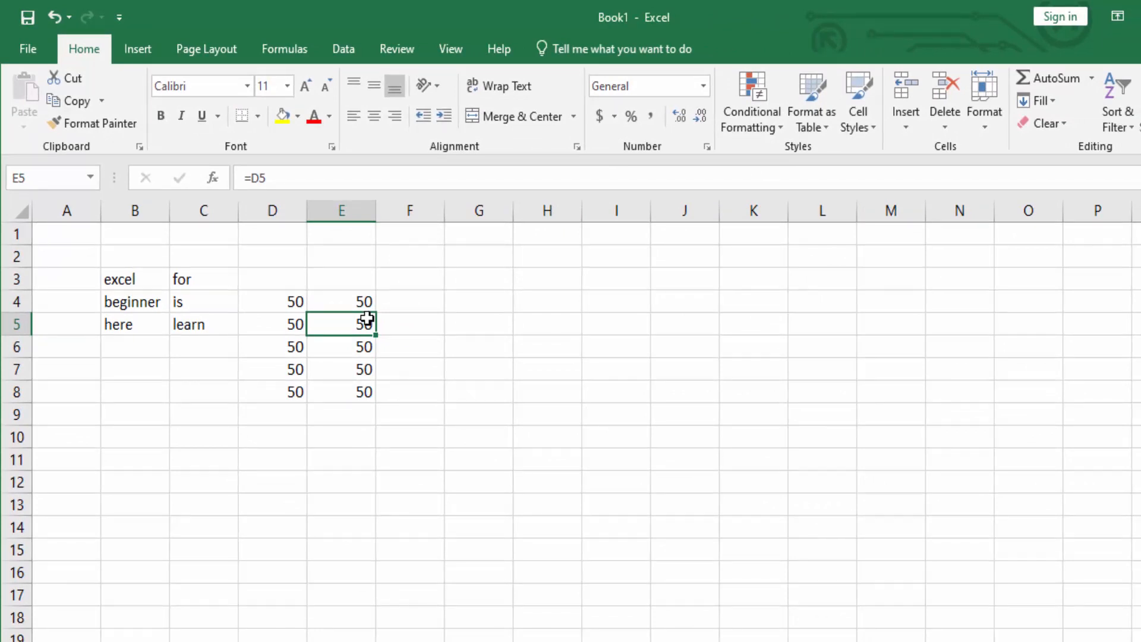
Enter the text "We are learning Excel" in cell D2.
left_click(271, 257)
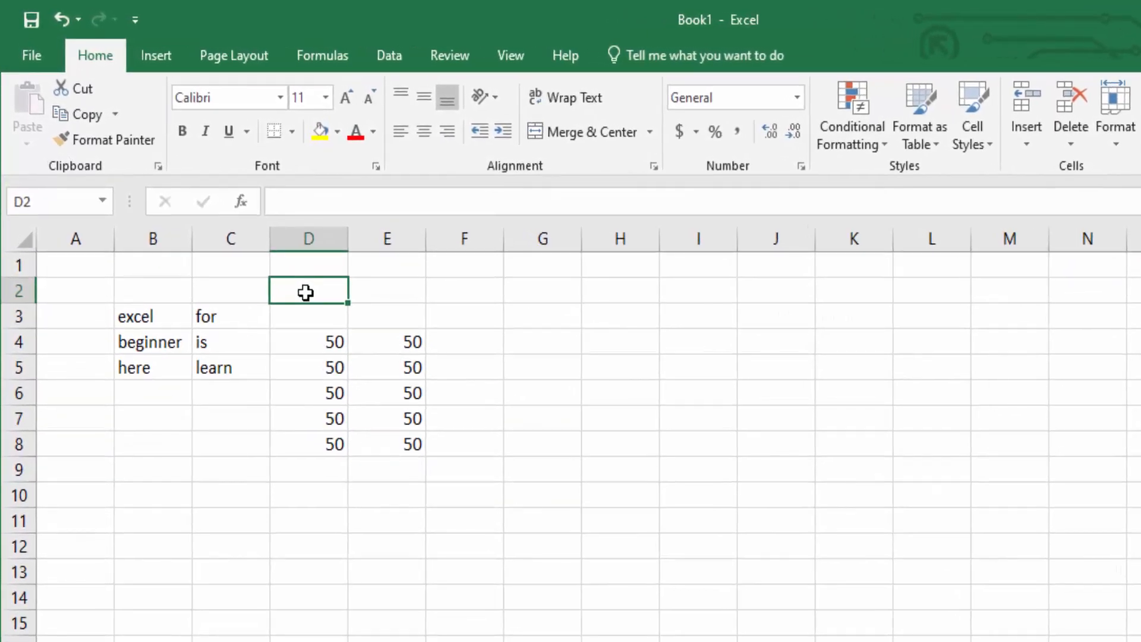
type("We are learning Ex")
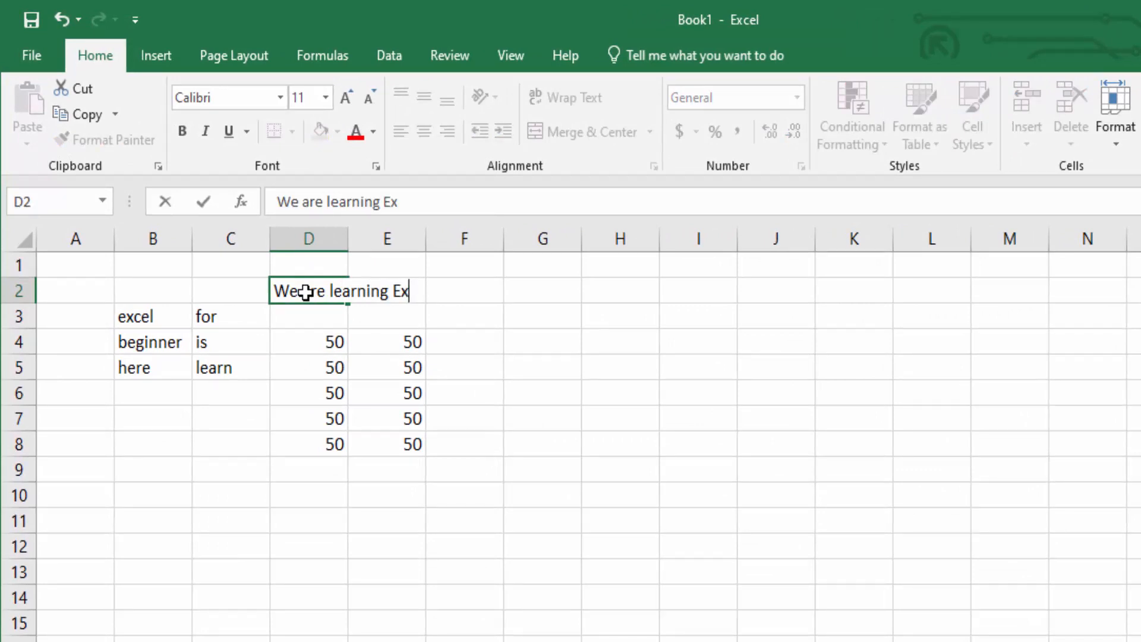
type("cel")
key("Return")
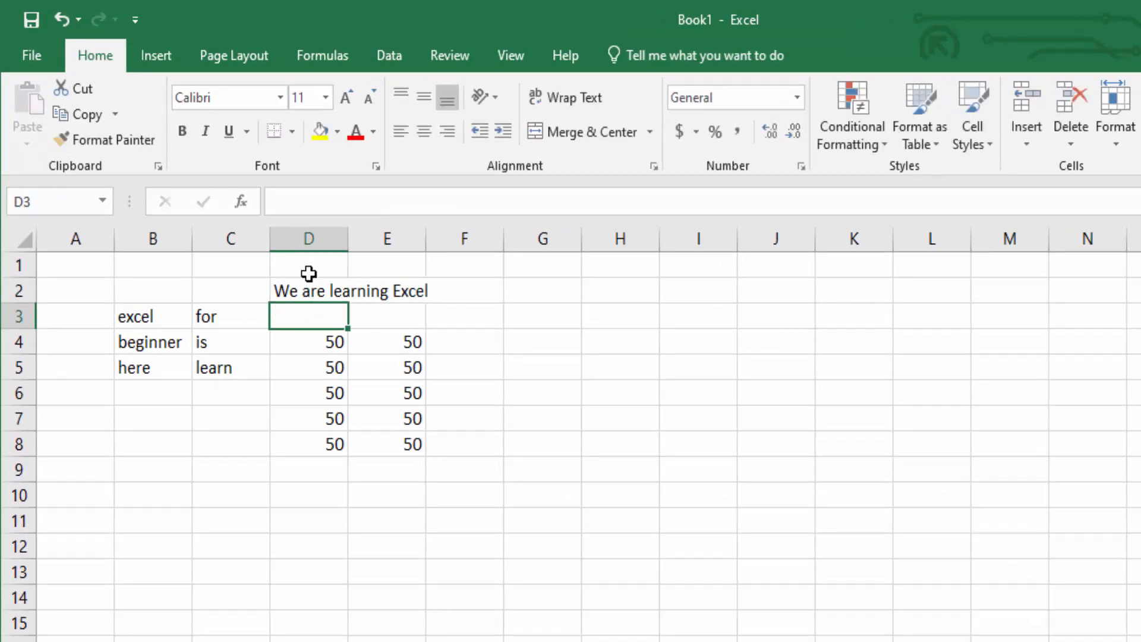
Check which cell holds the overflowing D2 text, widen column D to fit it, and narrow the column again.
left_click(310, 289)
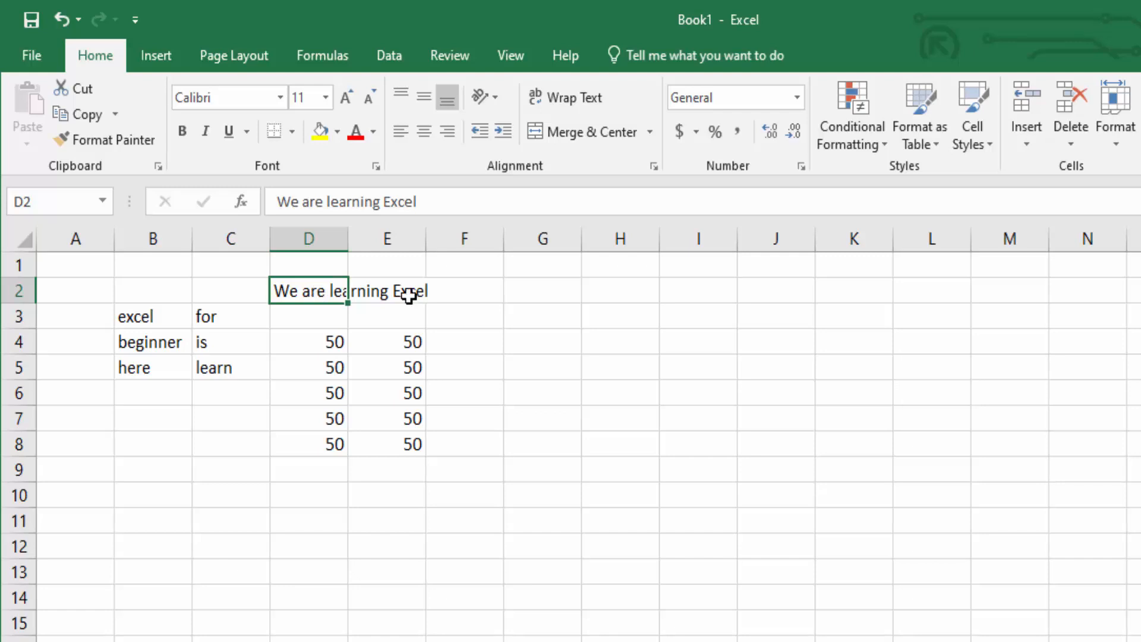
left_click(390, 290)
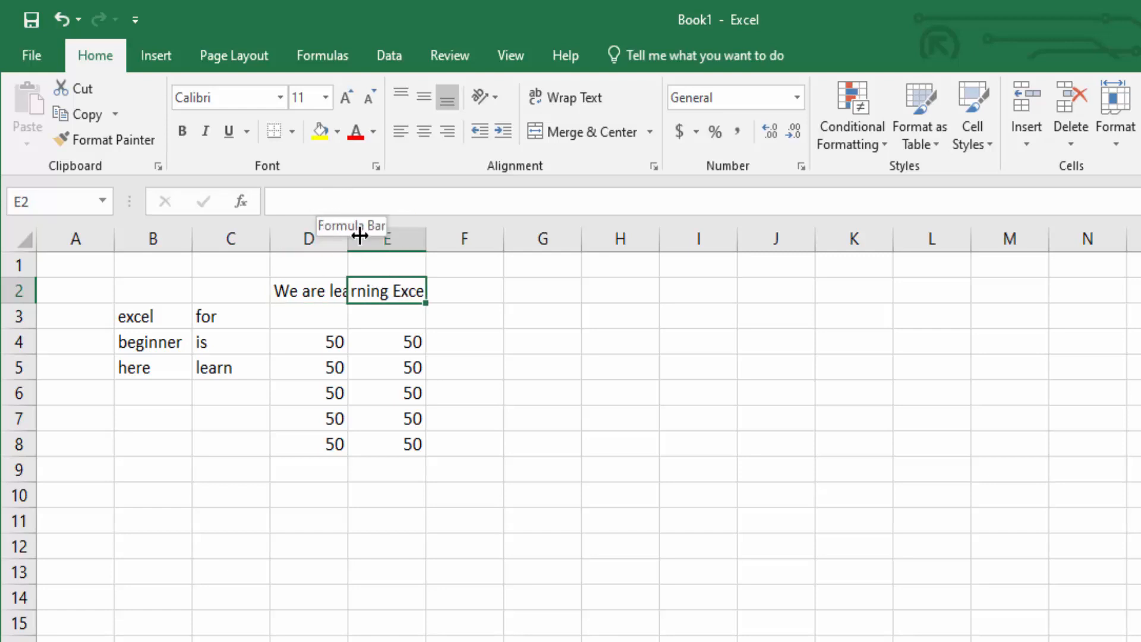
left_click(326, 288)
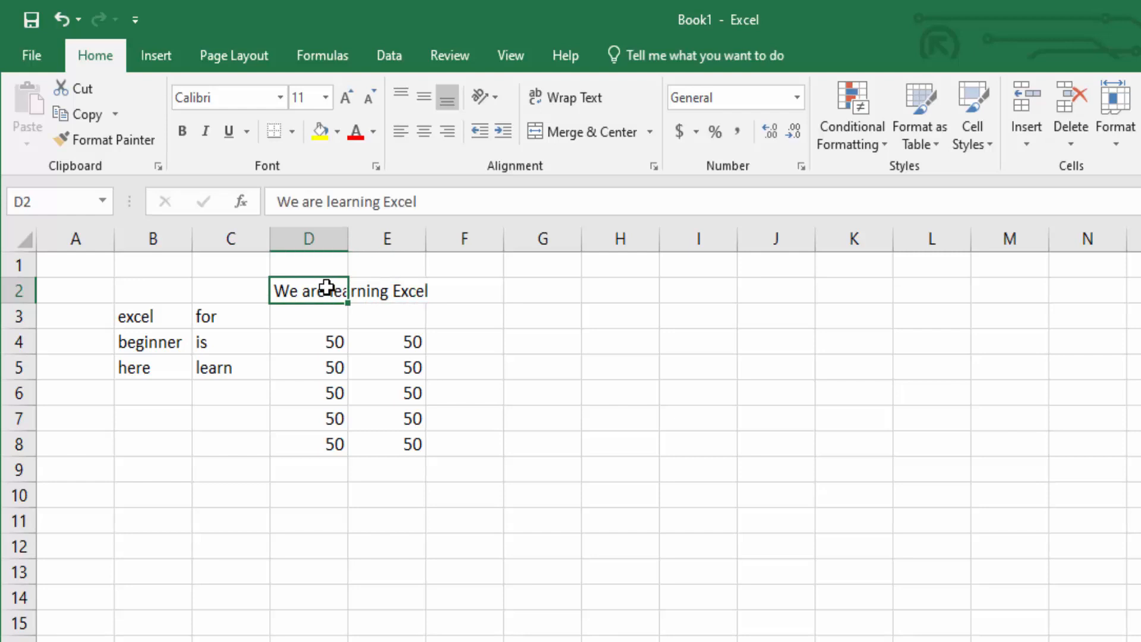
left_click_drag(348, 243, 442, 291)
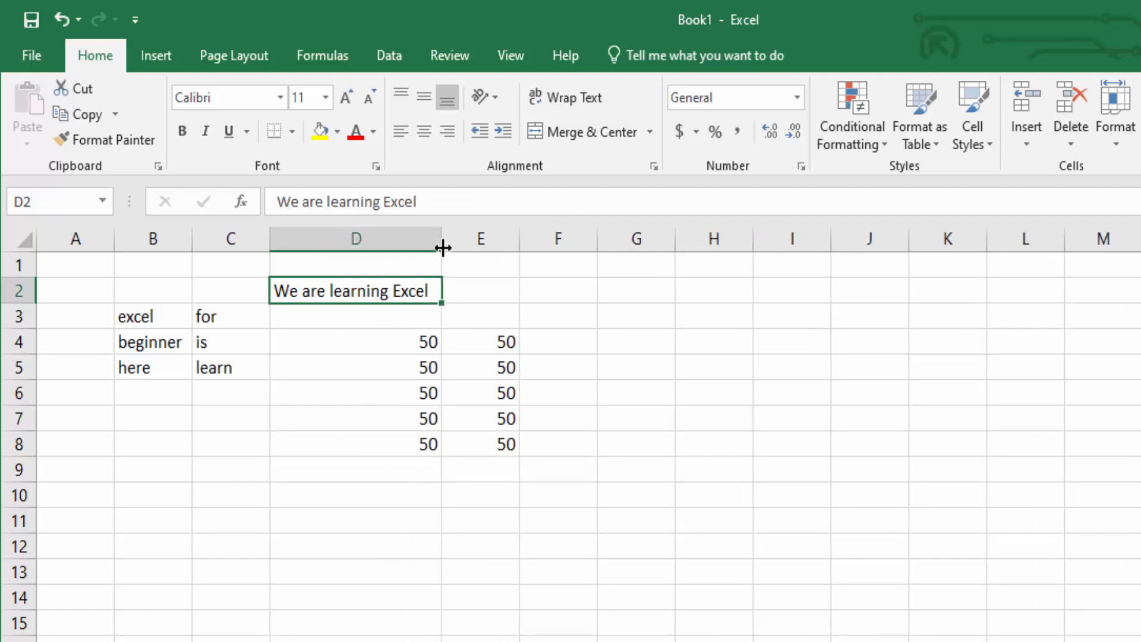
left_click_drag(443, 248, 362, 247)
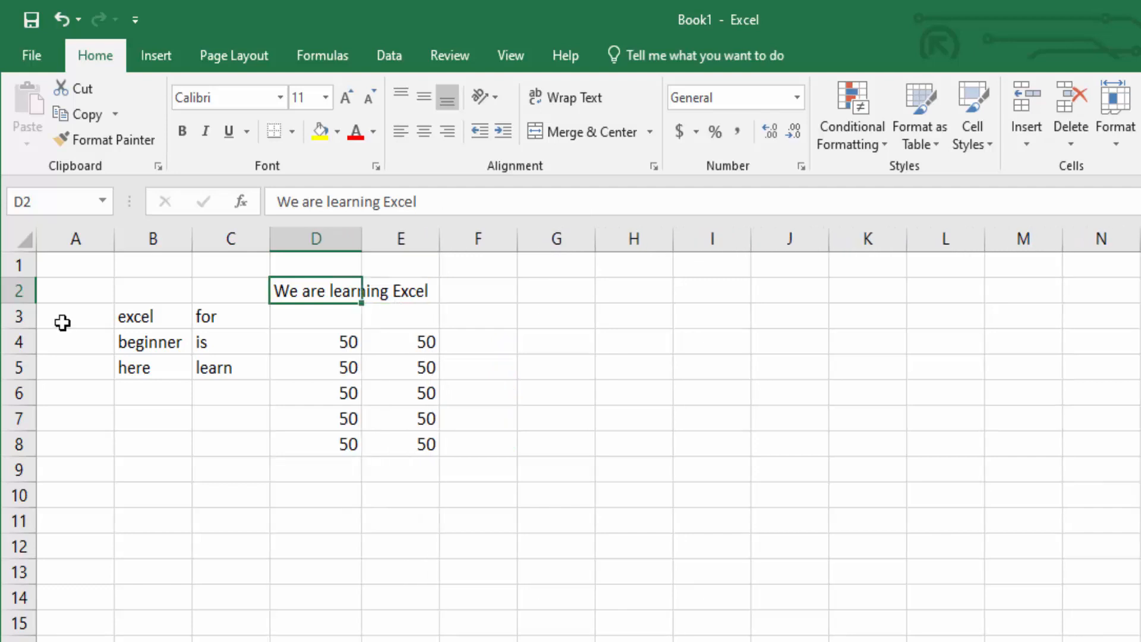
Increase the height of row 2, wrap the text in cell D2, and autofit the row height to the wrapped text.
left_click_drag(17, 303, 16, 333)
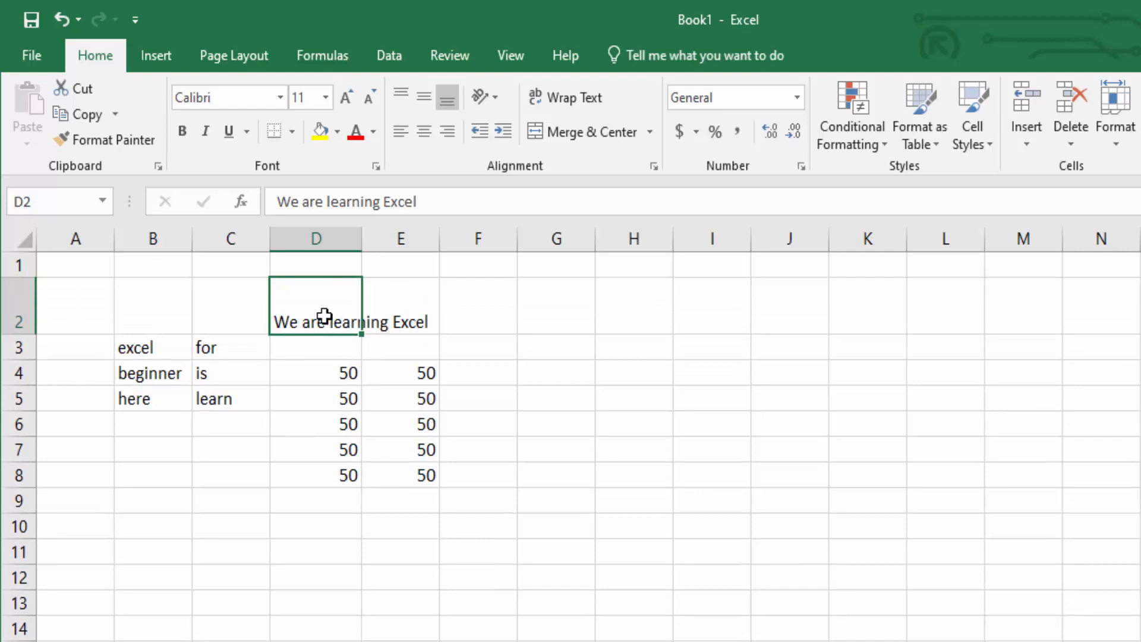
left_click(561, 102)
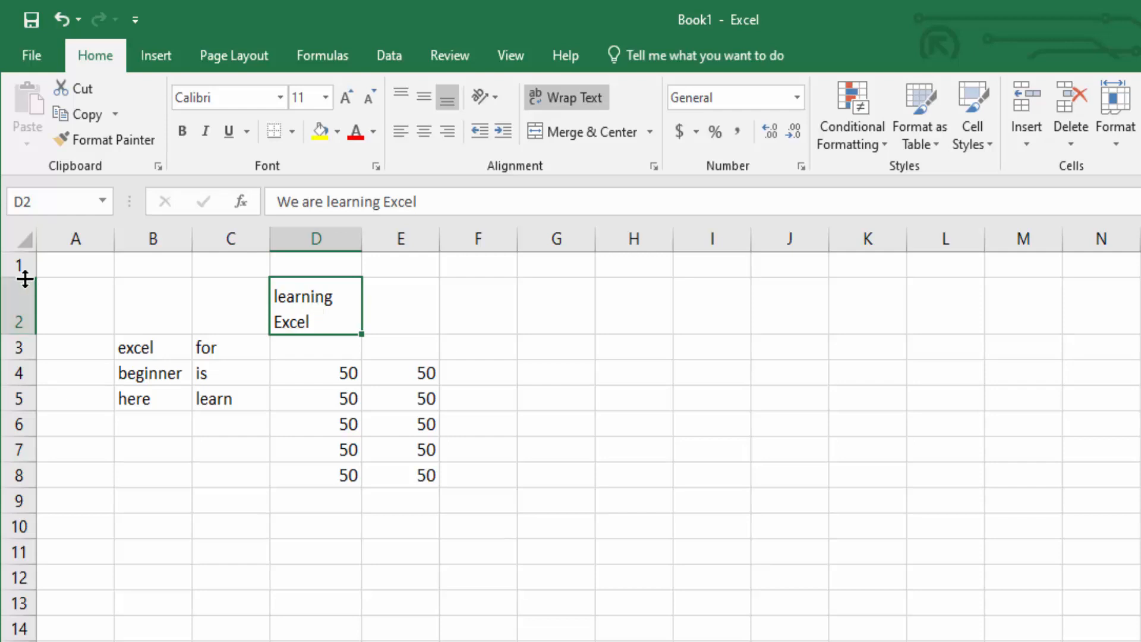
double_click(24, 334)
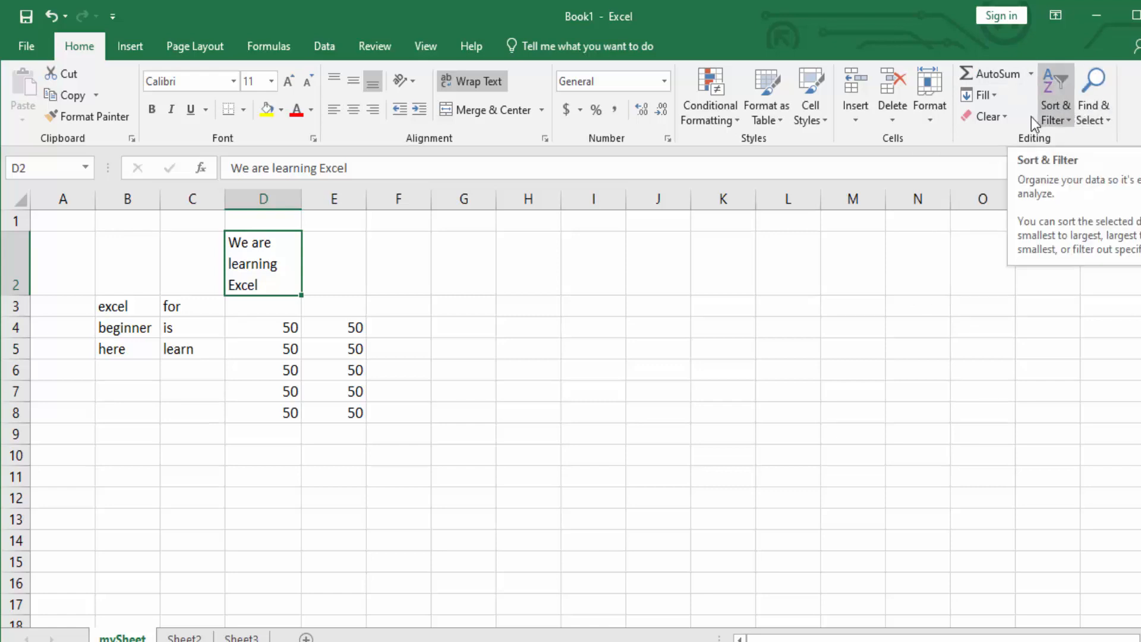
Look through the insertion, page layout and formula commands, and examine the workbook and account information before returning to the sheet.
left_click(141, 46)
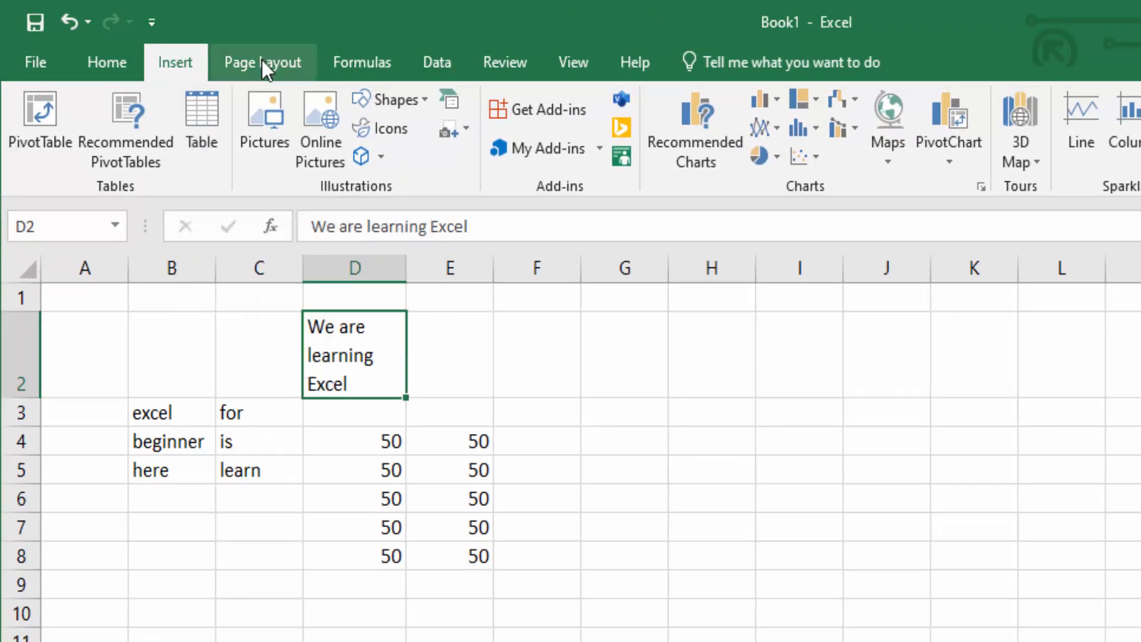
left_click(312, 64)
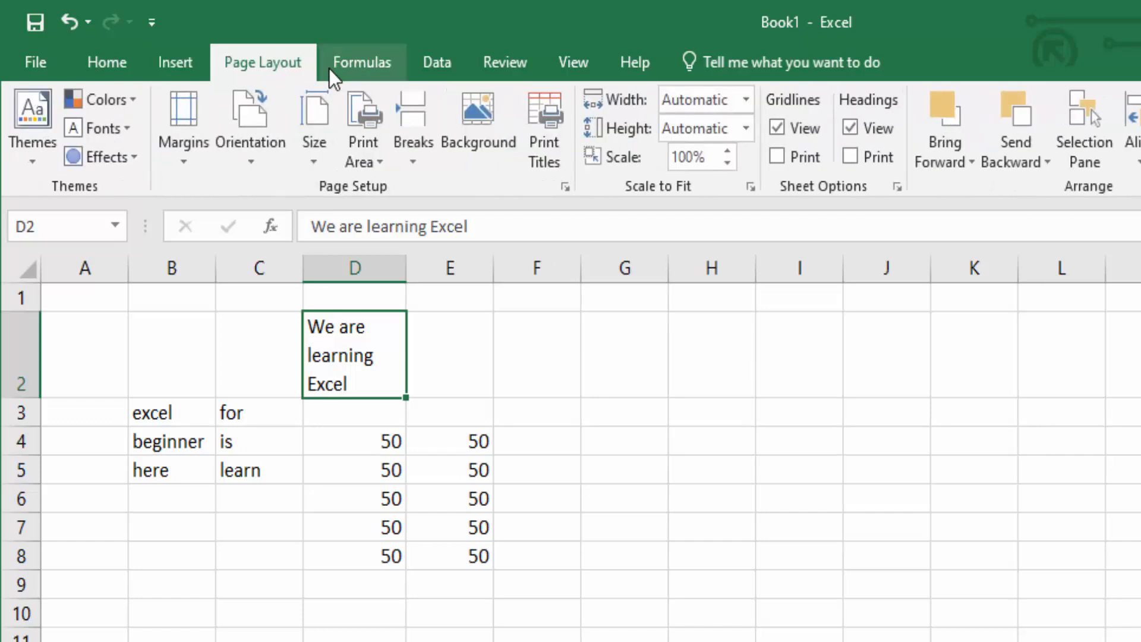
left_click(373, 63)
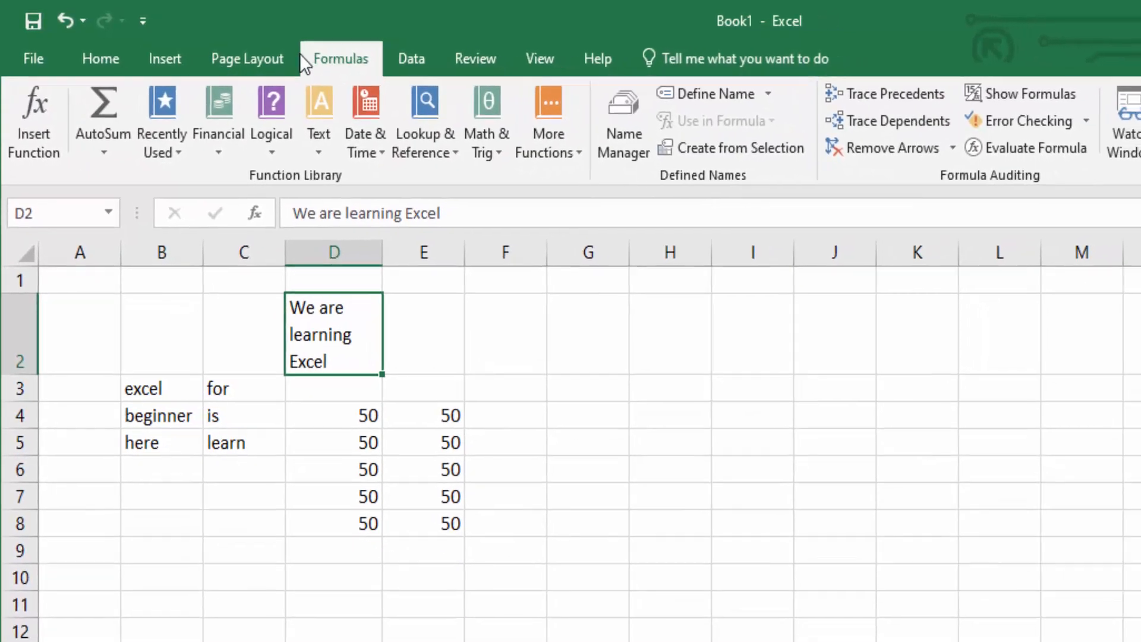
left_click(86, 68)
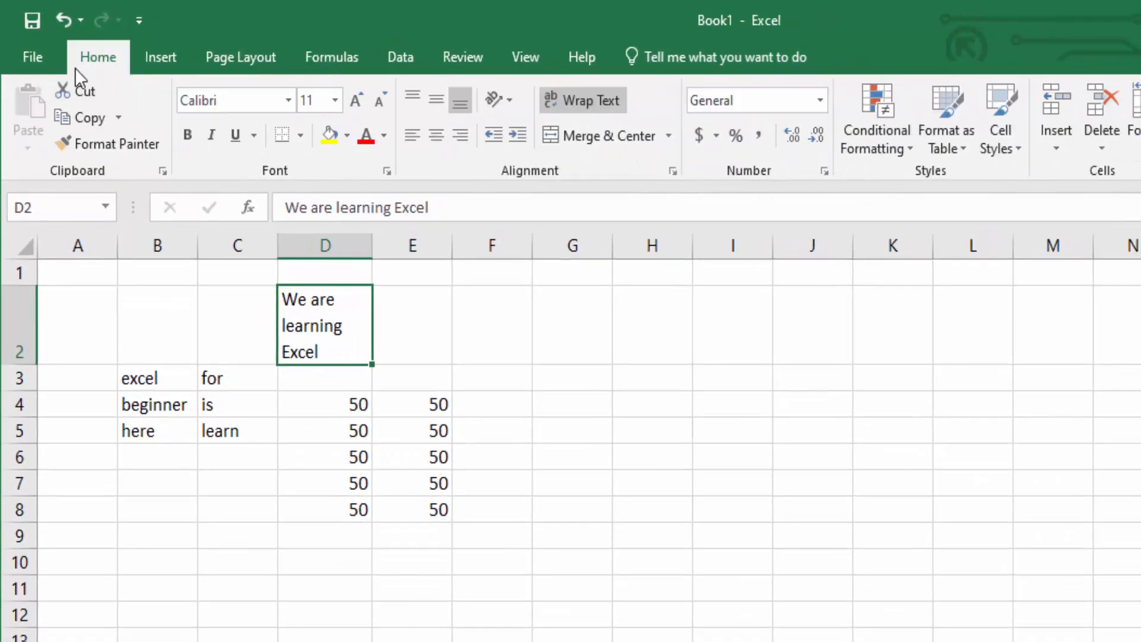
left_click(44, 59)
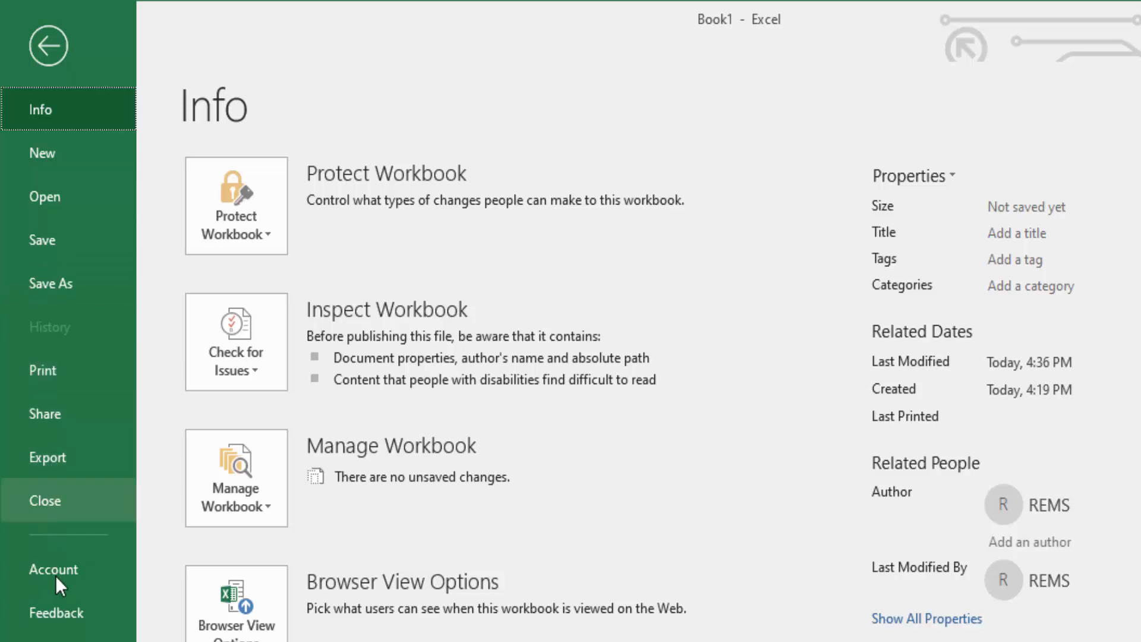
left_click(74, 576)
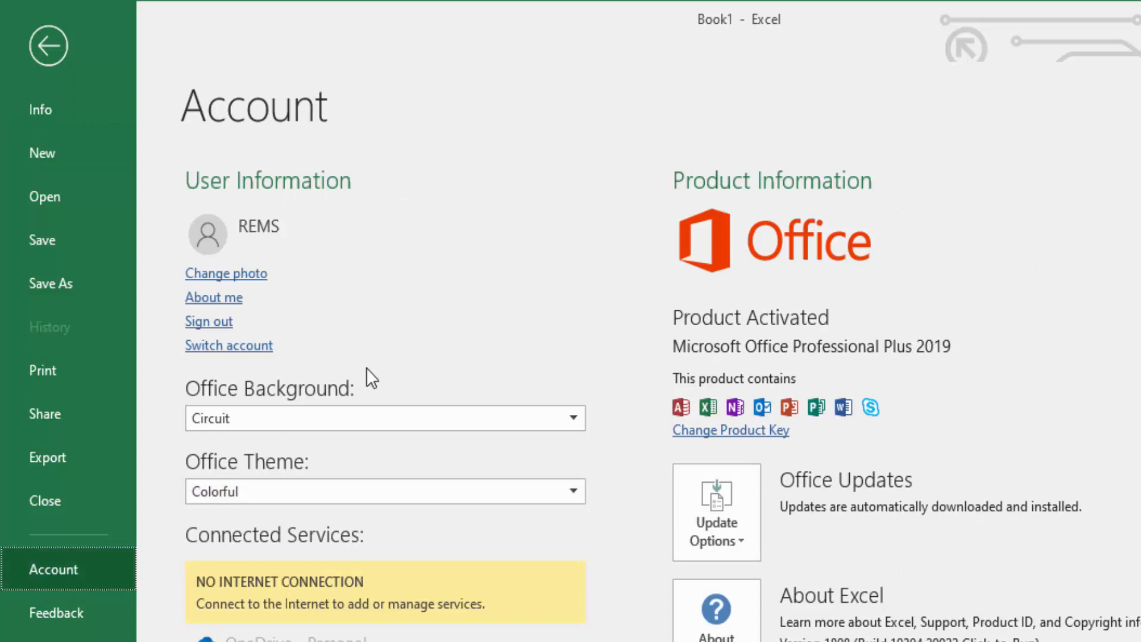
left_click(48, 47)
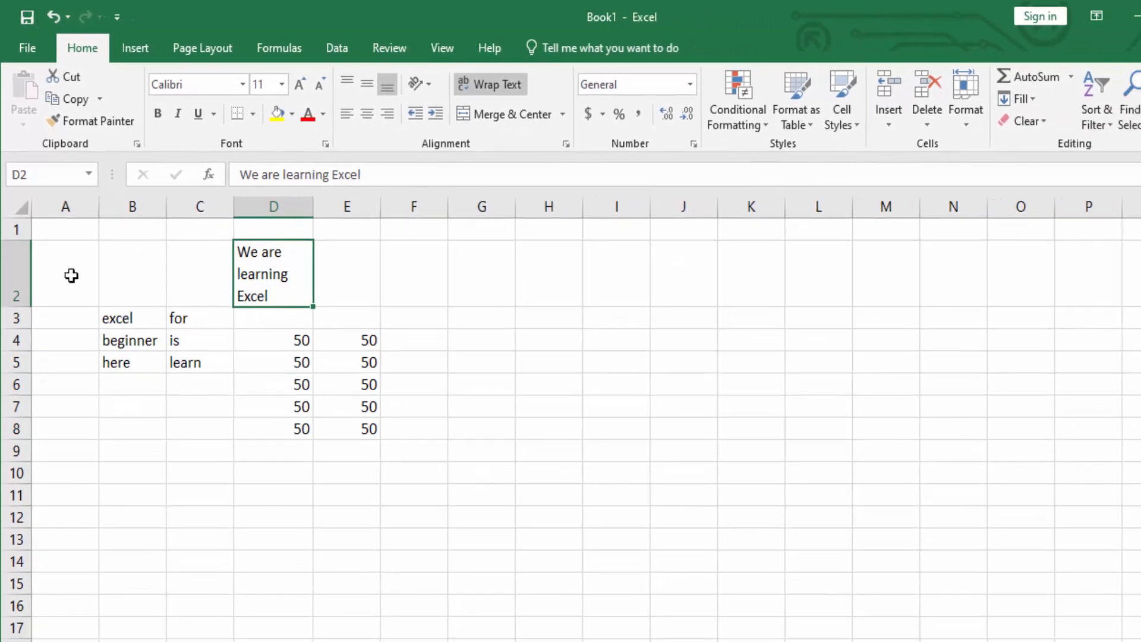
Clear the contents of range B2:E8 and enter Jan in cell B2.
left_click_drag(119, 273, 365, 434)
key("Delete")
left_click(122, 257)
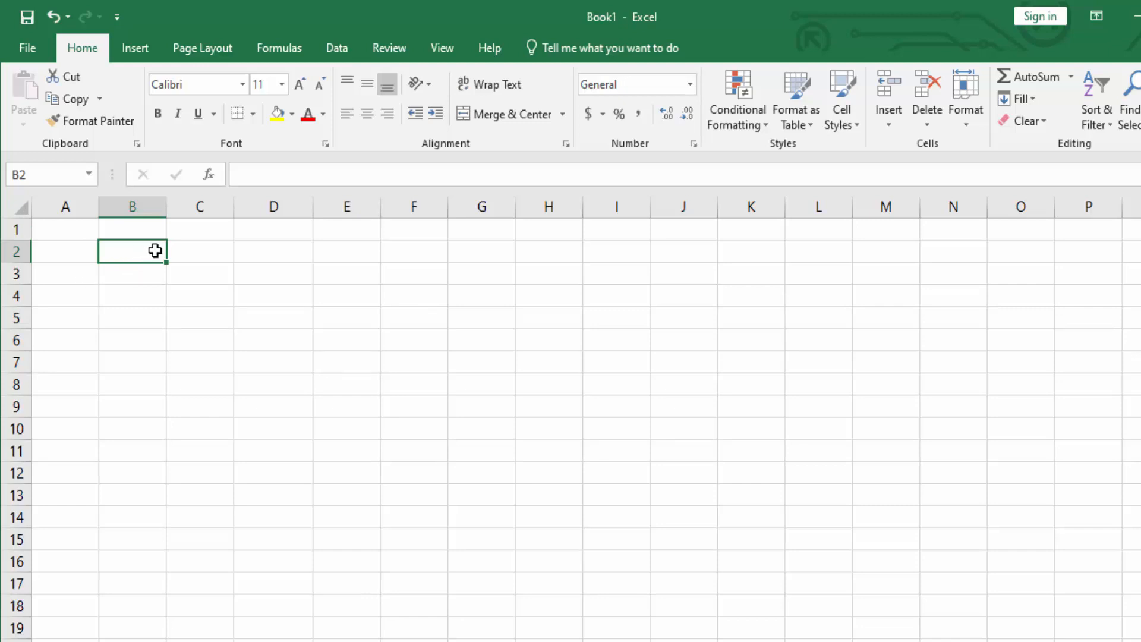
type("Jan")
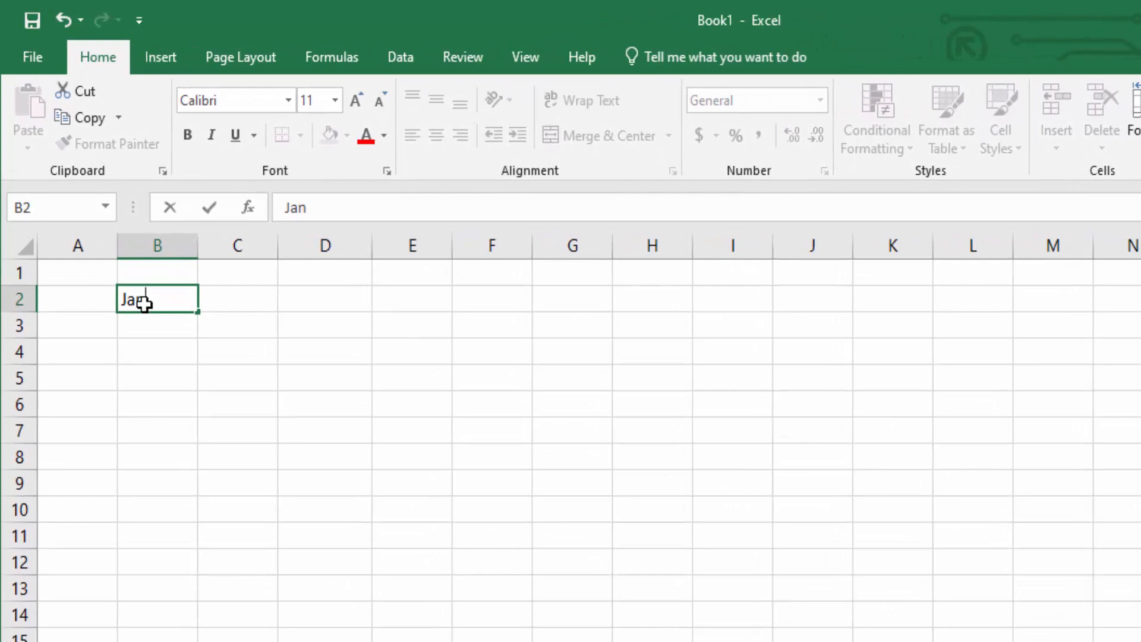
key("Tab")
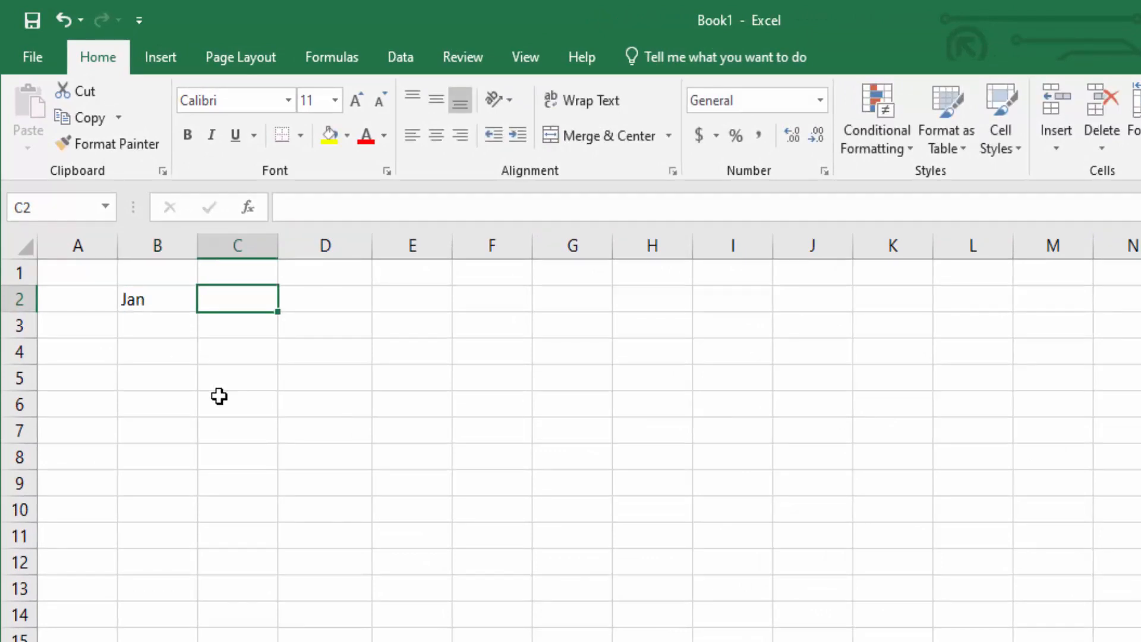
left_click(173, 307)
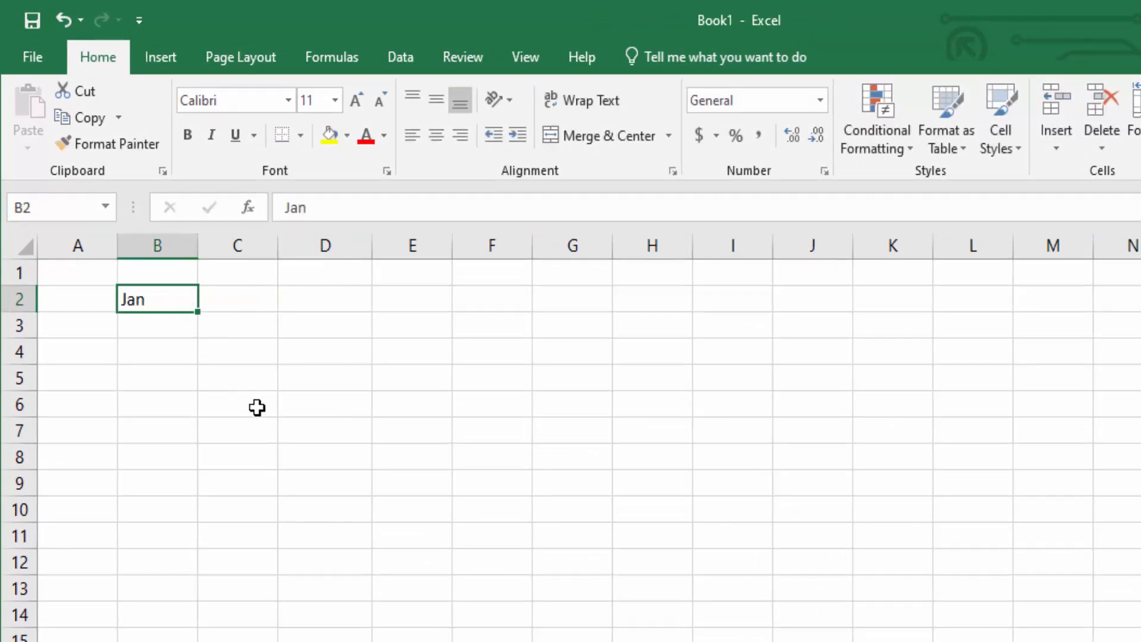
key("Down")
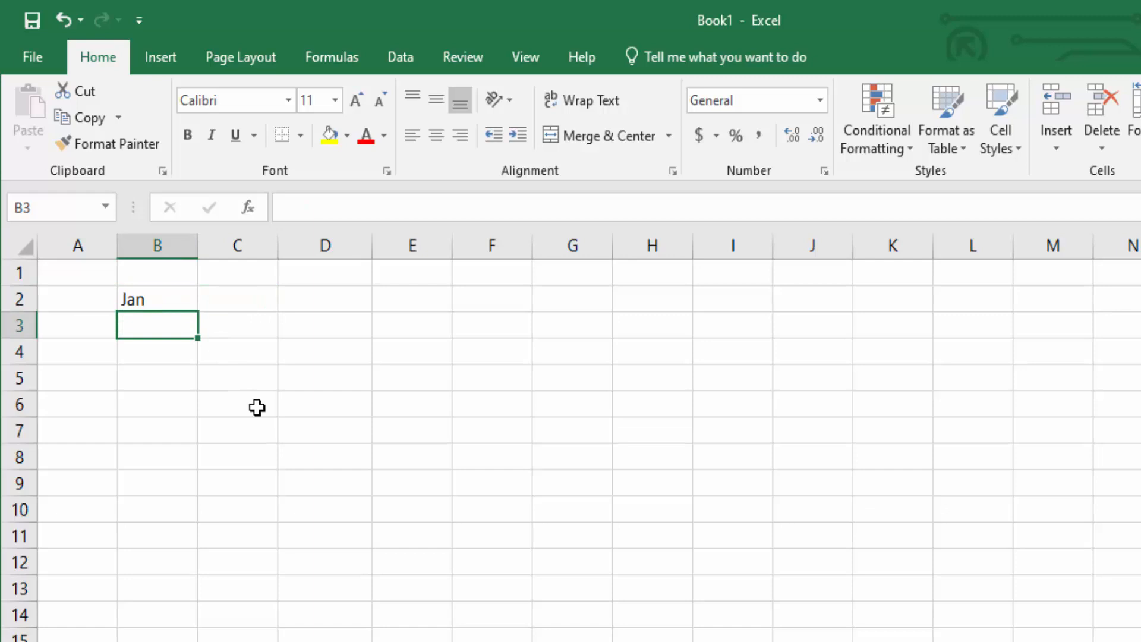
double_click(153, 300)
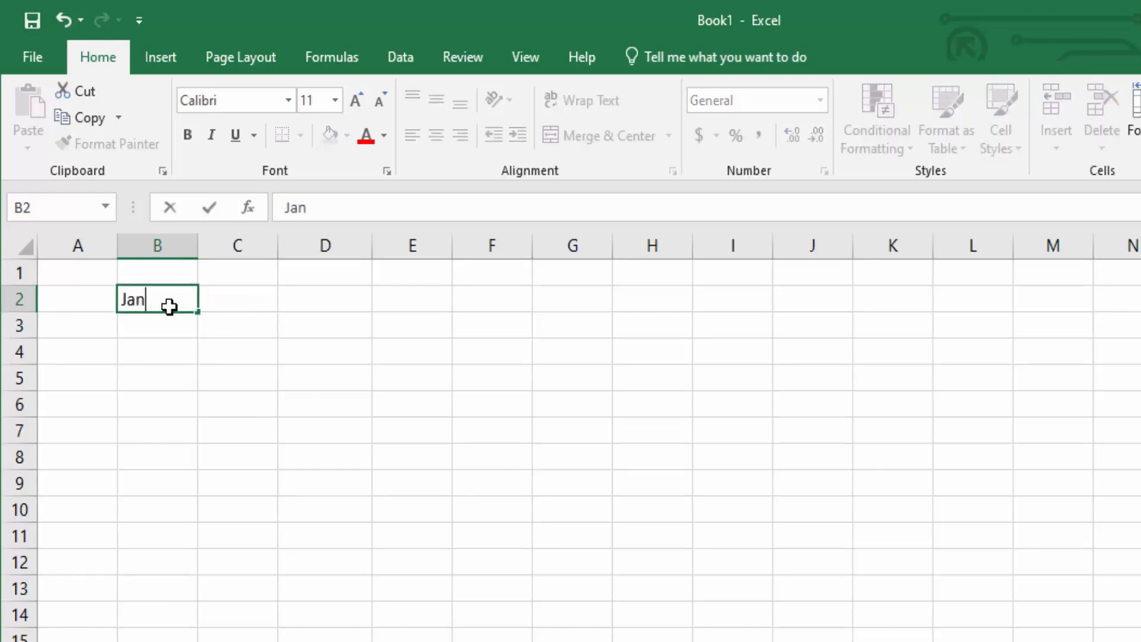
key("Escape")
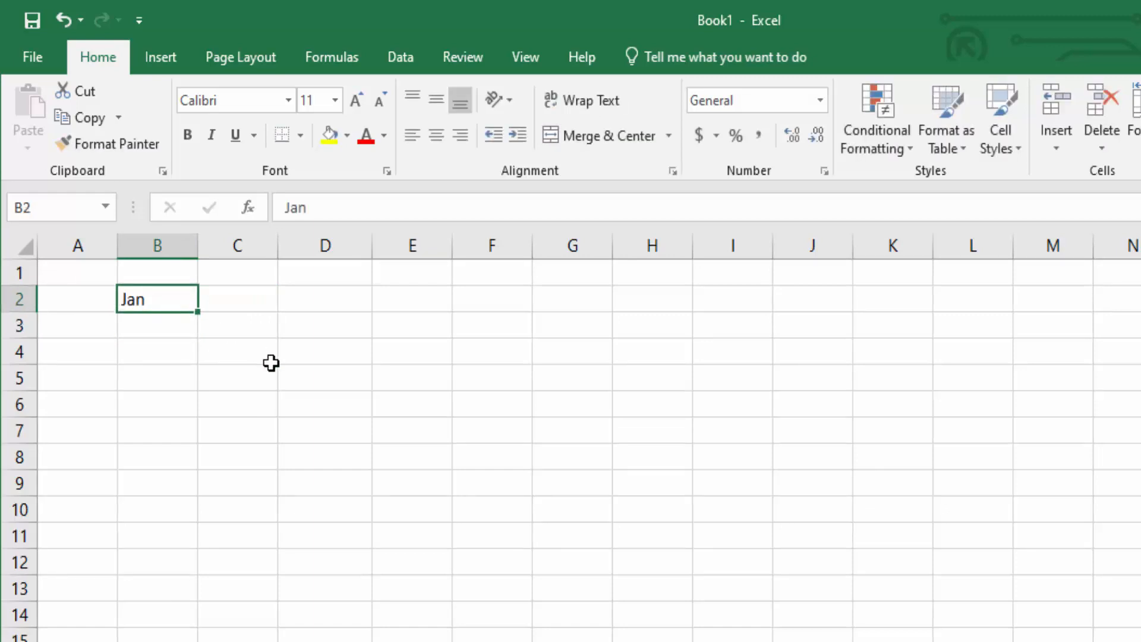
Enter Feb in cell C2 and Mar in cell D2 manually, and clear both cells again.
key("Right")
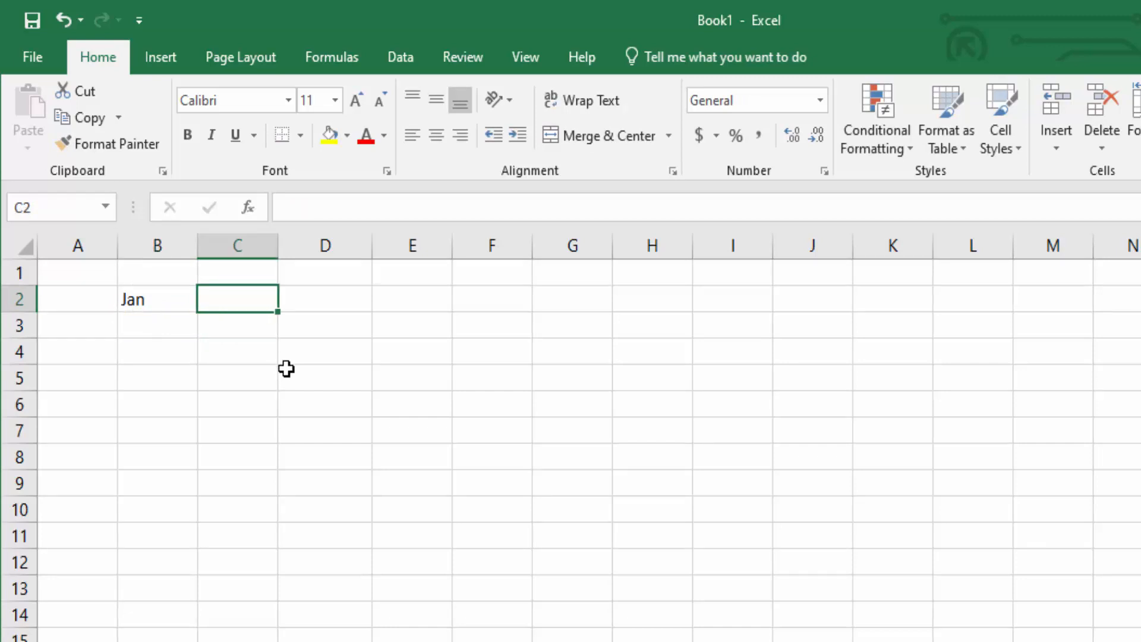
type("Feb")
key("Right")
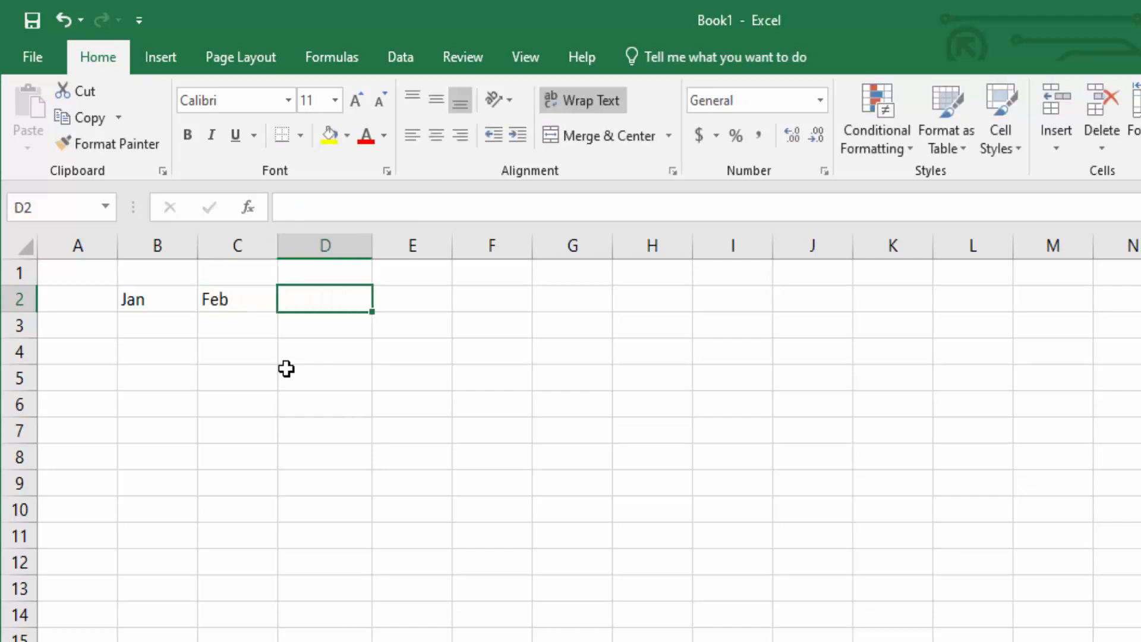
type("Marr")
key("BackSpace")
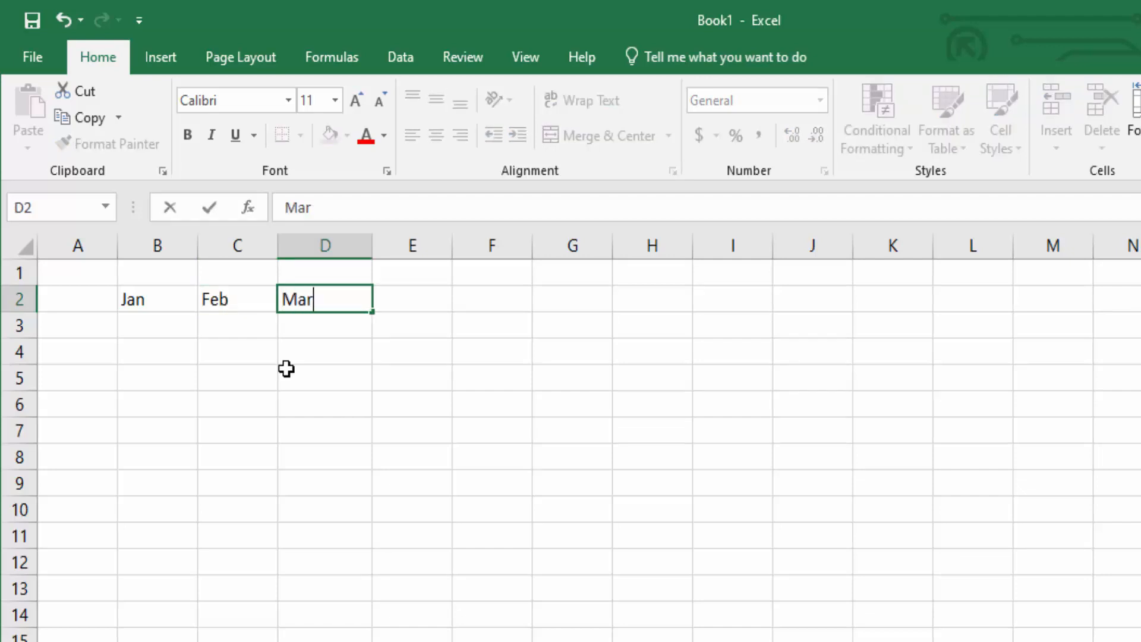
key("Right")
left_click_drag(327, 298, 261, 303)
key("Delete")
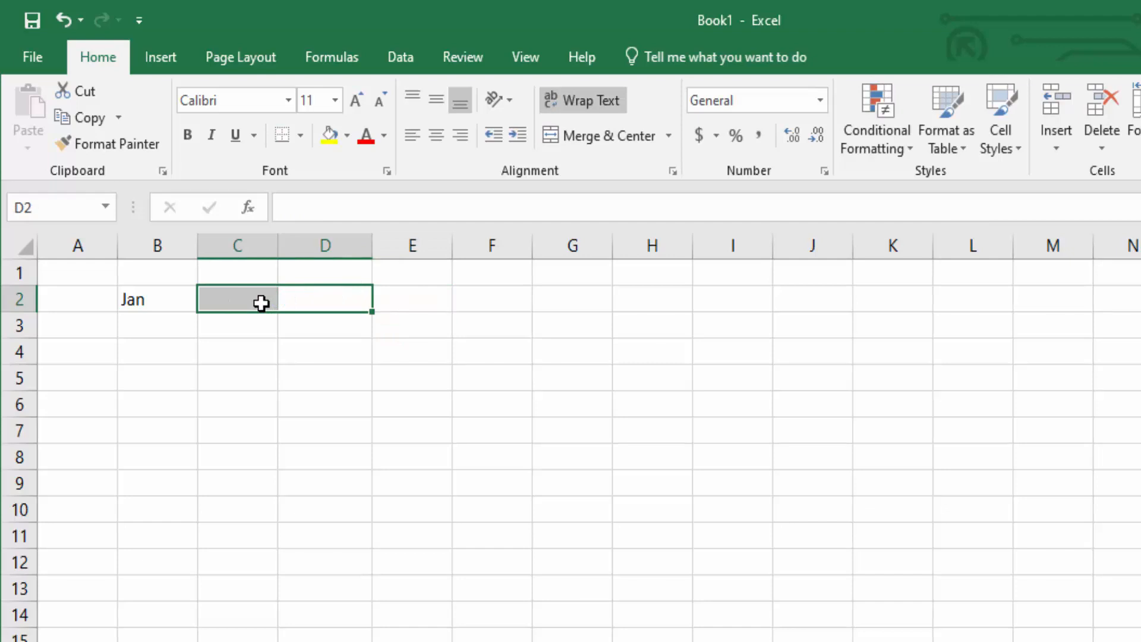
Autofill the month series from Jan in cell B2 across to Jun in cell G2.
left_click(173, 303)
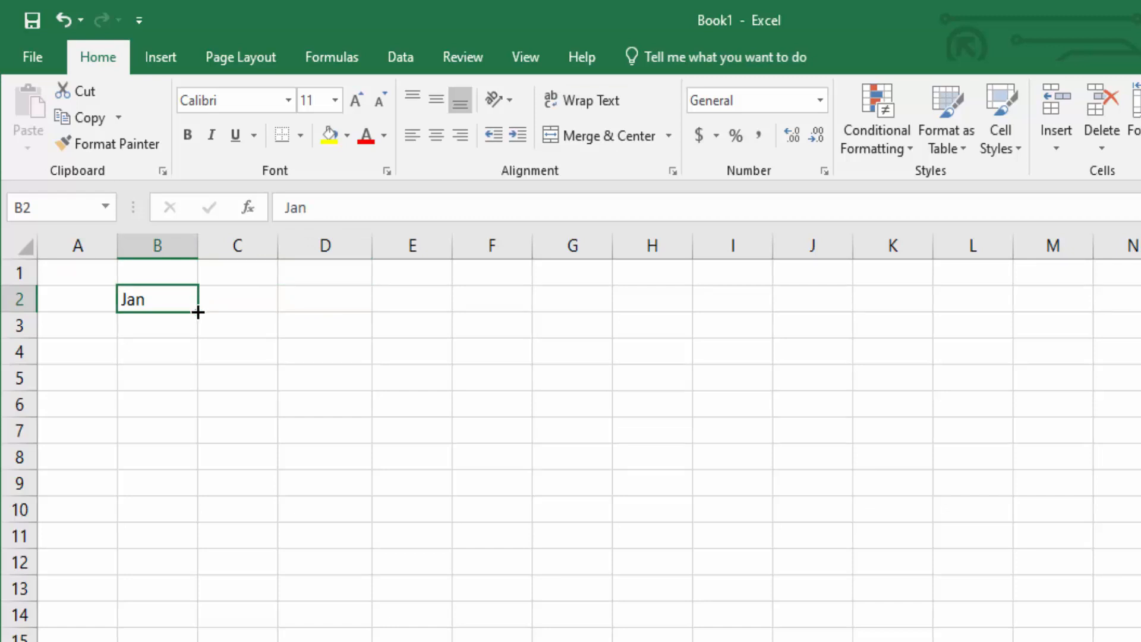
left_click_drag(199, 311, 580, 303)
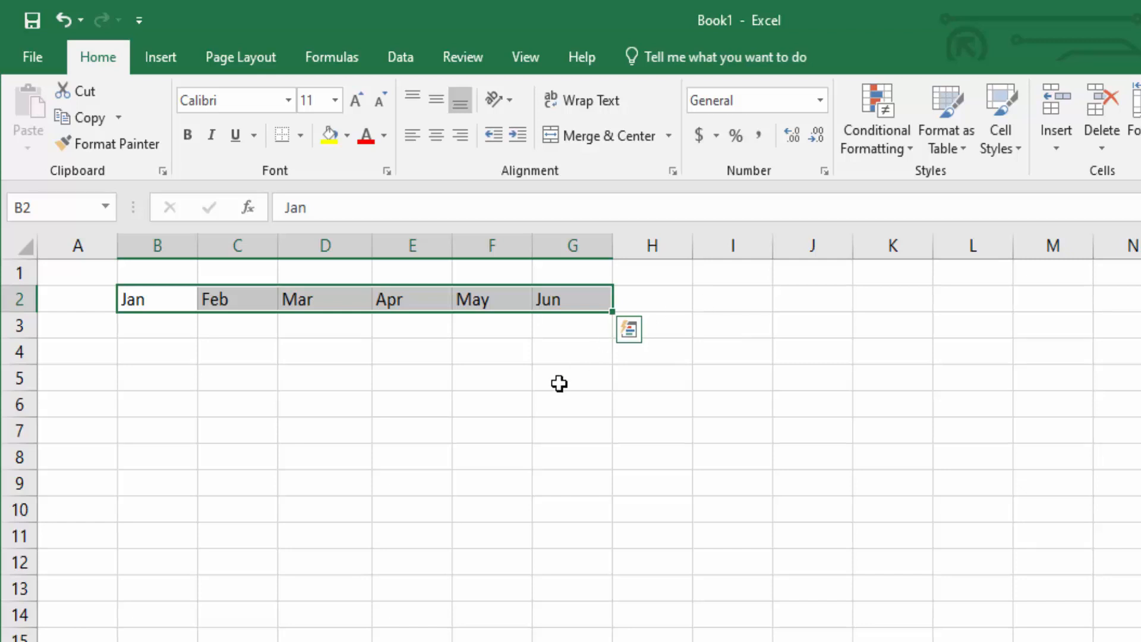
Enter the row labels Kumerica, Hohoe, Tamale, Taadi and Alfani in cells A3 through A7.
left_click(68, 327)
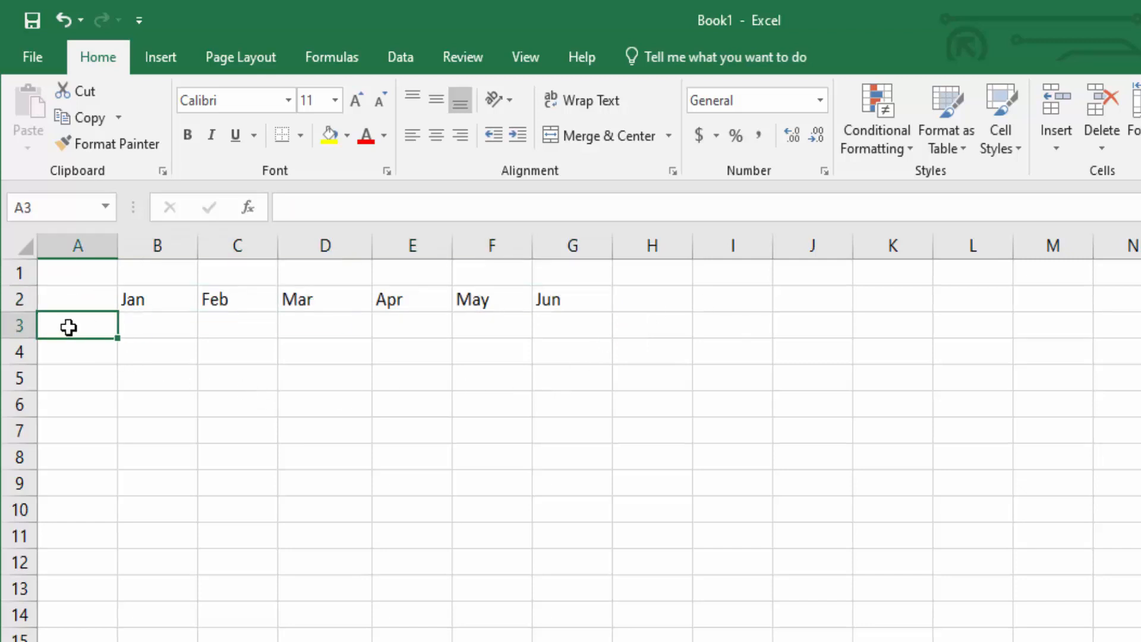
type("Kumerica")
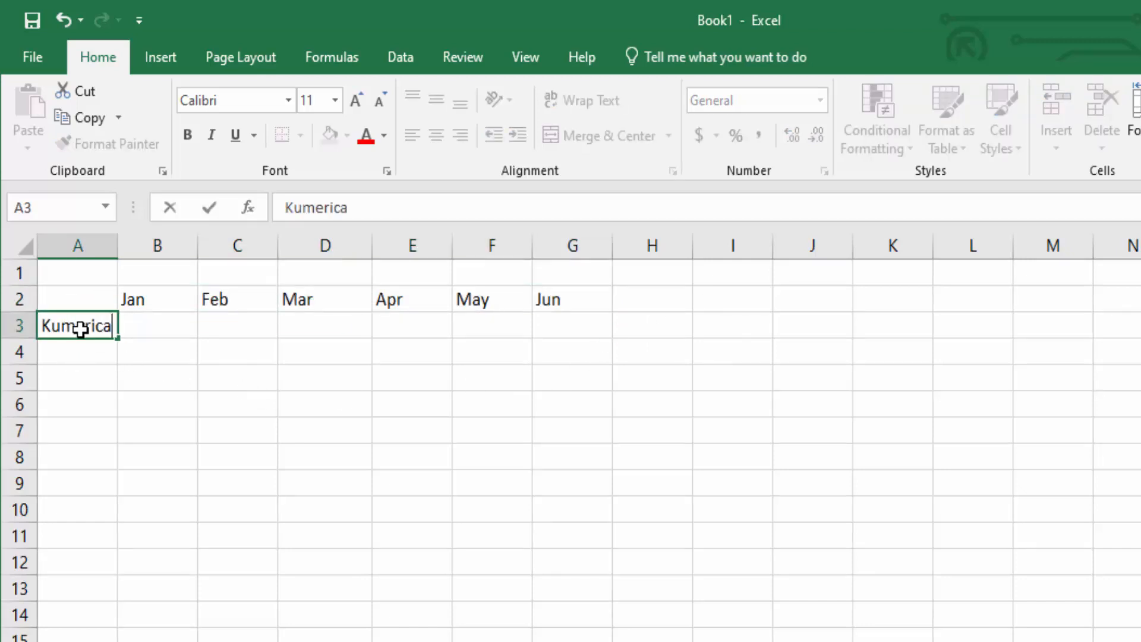
key("Return")
type("Hohoe")
key("Return")
type("Tamale")
key("Return")
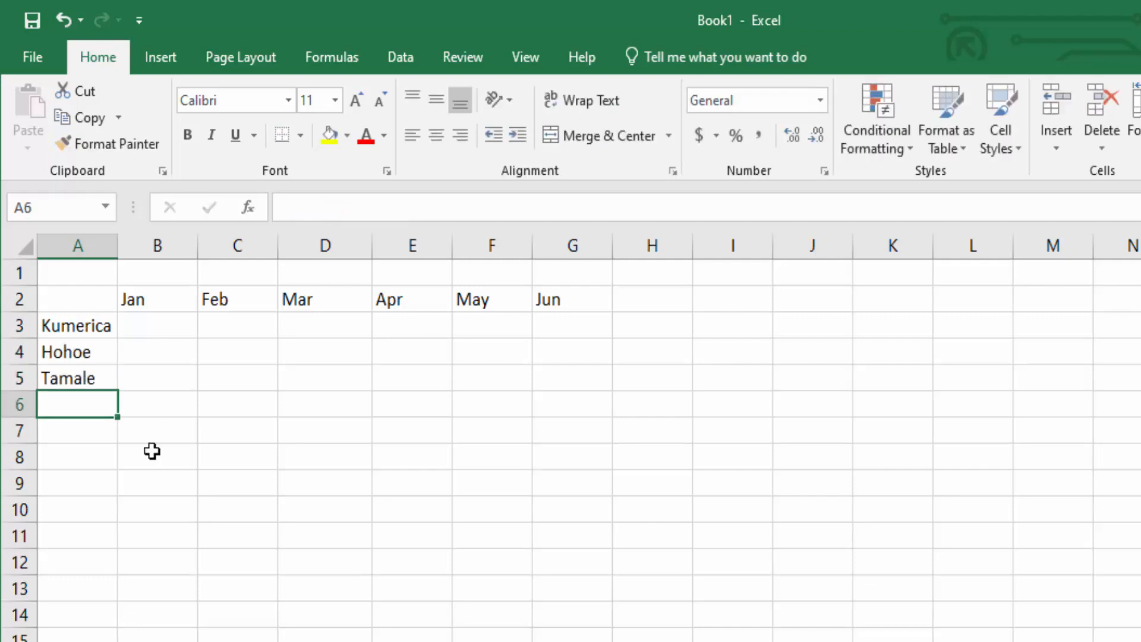
type("Taadi")
key("Return")
type("Alfani")
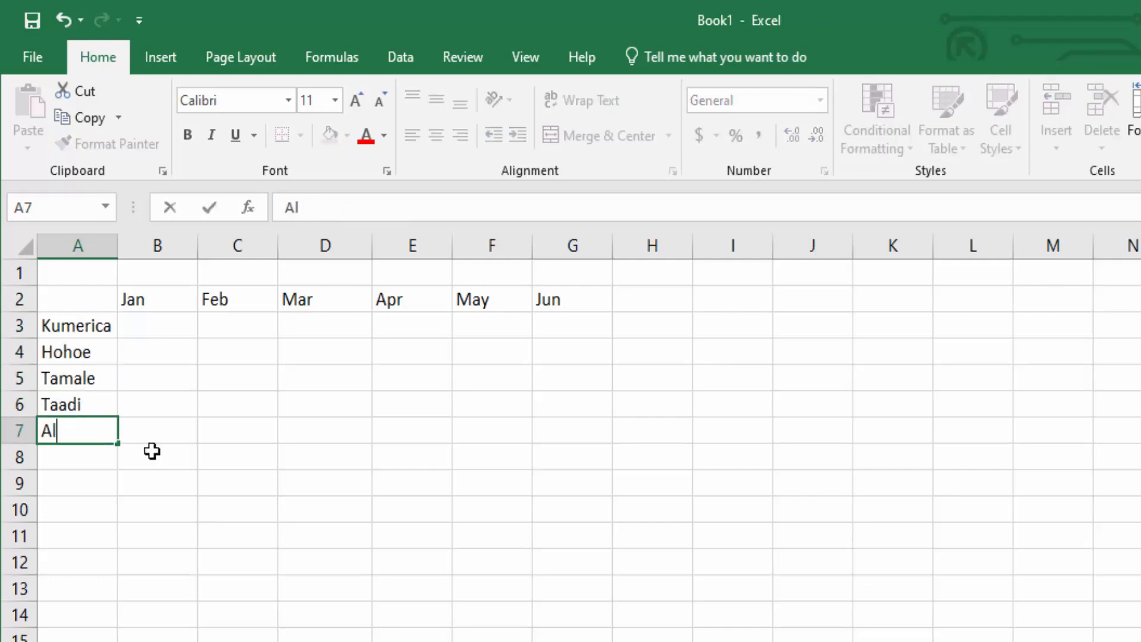
key("Return")
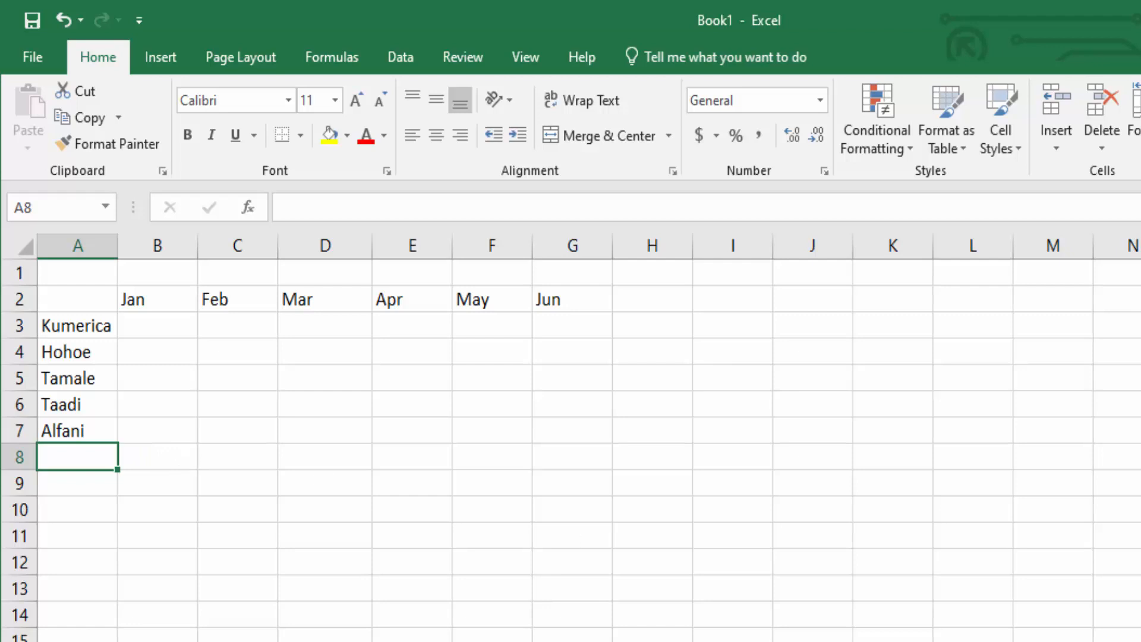
Make the month headings in B2:G2 bold.
scroll(570, 438, "up", 3)
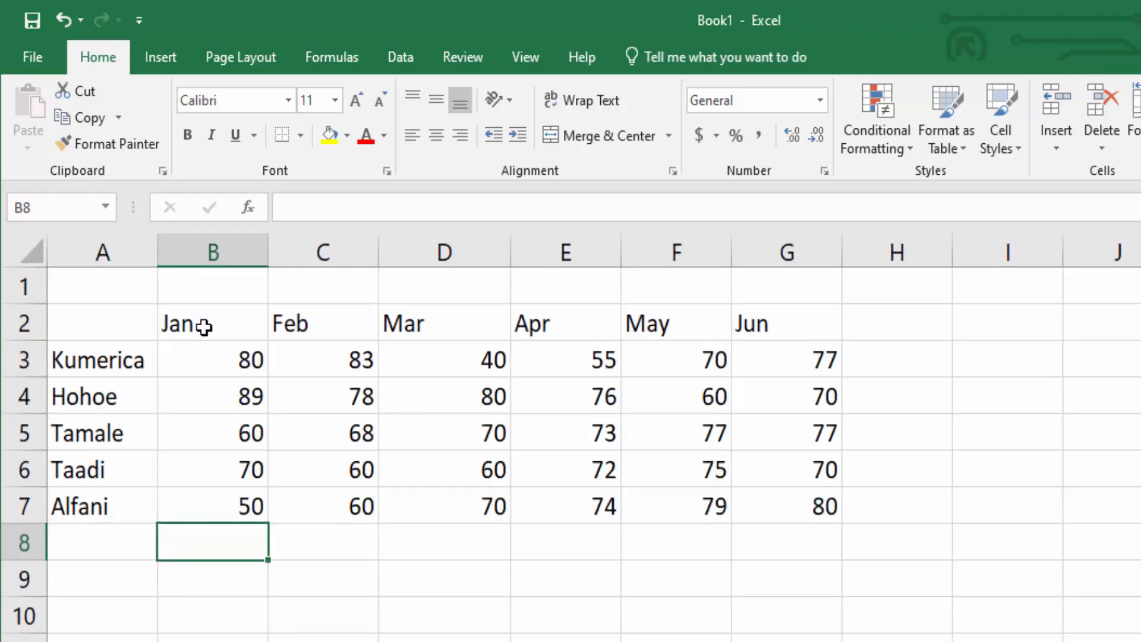
left_click_drag(204, 327, 746, 324)
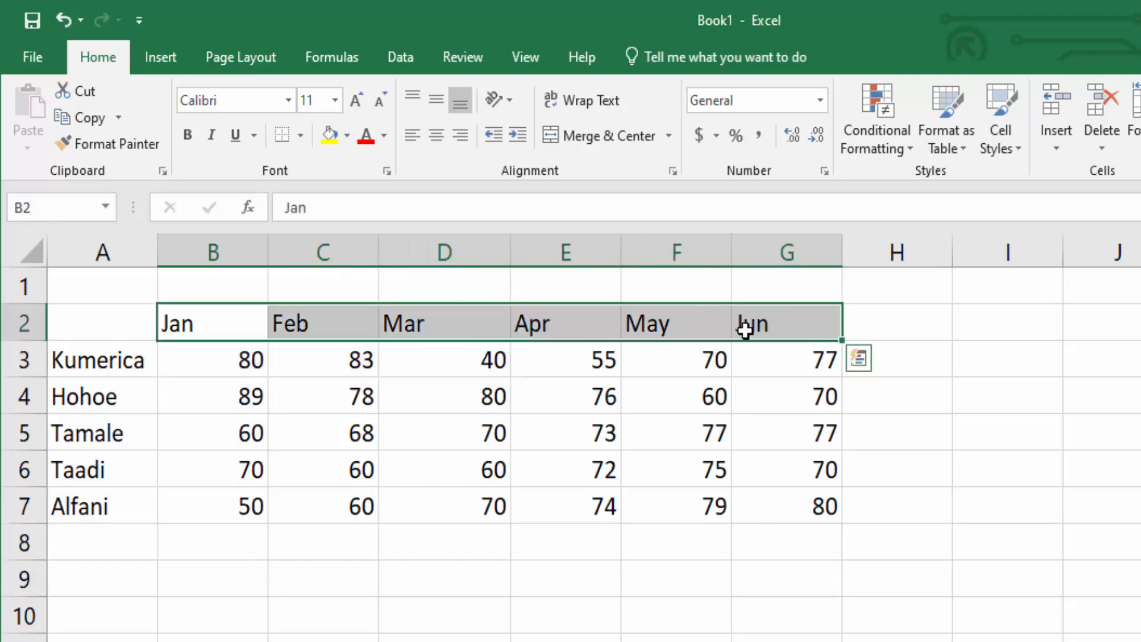
left_click(189, 135)
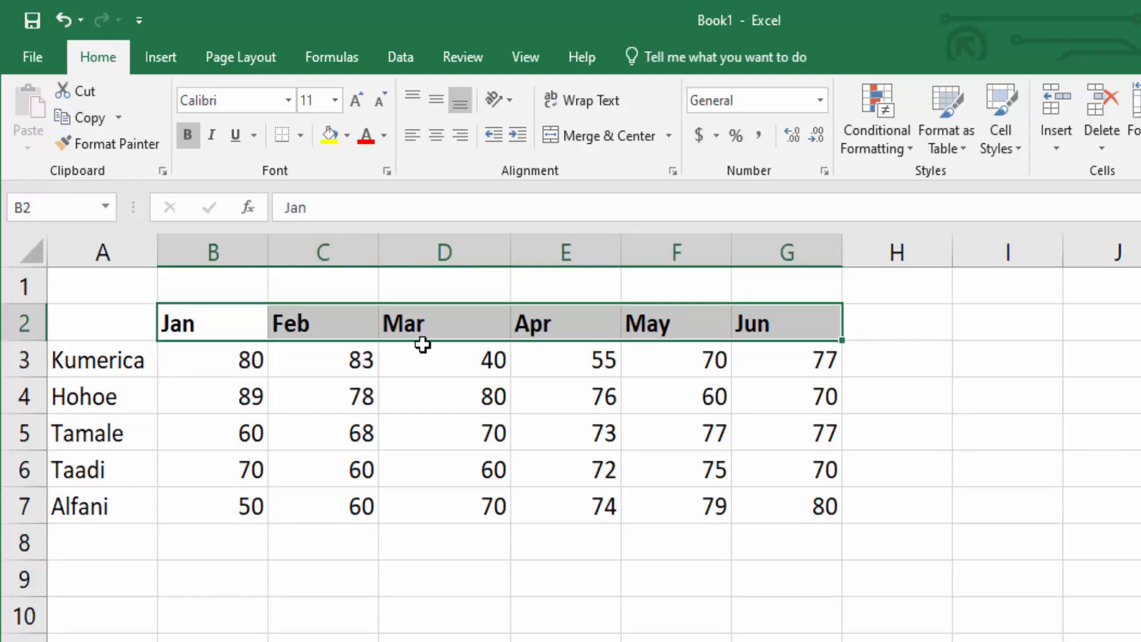
left_click(416, 322)
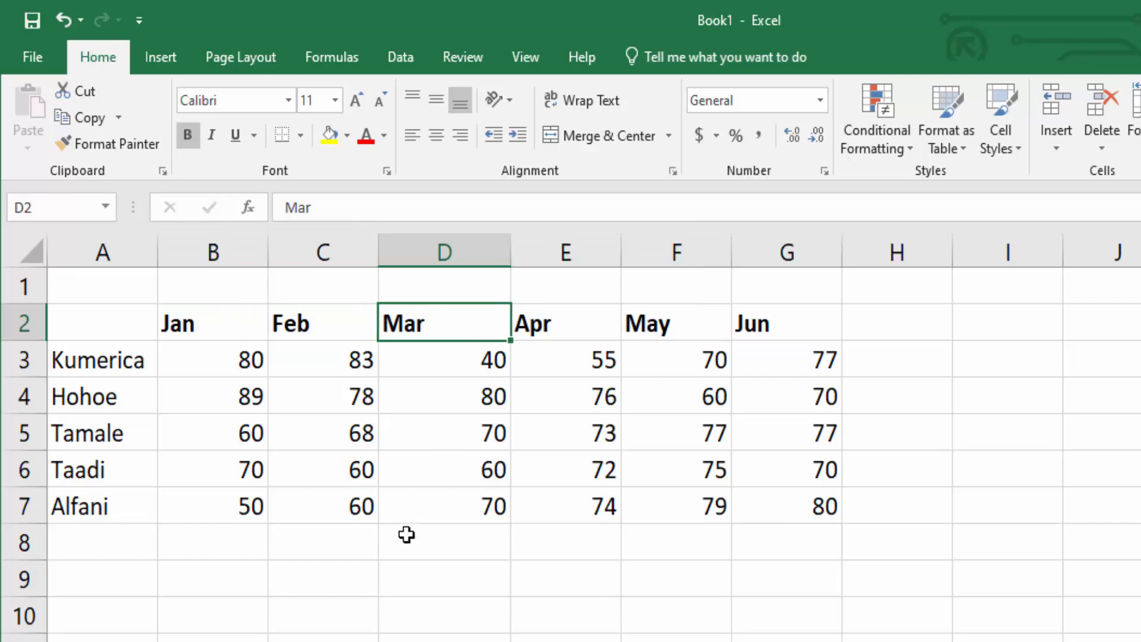
Enter the heading Total in cell H2, beside the Jun column.
left_click(340, 543)
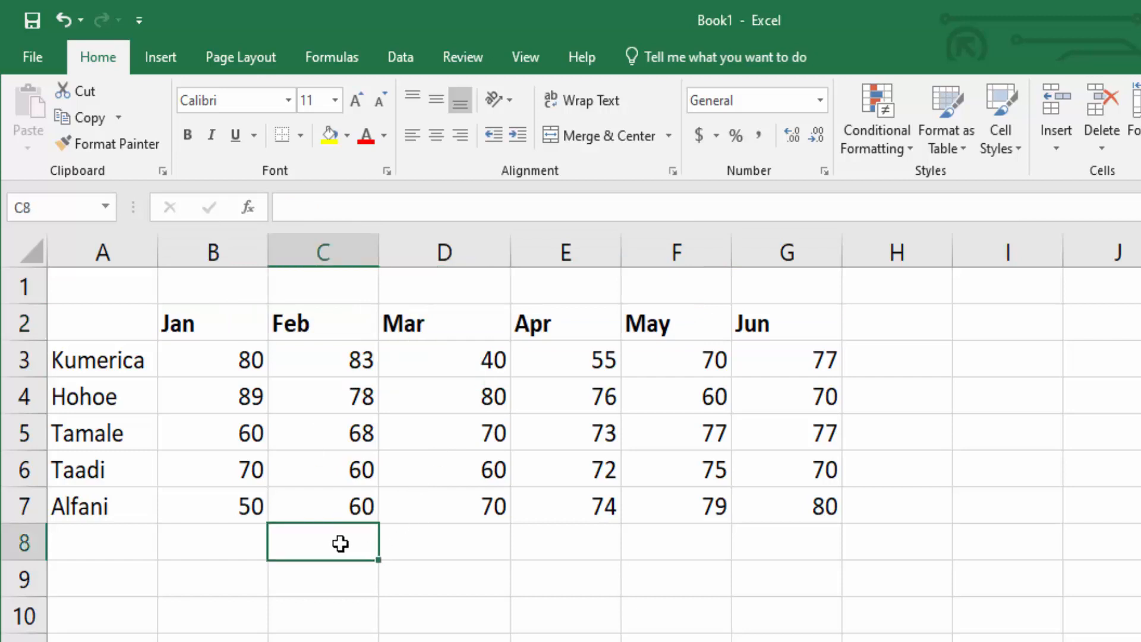
left_click(858, 329)
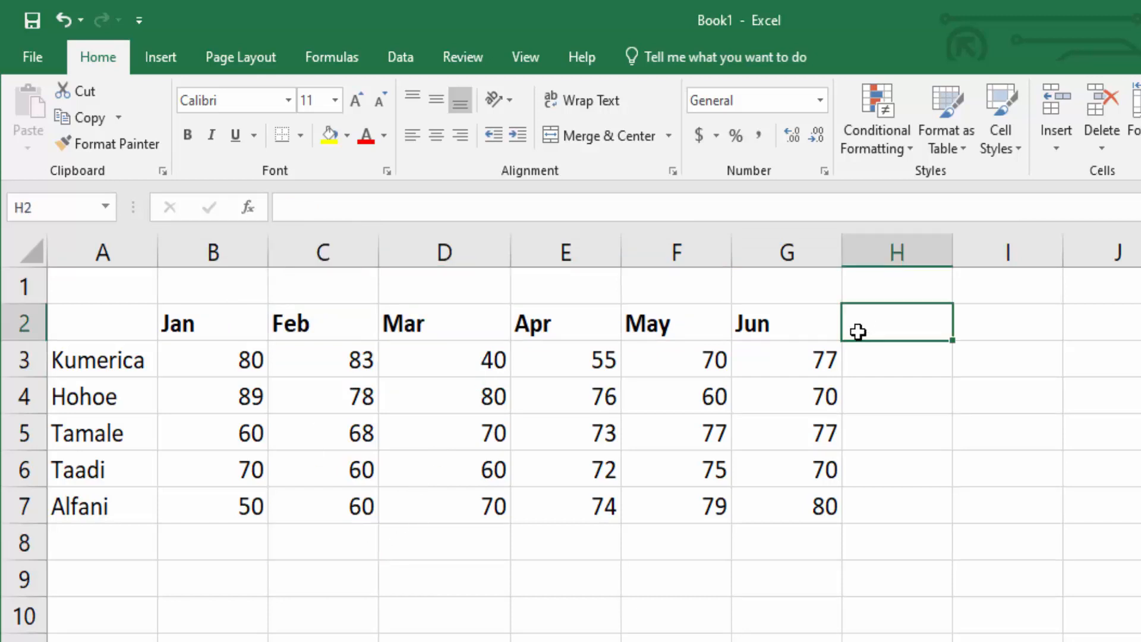
double_click(887, 334)
type("Total")
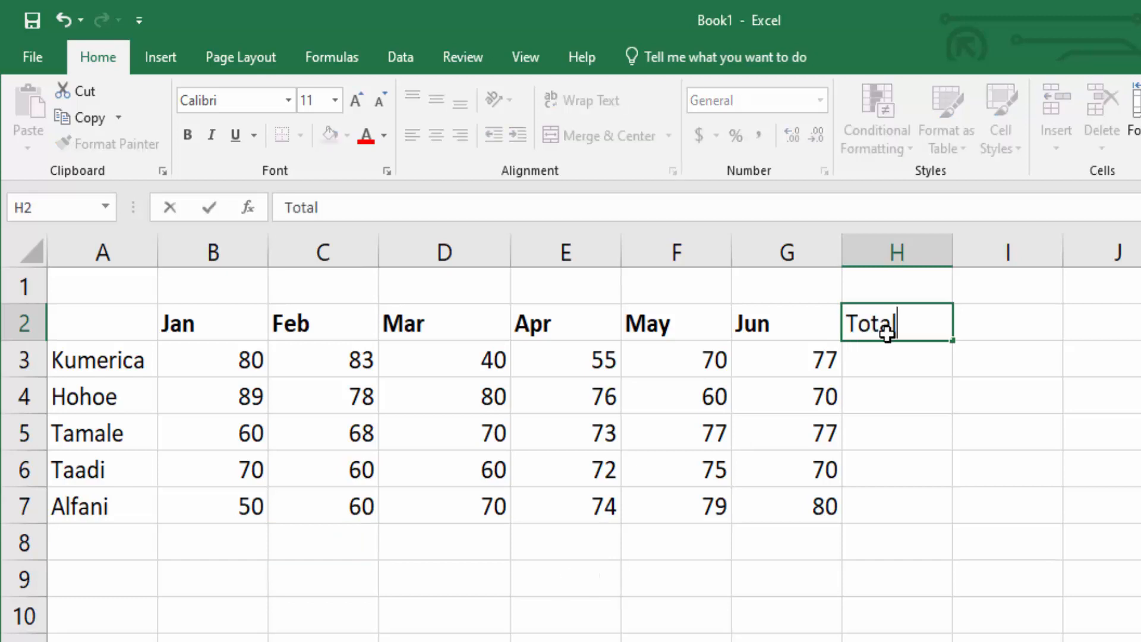
key("Return")
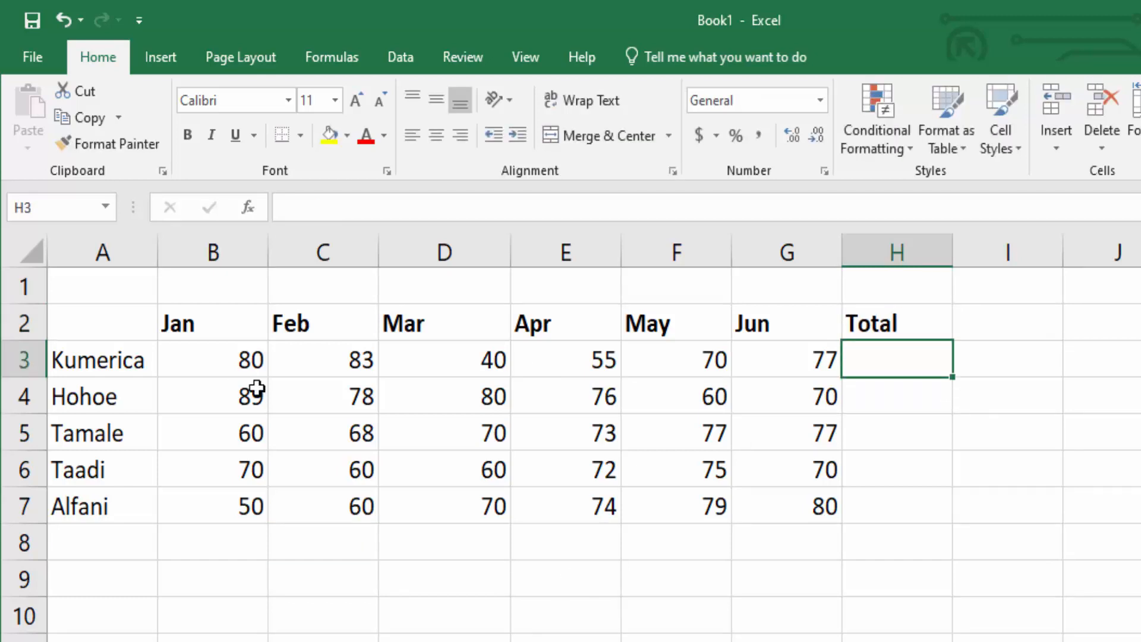
Sum the Kumerica values in B3:G3 into cell H3 with AutoSum.
left_click_drag(236, 366, 771, 363)
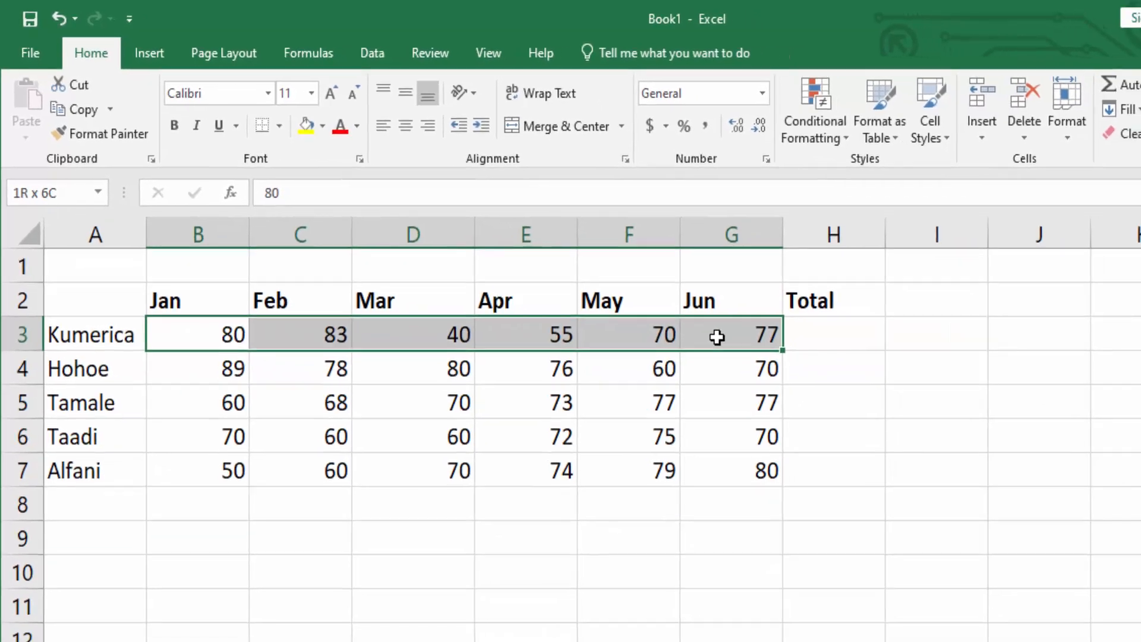
left_click_drag(717, 337, 717, 337)
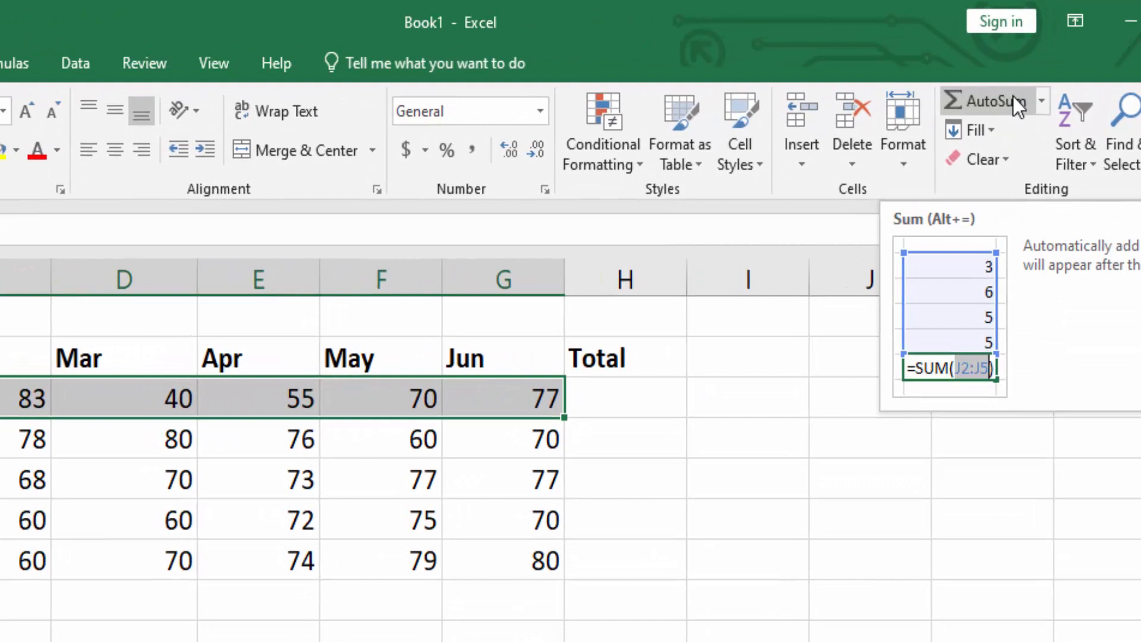
left_click(1013, 96)
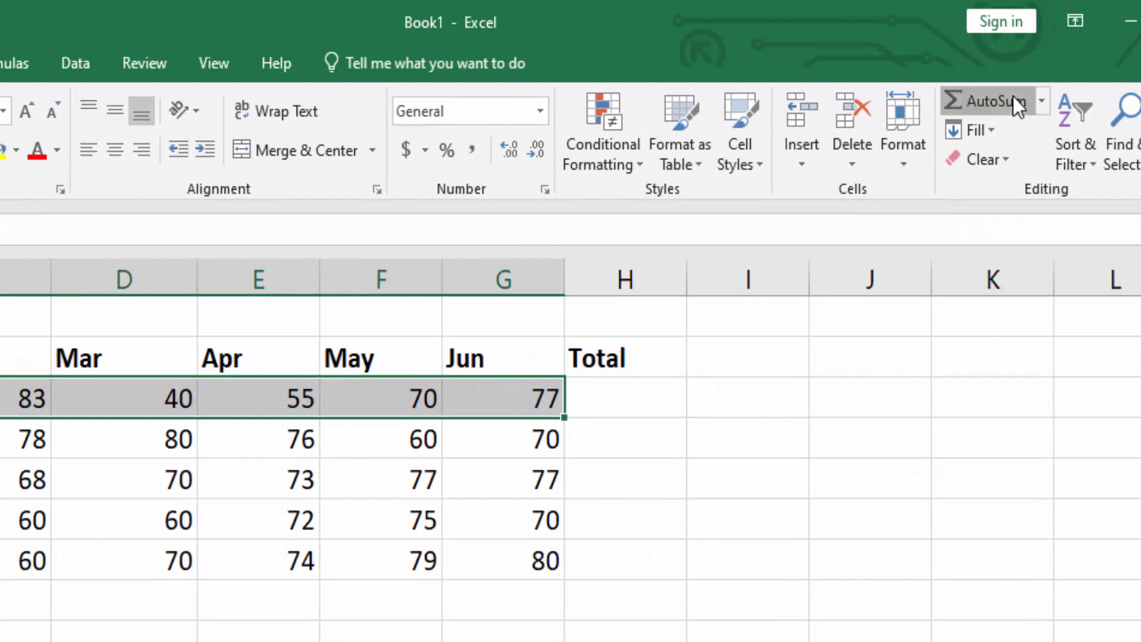
left_click(656, 398)
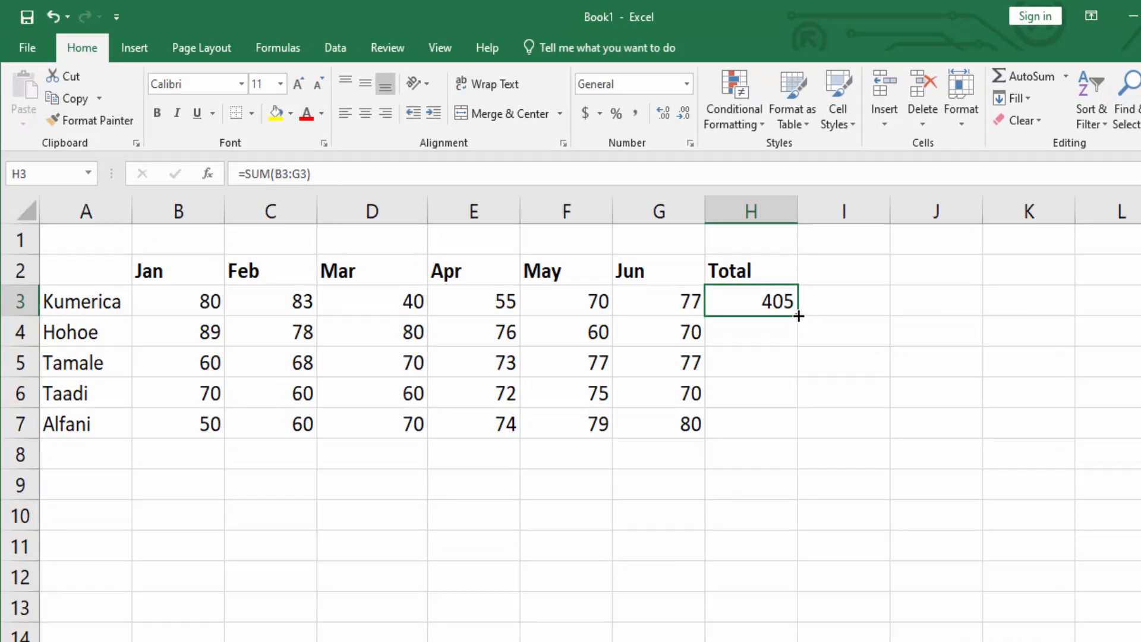
Fill the sum formula from H3 down to H7 and check the copied formula in H4.
left_click_drag(798, 316, 801, 434)
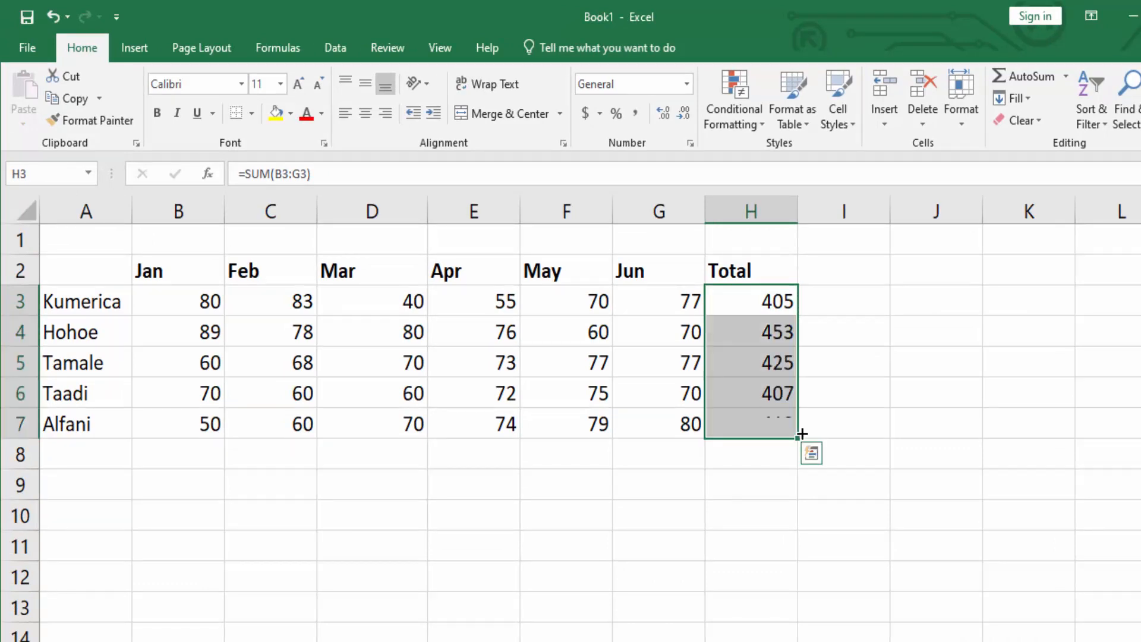
left_click(764, 337)
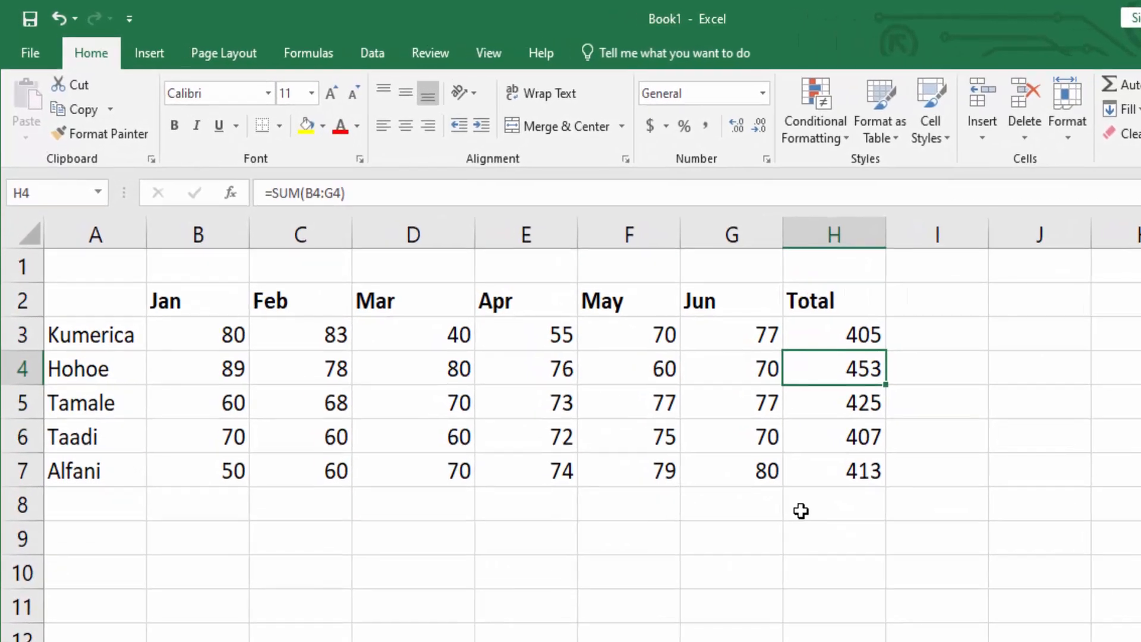
key("ctrl+c")
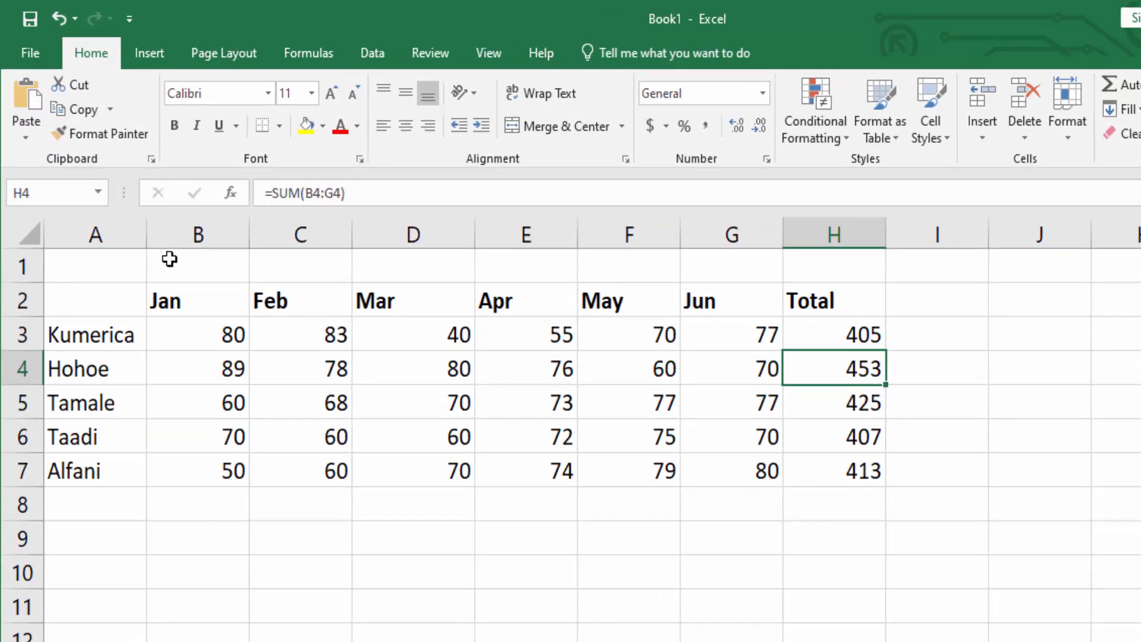
Merge and center cells A1:H1 and enter the title Six Months Profits.
left_click(106, 268)
left_click_drag(106, 268, 823, 250)
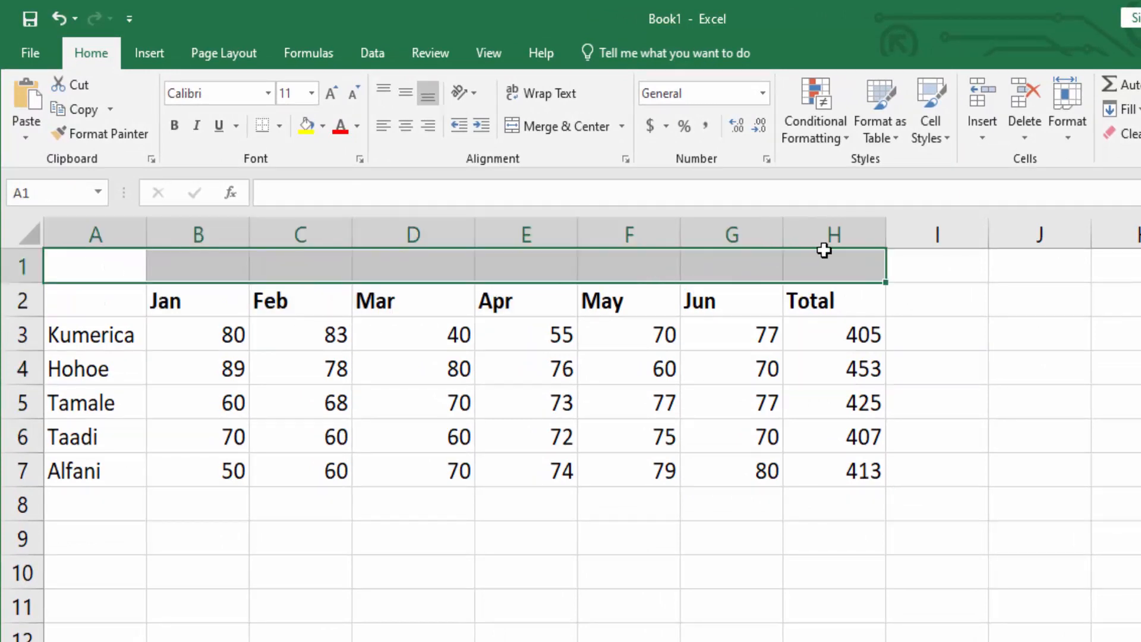
left_click(540, 136)
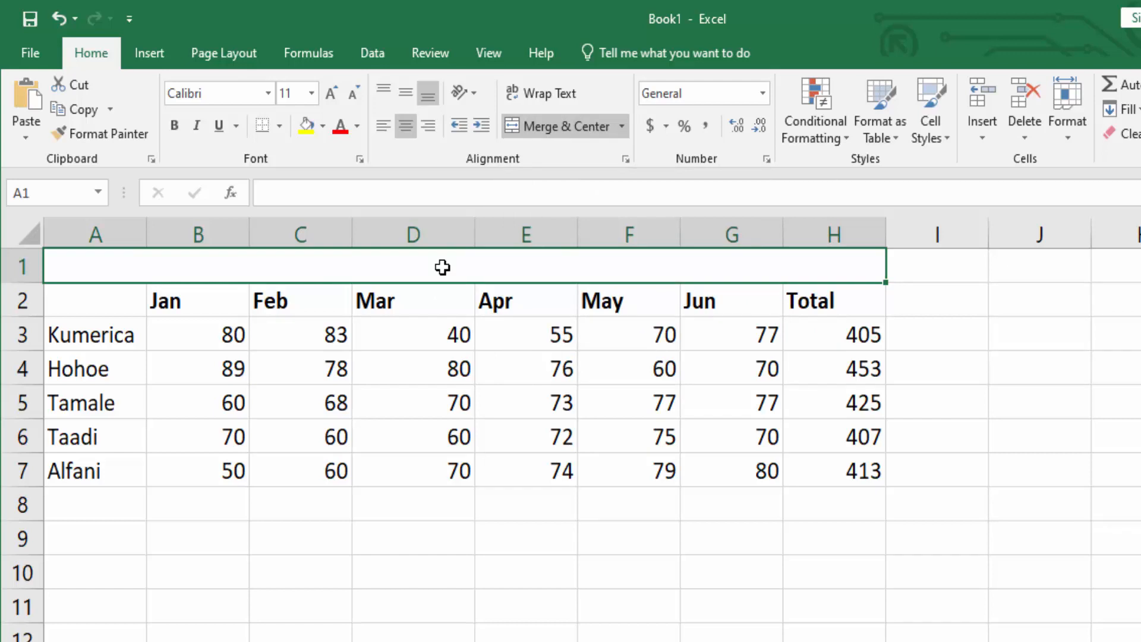
type("Six Months")
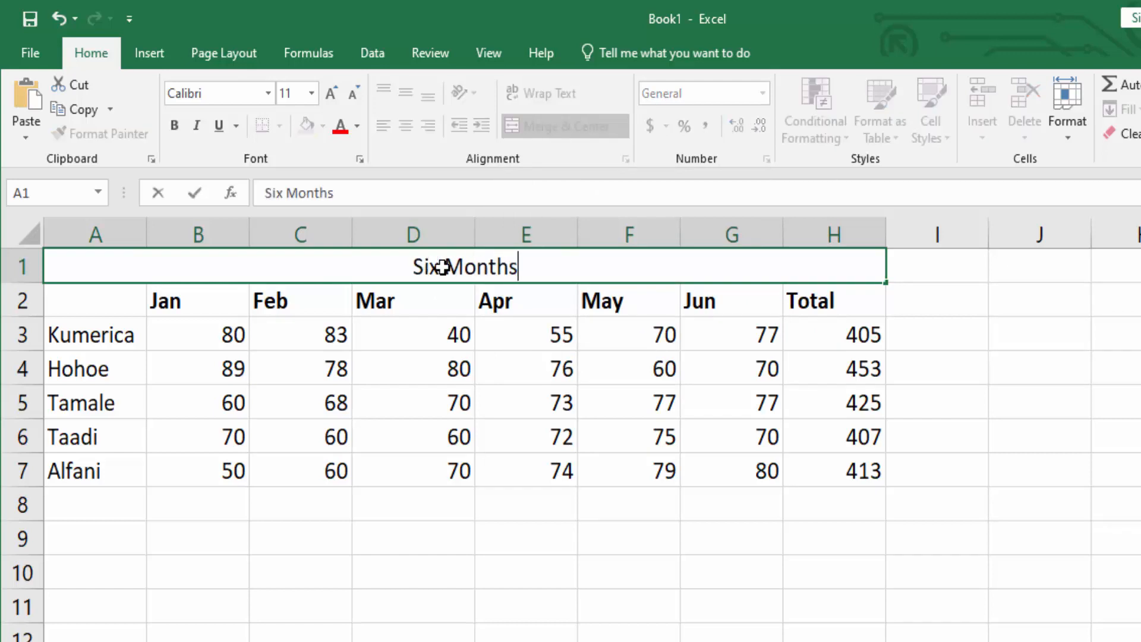
type(" Profits")
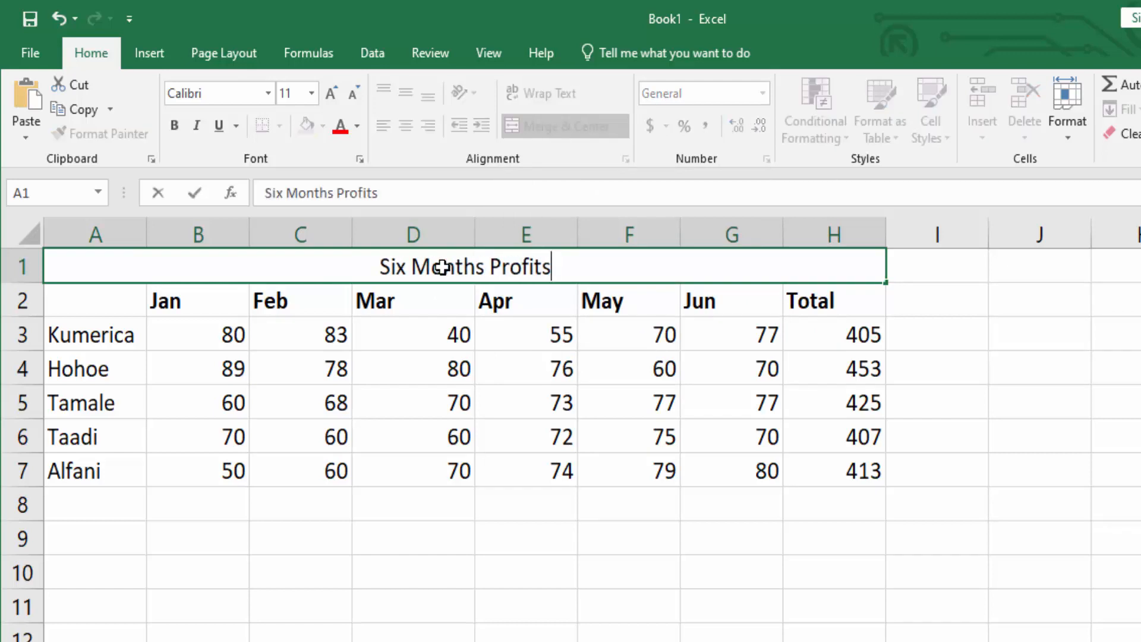
key("ctrl+Return")
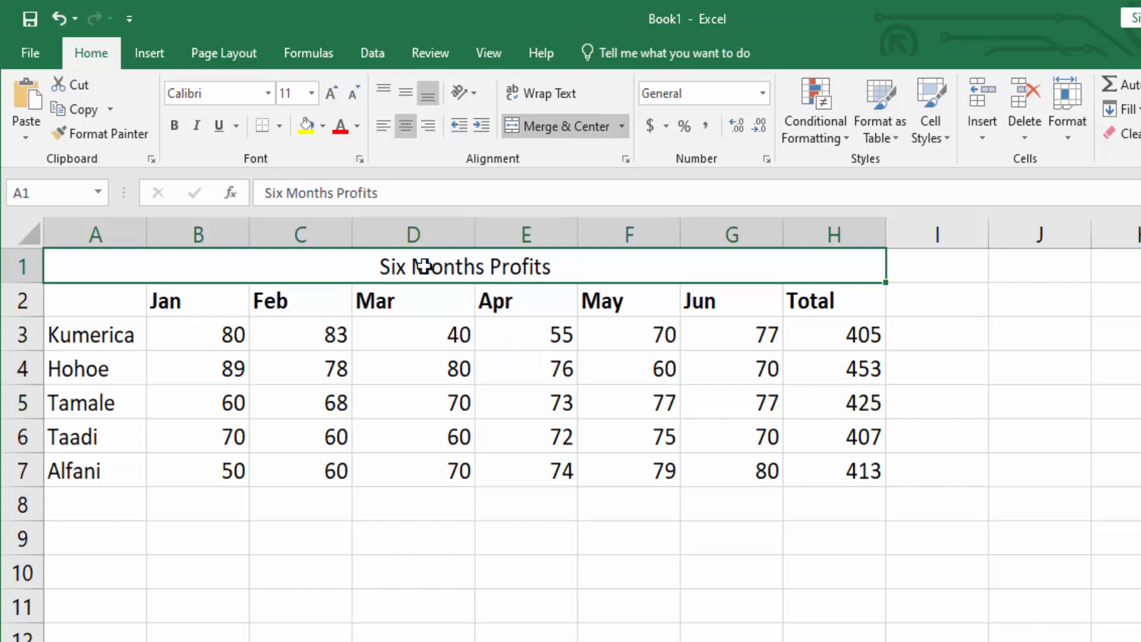
Make the Six Months Profits title bold and set its font size to 18.
left_click(174, 125)
left_click(311, 94)
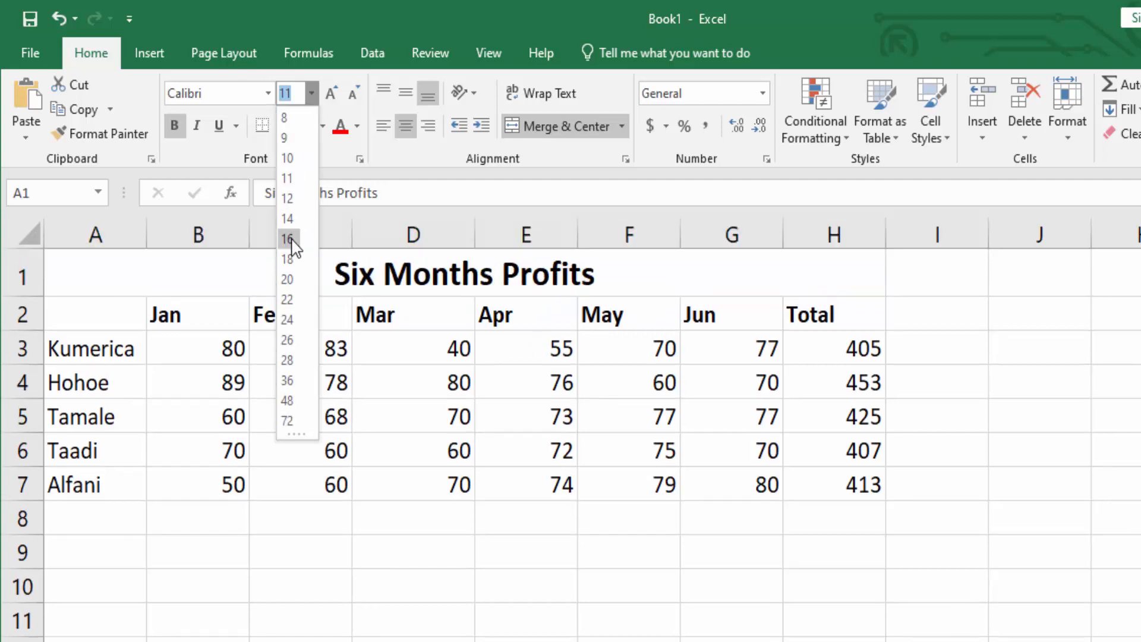
left_click(290, 259)
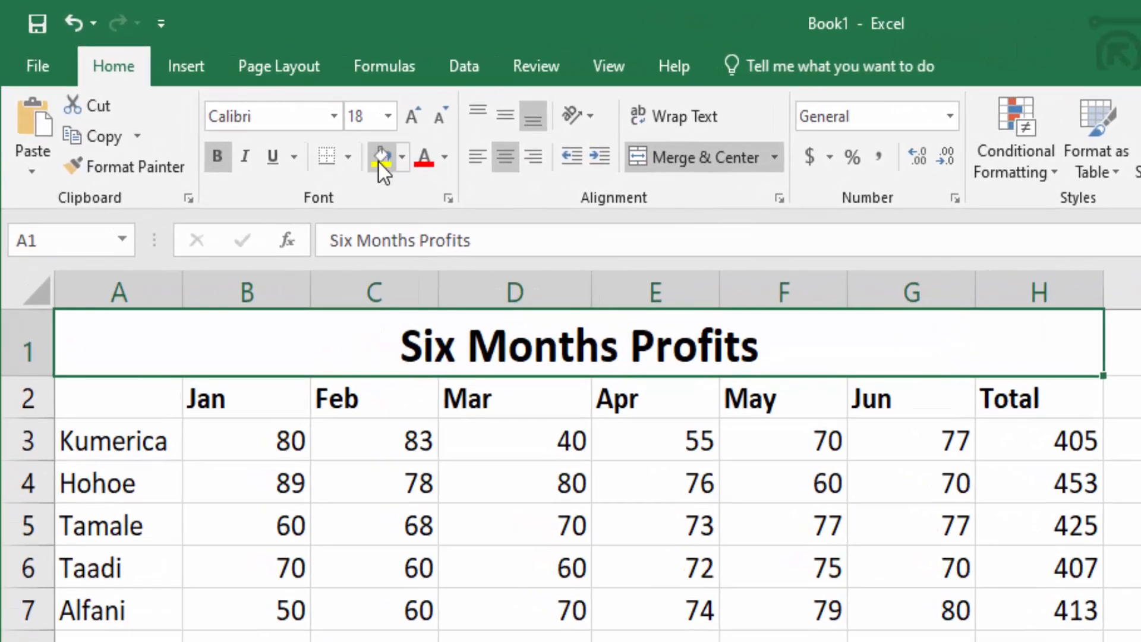
Fill the merged title cell with yellow and change its fill to the standard orange colour.
left_click(379, 162)
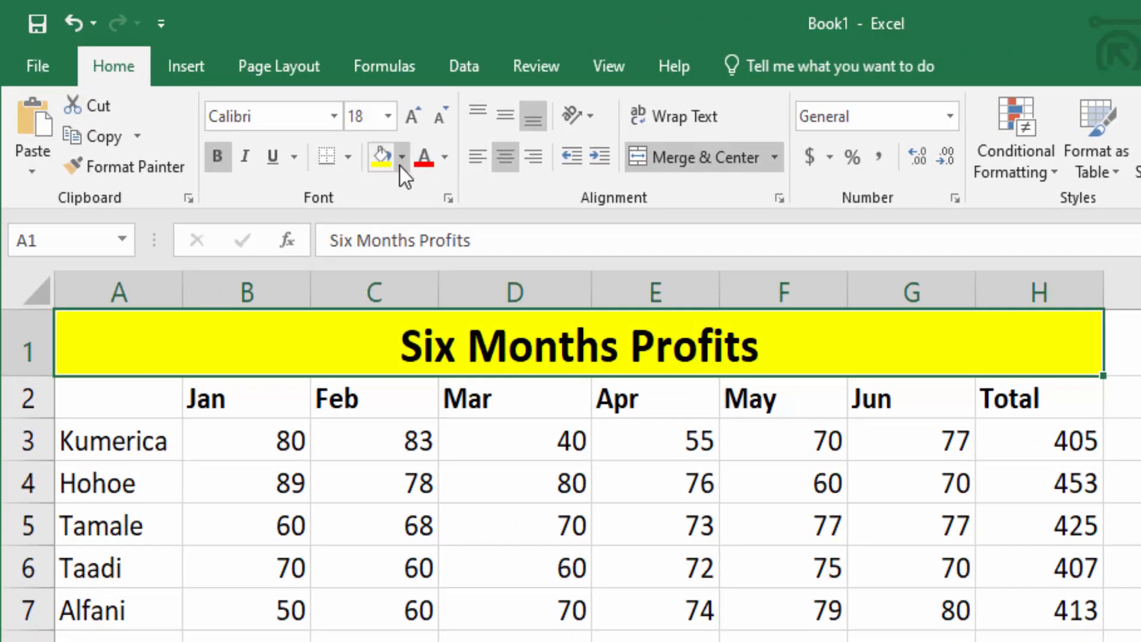
left_click(404, 157)
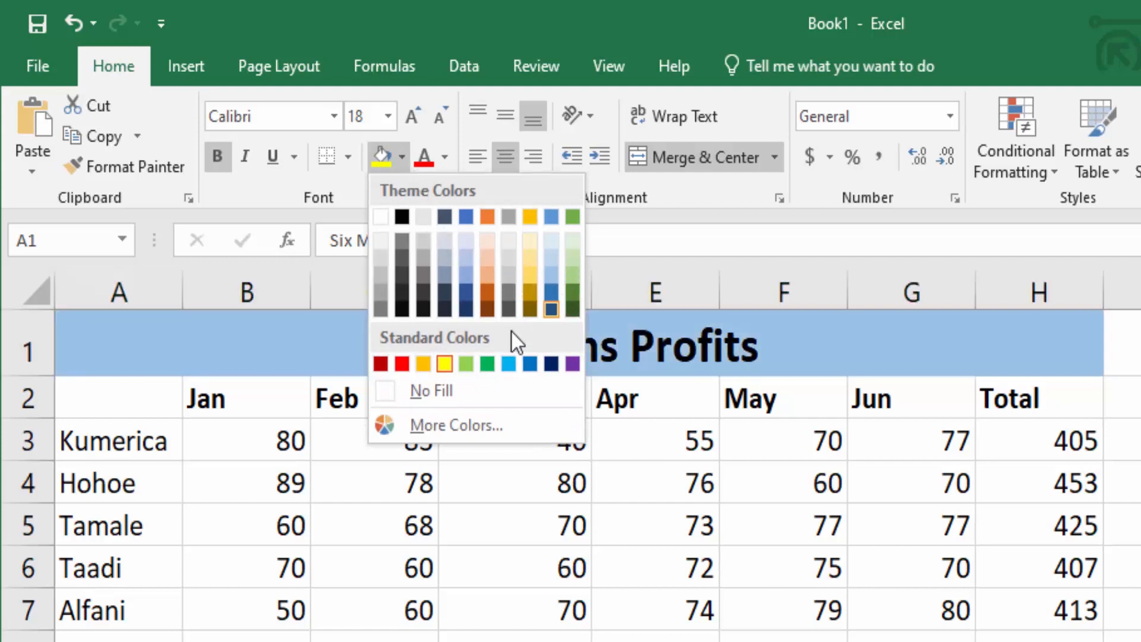
left_click(429, 369)
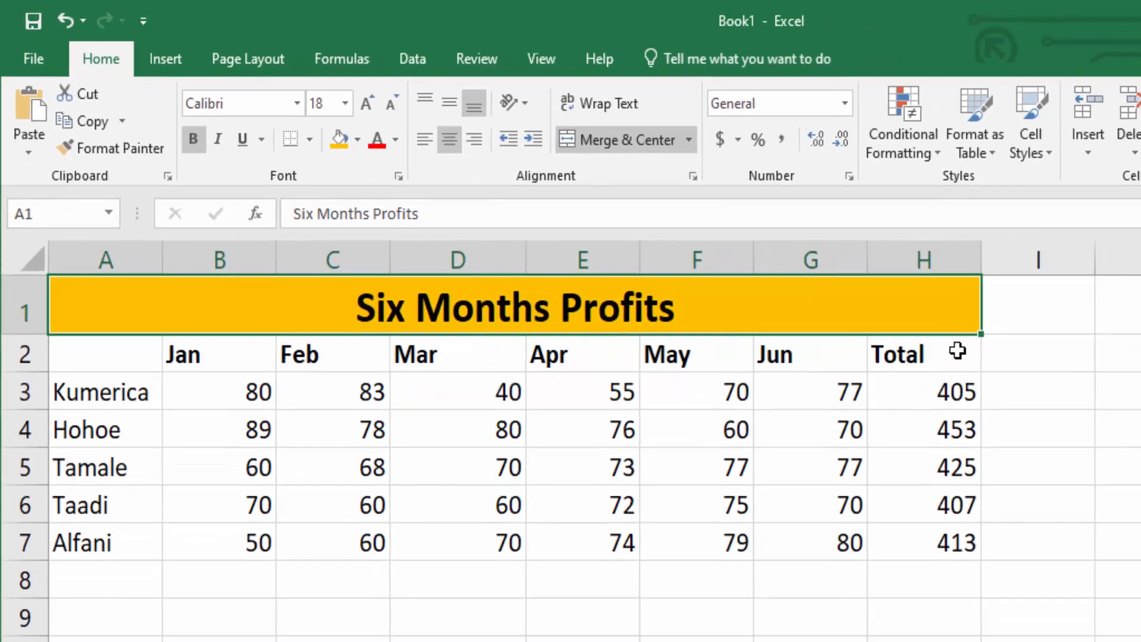
left_click(1069, 397)
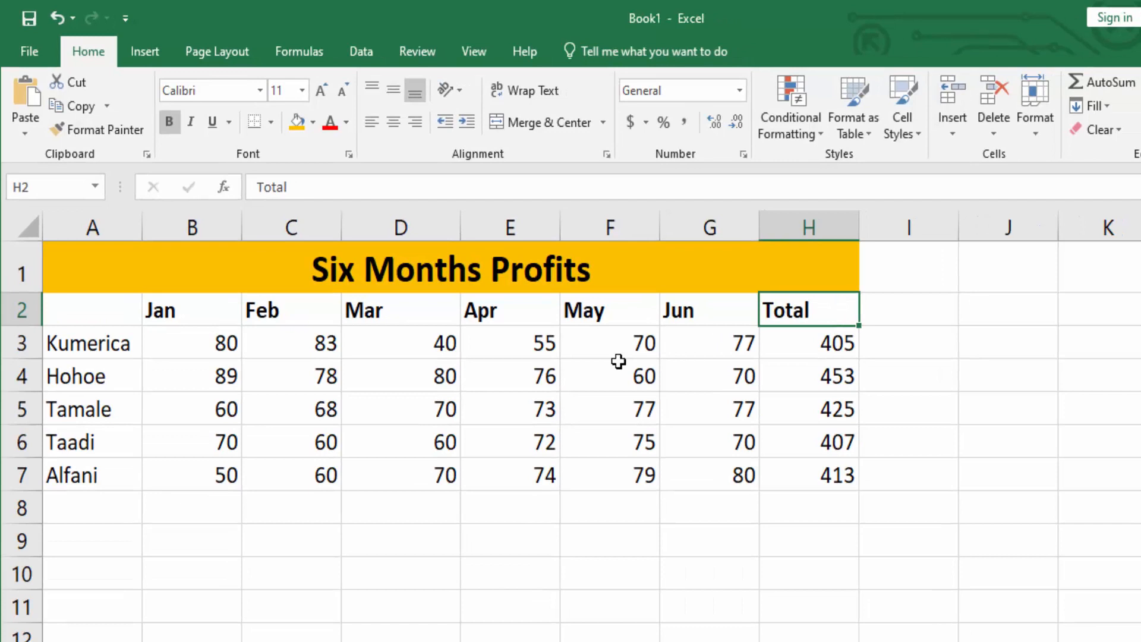
Enter the row label Total in cell A8 and AutoSum the January values B3:B7 into B8.
left_click(117, 511)
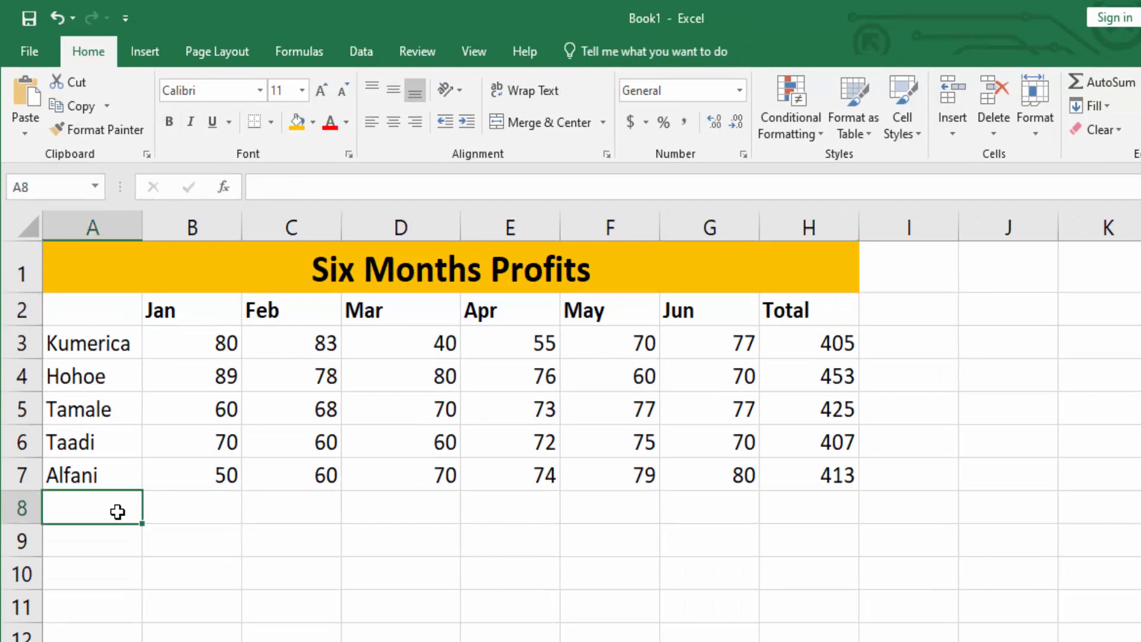
type("T")
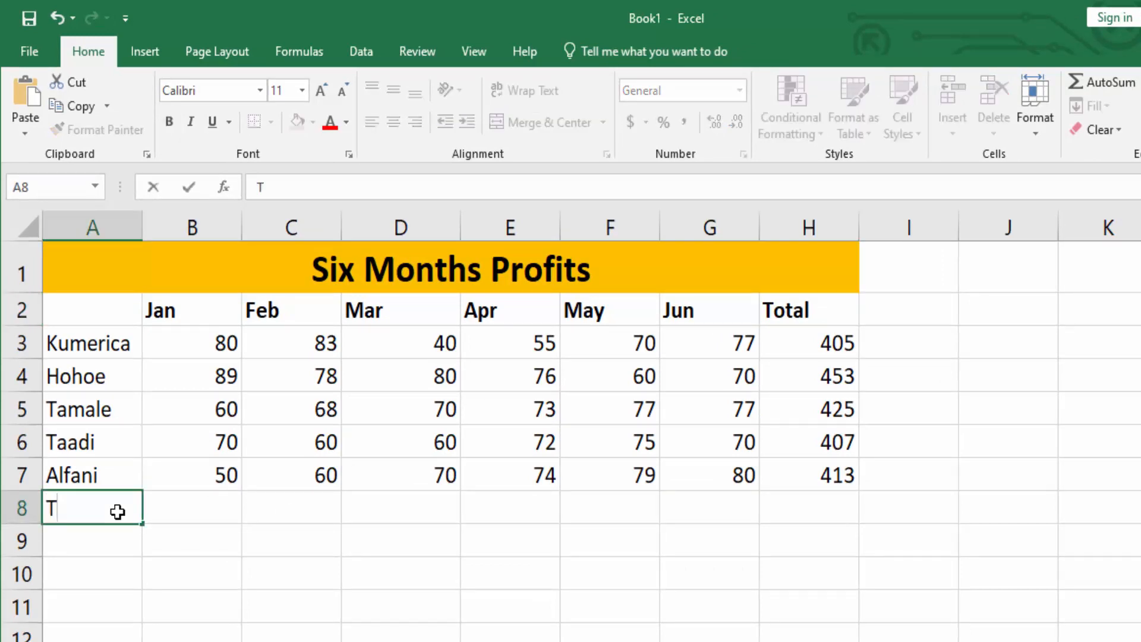
type("otal")
key("Tab")
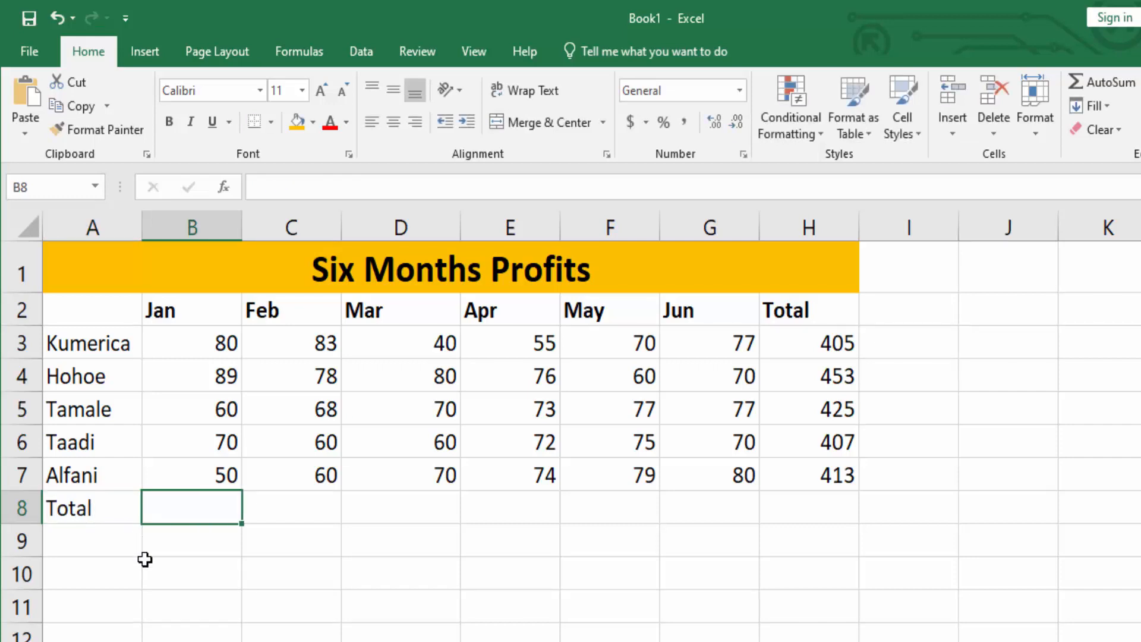
left_click_drag(204, 344, 217, 467)
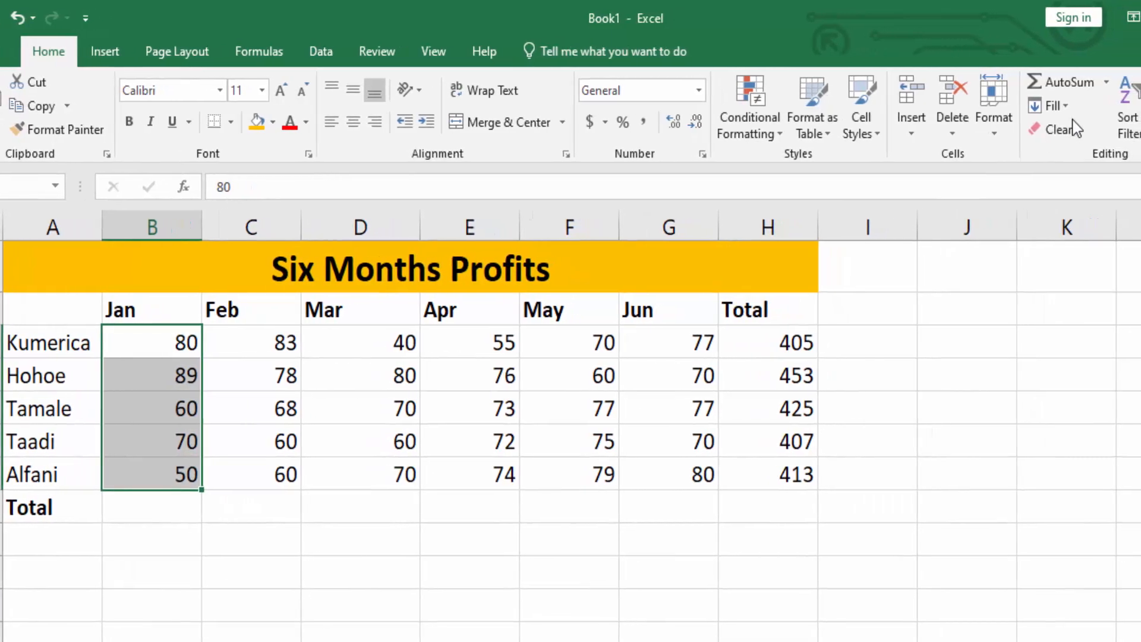
left_click(1076, 87)
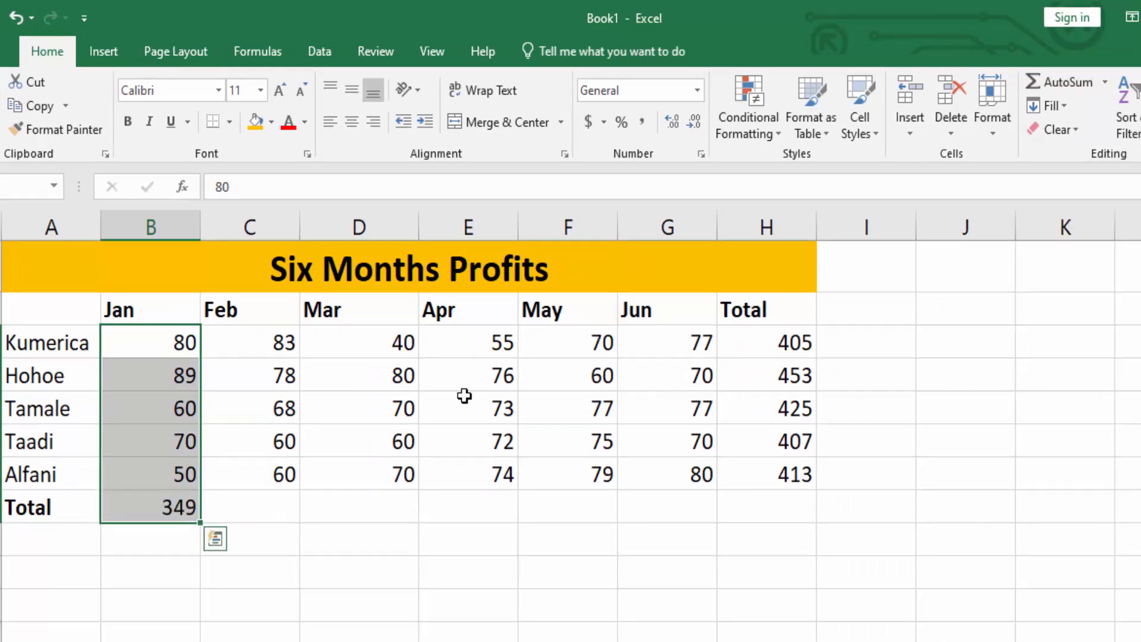
Fill the January sum formula from B8 across to G8 and make B8:G8 bold.
left_click(182, 510)
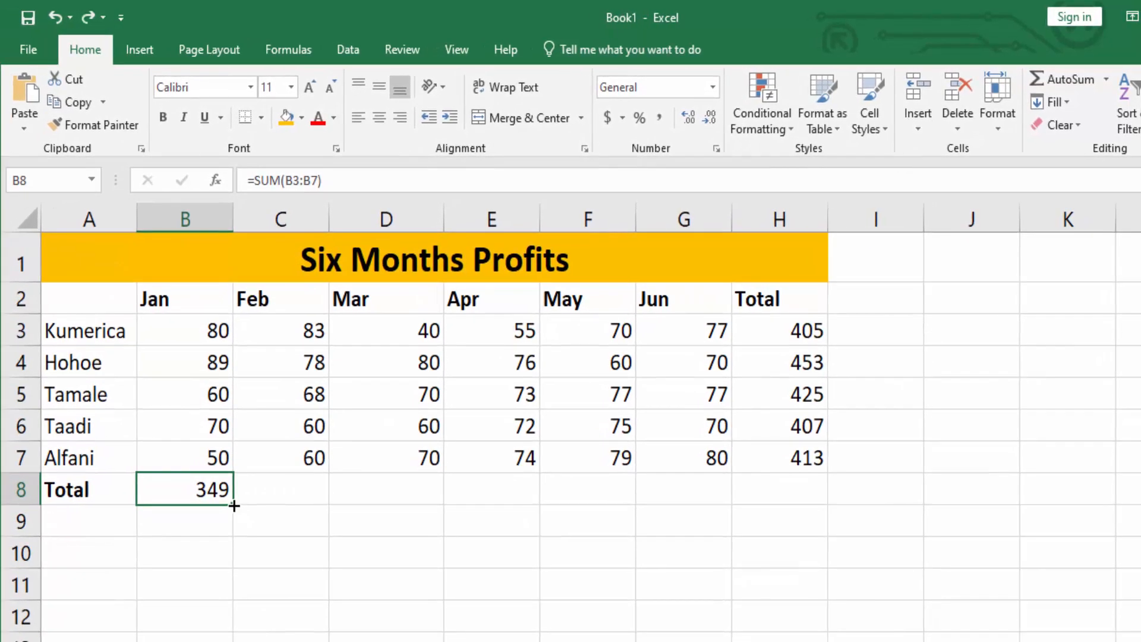
left_click_drag(231, 505, 694, 495)
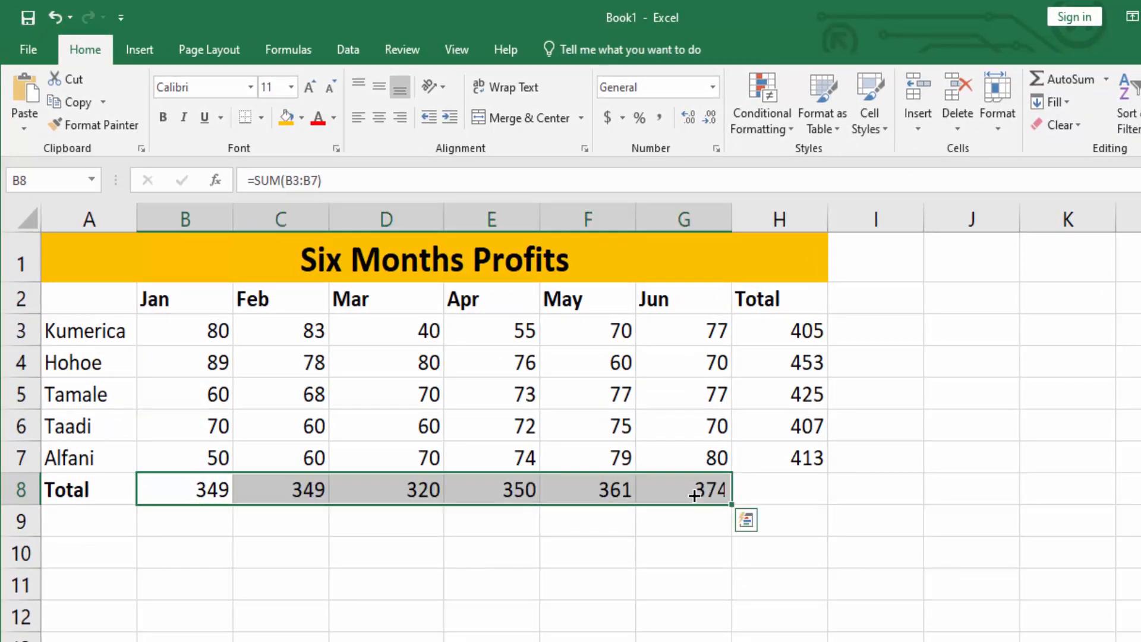
left_click(164, 121)
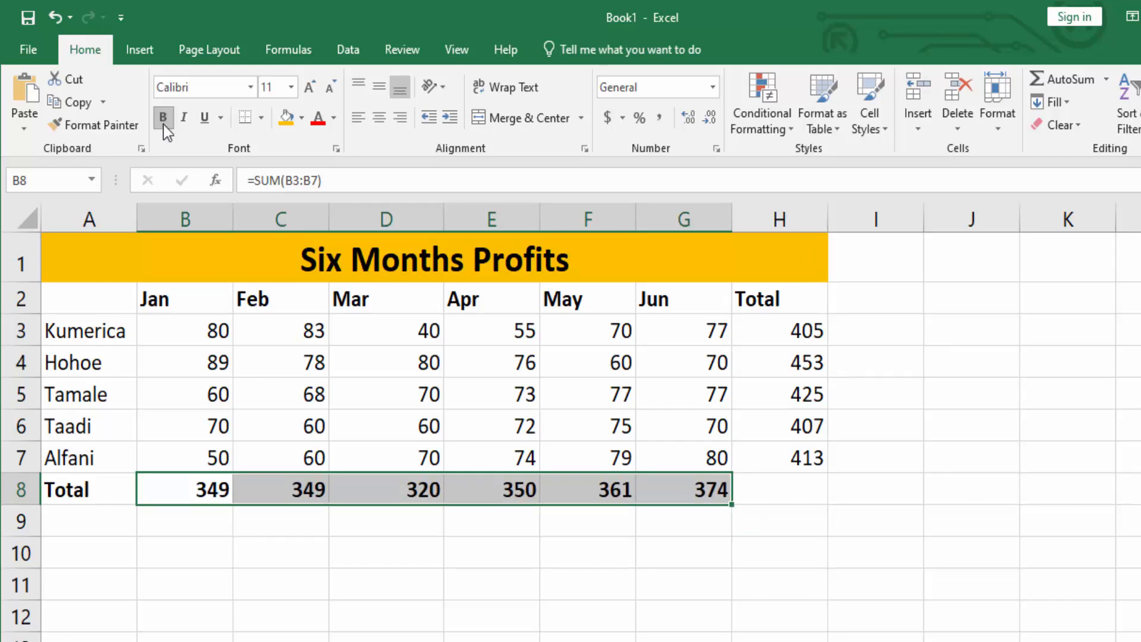
left_click(779, 494)
Apply All Borders to the whole table from the title row through row 8, A1:H8.
left_click(101, 270)
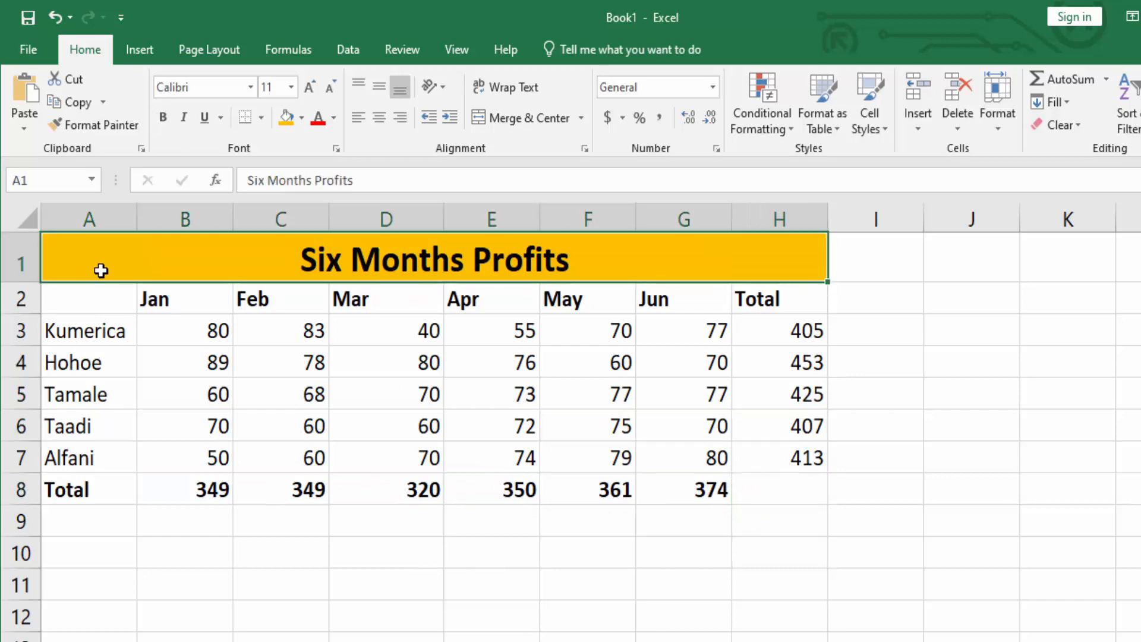
left_click_drag(101, 270, 748, 492)
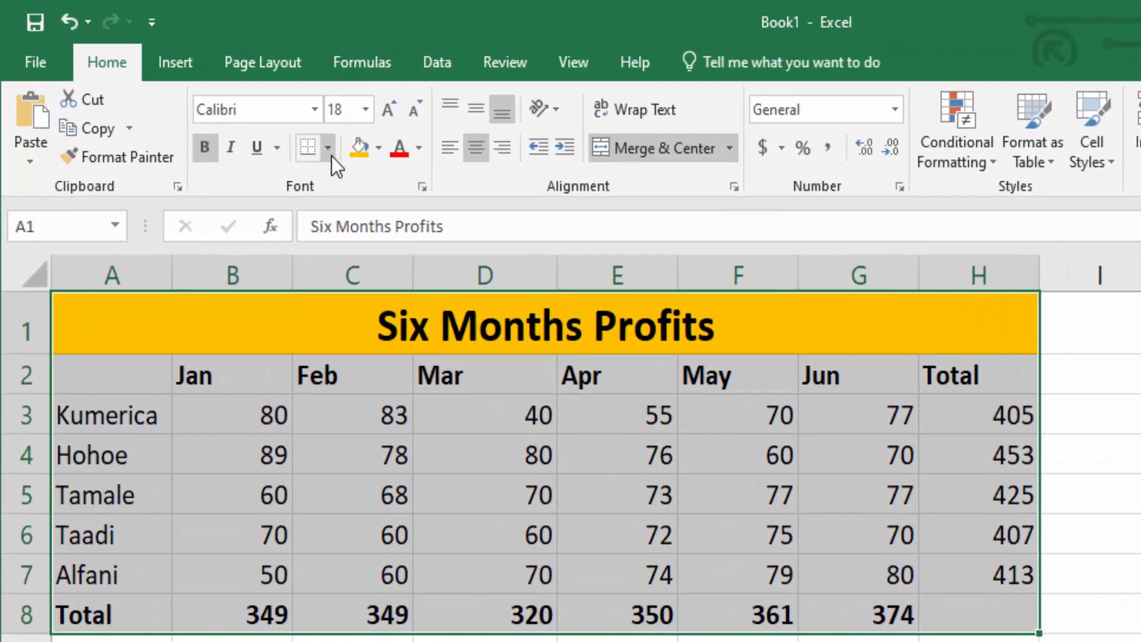
left_click(330, 155)
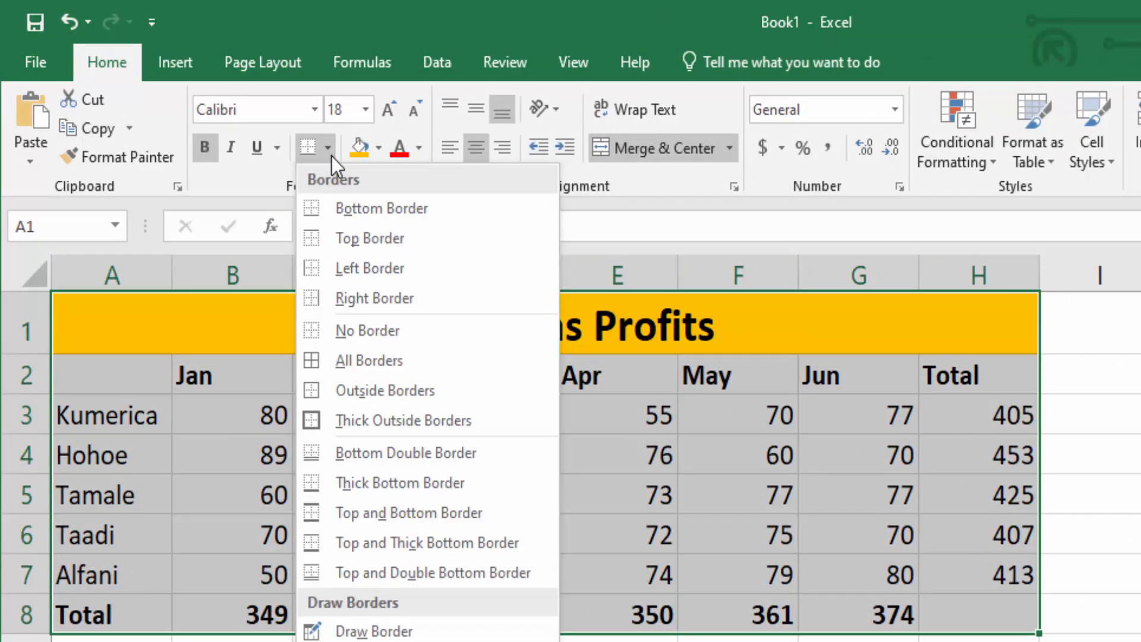
left_click(362, 360)
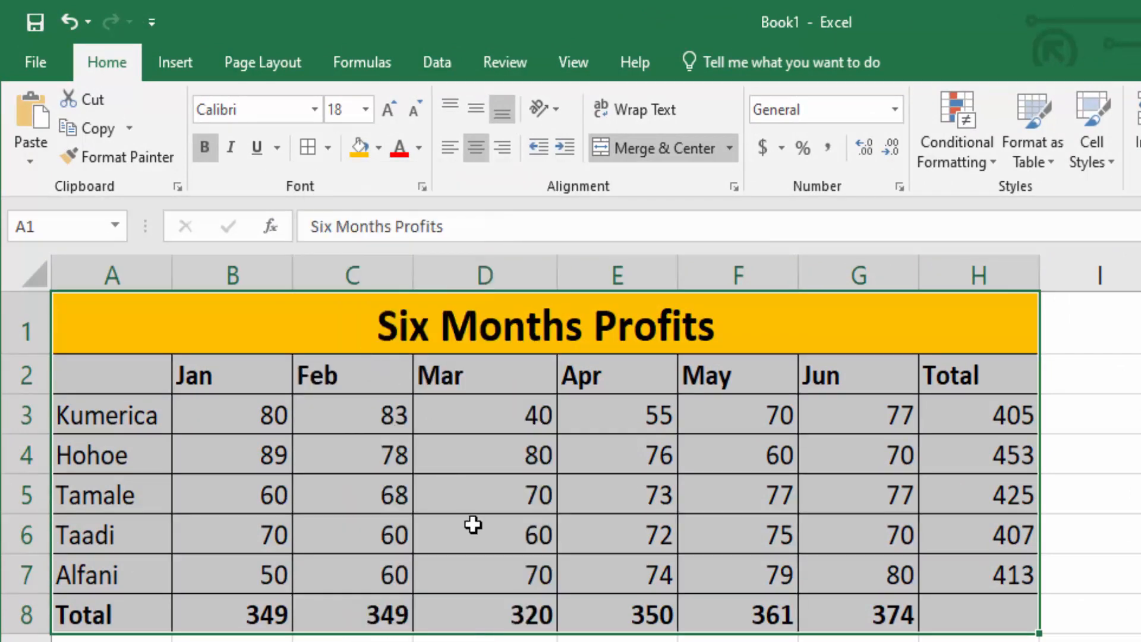
left_click(475, 525)
left_click(448, 634)
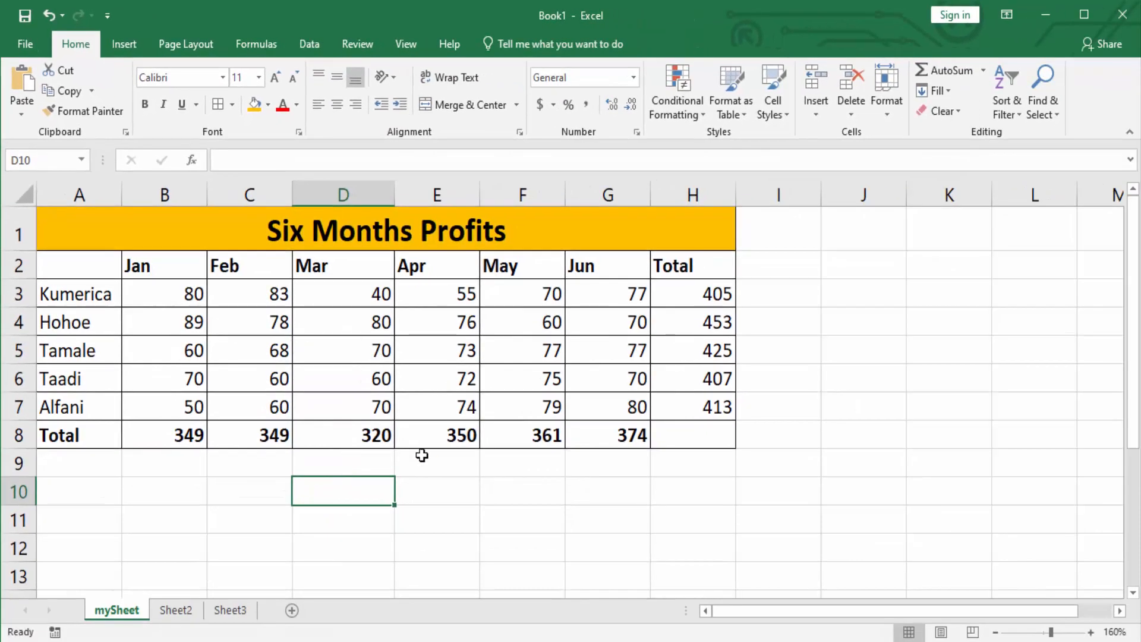